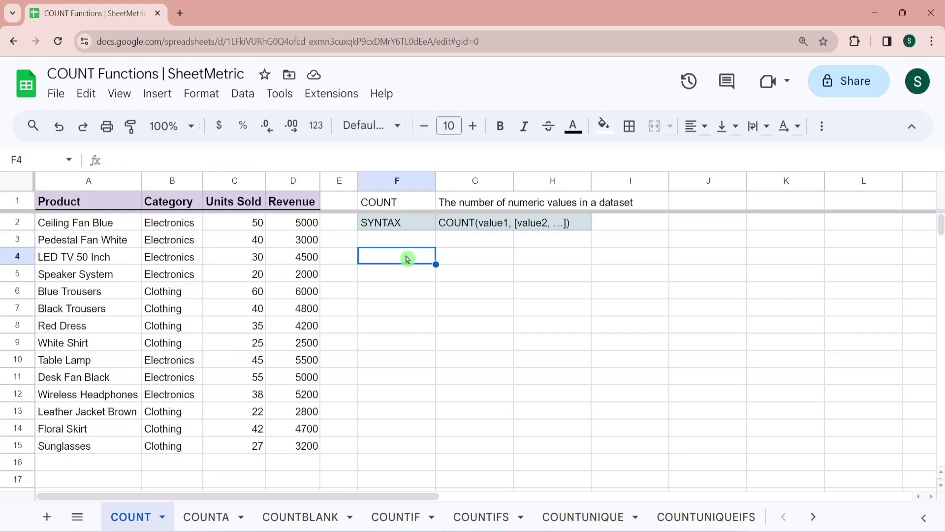
text(=co)
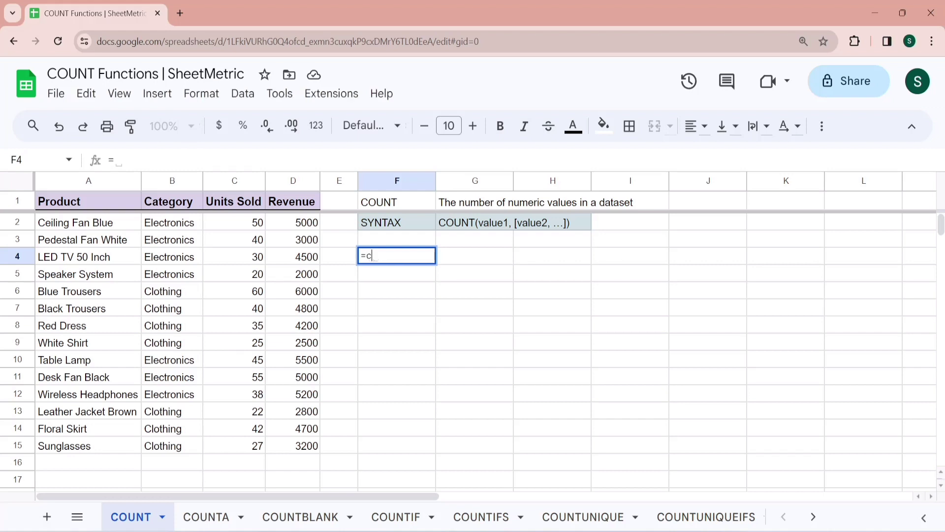
key(BackSpace)
key(BackSpace)
key(BackSpace)
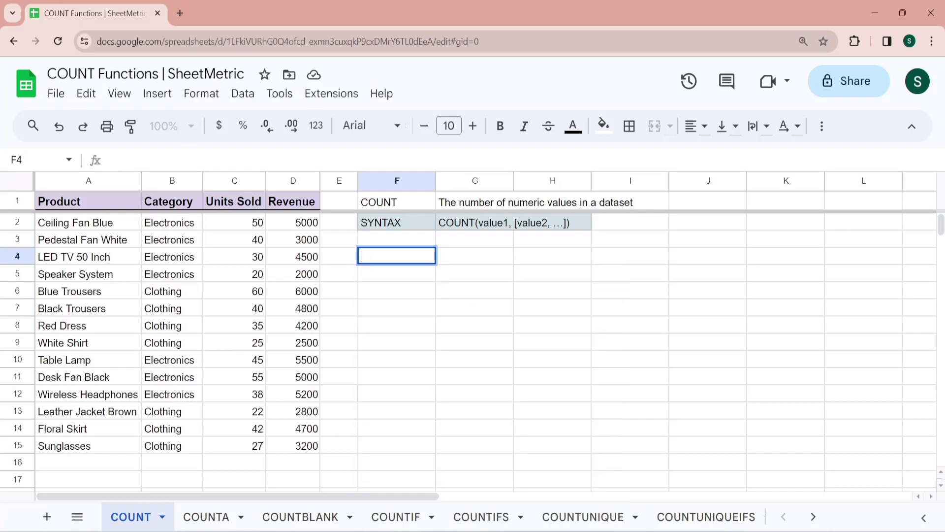
click(156, 93)
mouse_move(260, 361)
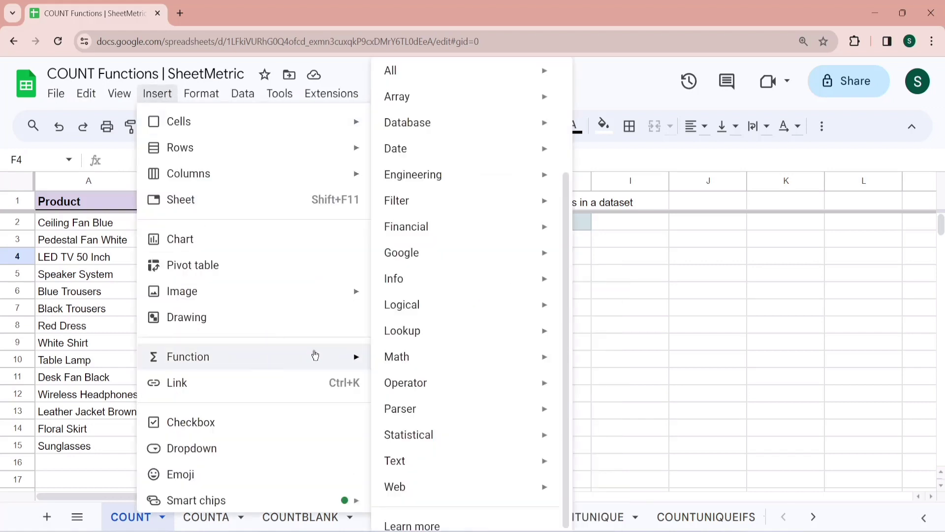
mouse_move(509, 69)
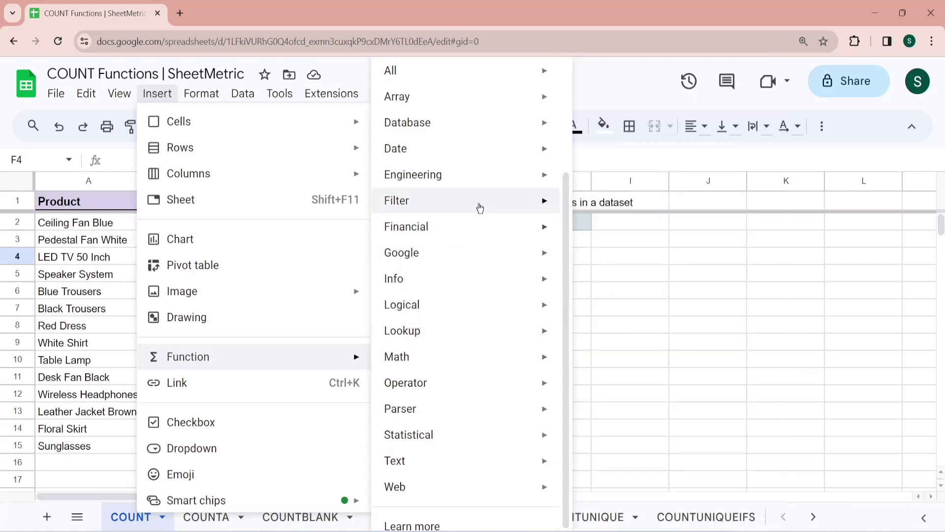
click(79, 270)
Enter the formula =COUNT(1,"A",2) in cell F4 of the COUNT sheet.
click(397, 261)
text(=count)
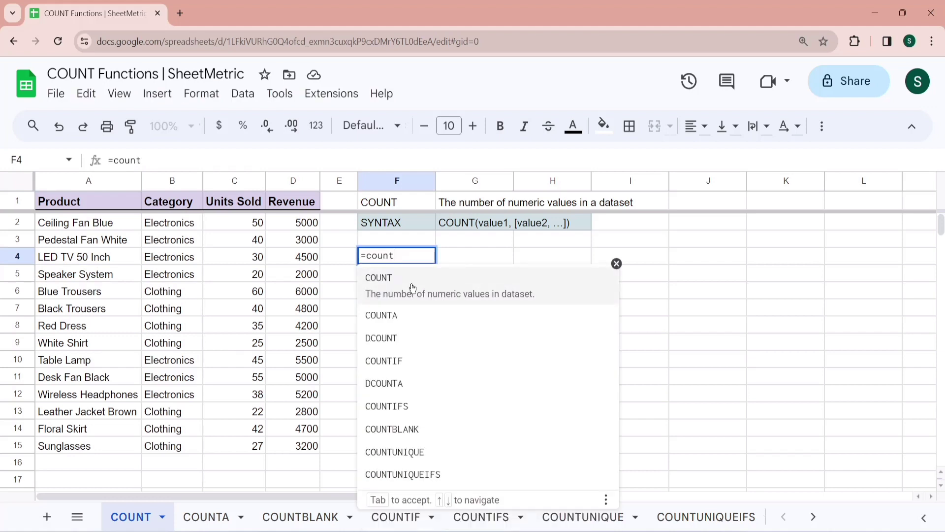
click(412, 287)
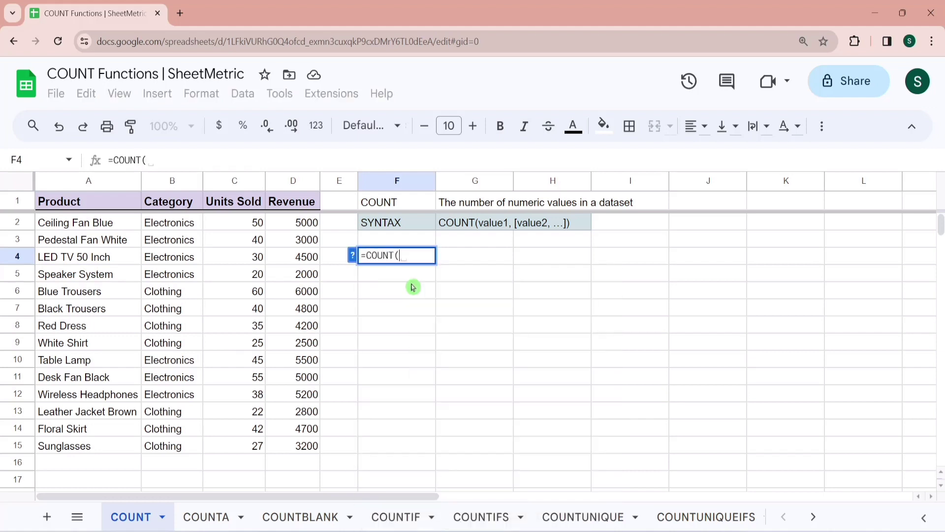
text(1,")
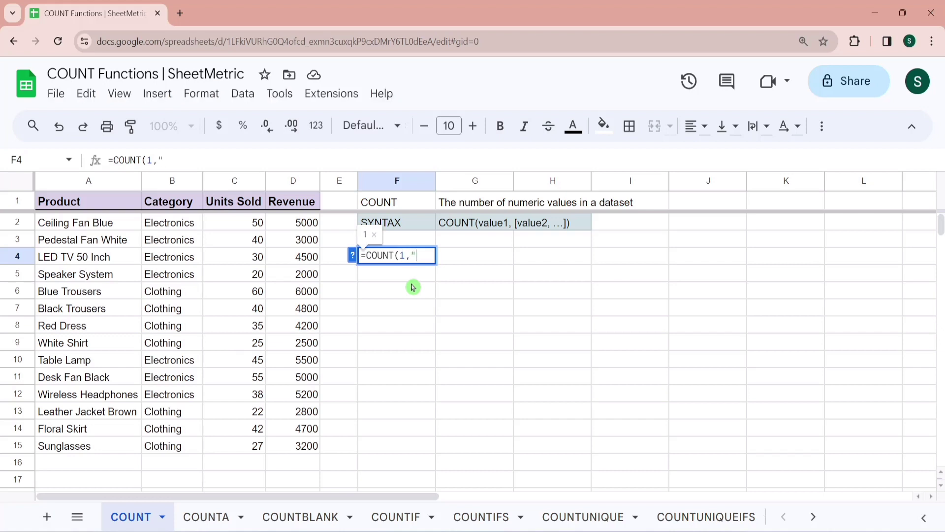
text(A",2))
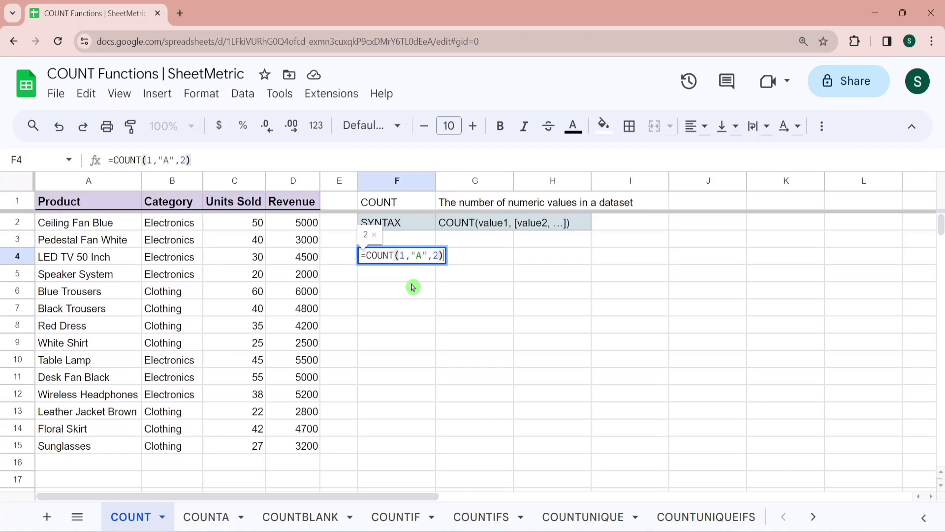
key(ctrl+Return)
Enter =COUNT(A2:A15) in cell F5 to count the numeric values in the Product column.
click(412, 280)
text(=count)
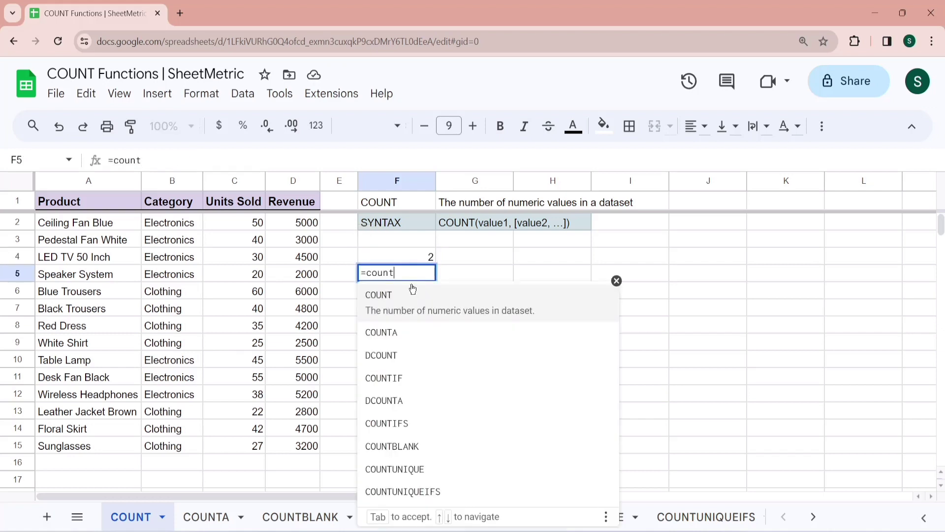
key(Tab)
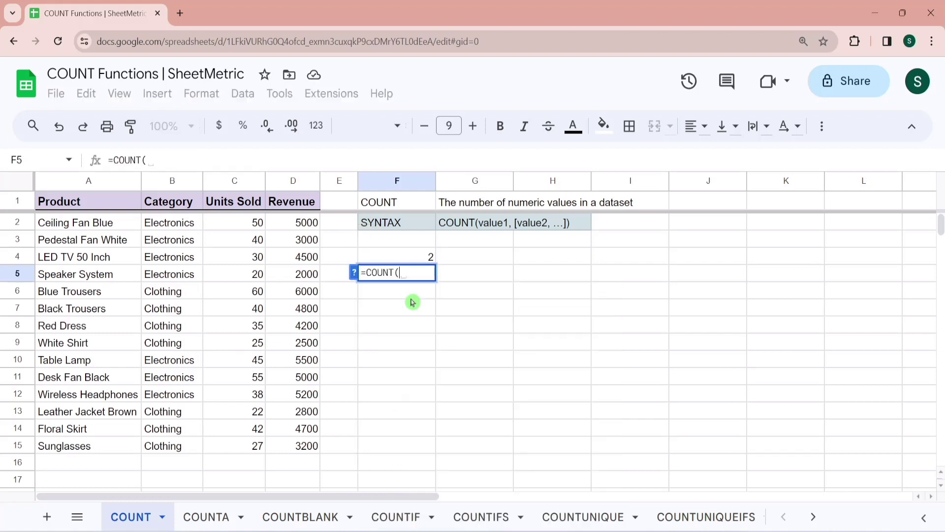
click(96, 224)
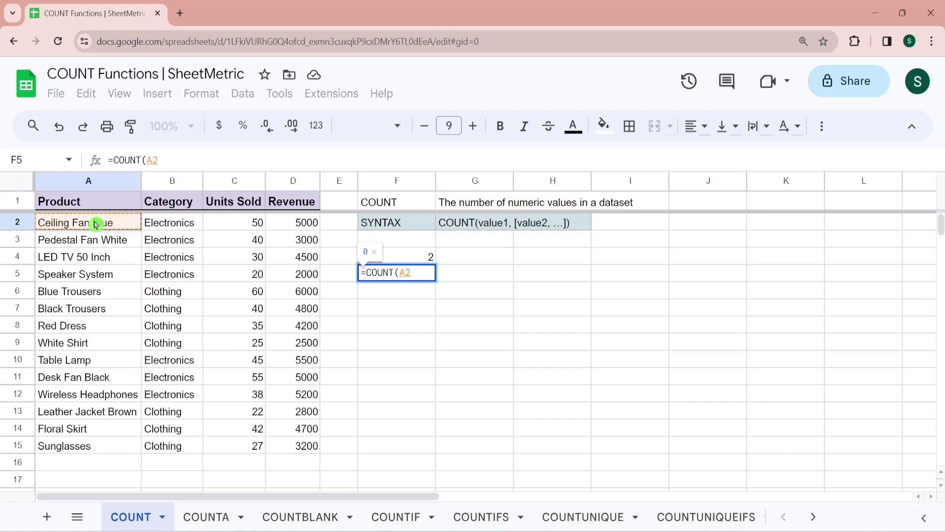
key(ctrl+shift+Down)
text())
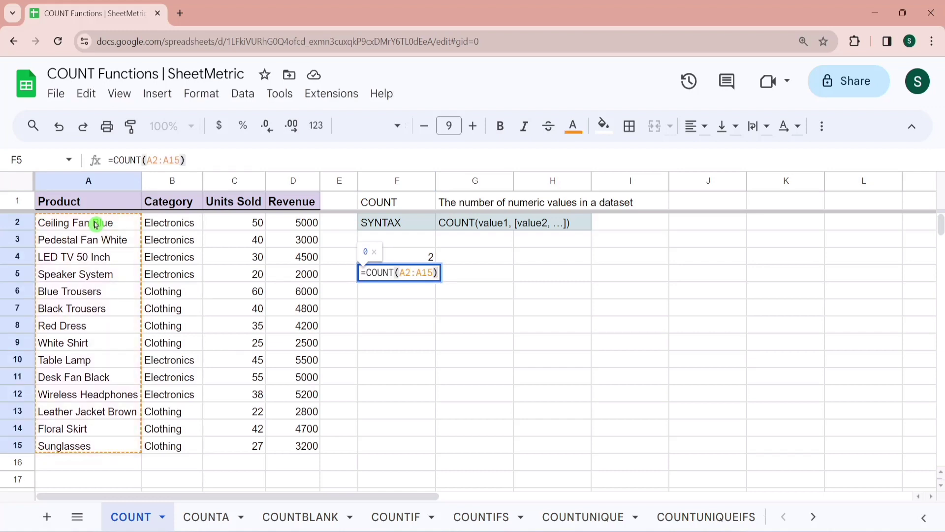
key(Return)
Enter =COUNT(A2:A15,D2:D15) in cell F6, and select the Revenue values D2:D15 to check them.
text(=COUNT)
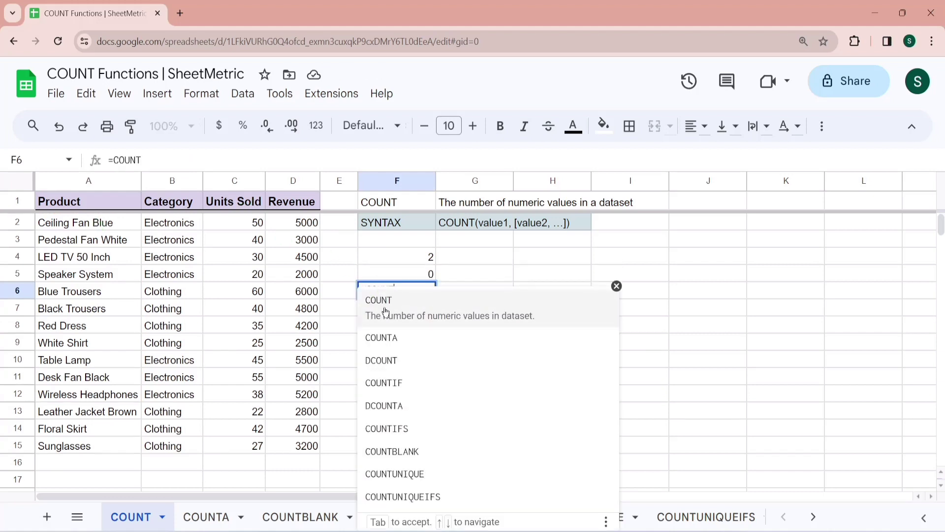
click(385, 309)
click(105, 224)
key(ctrl+shift+Down)
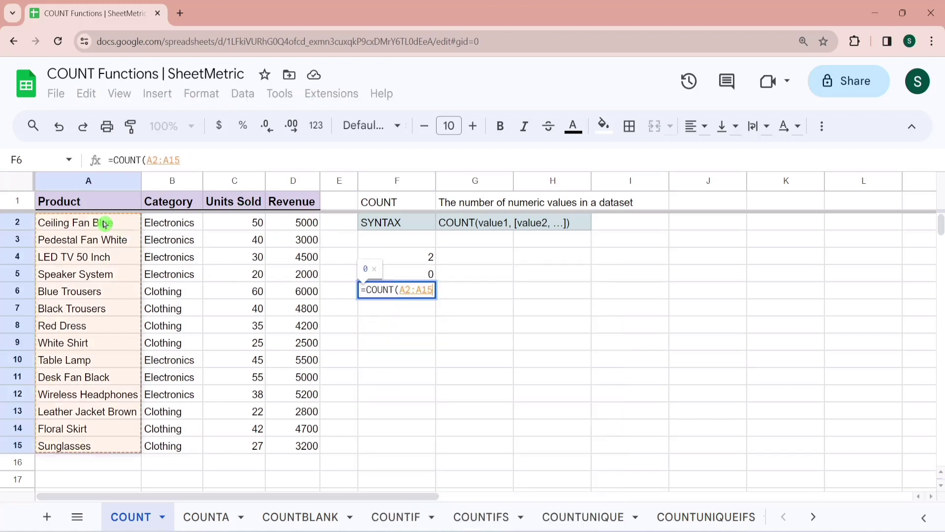
text(,)
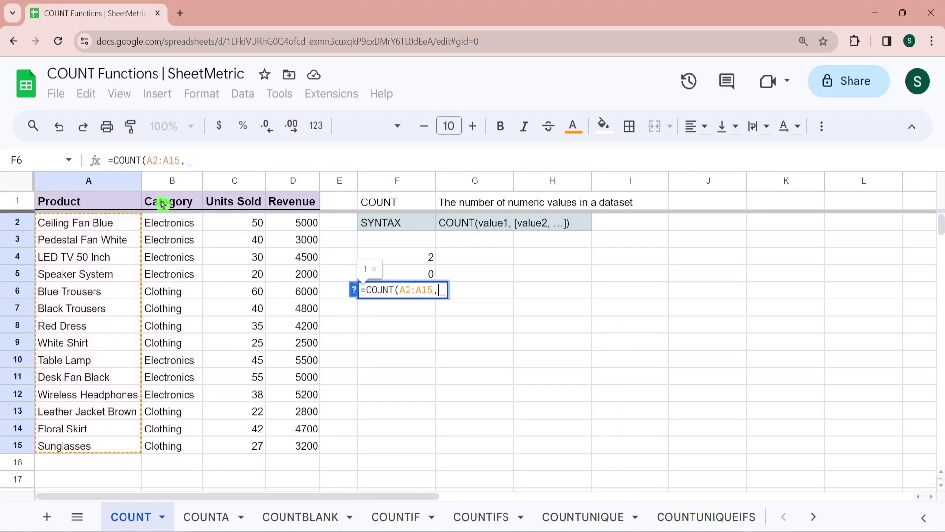
click(300, 223)
key(ctrl+shift+Down)
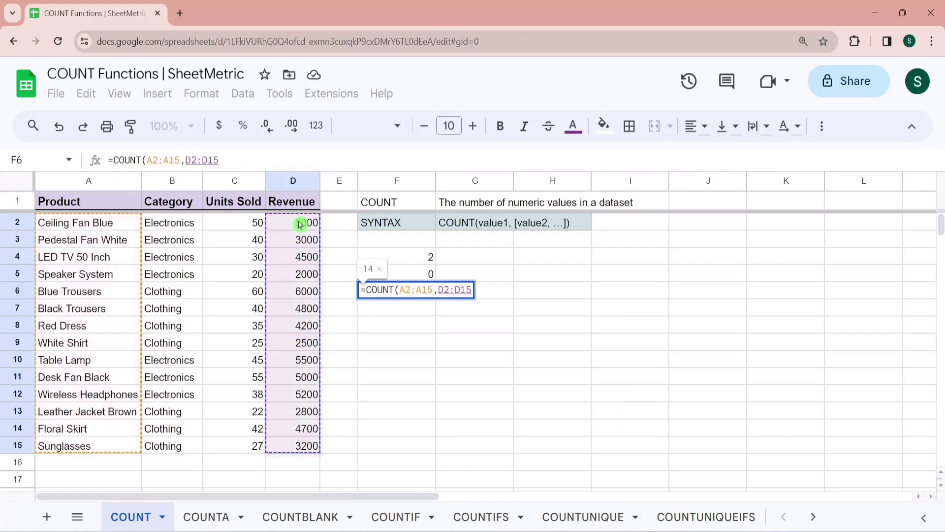
key(Return)
key(Up)
click(300, 223)
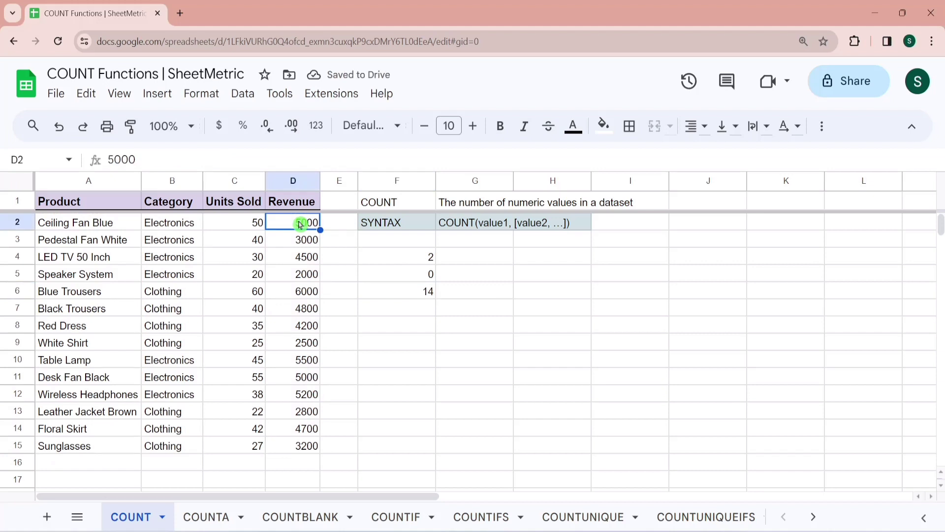
key(ctrl+shift+Down)
Enter =COUNT(A2:D15) in cell F7 to count the numeric values in the whole data table.
key(Down)
key(Down)
key(Down)
key(Down)
key(Down)
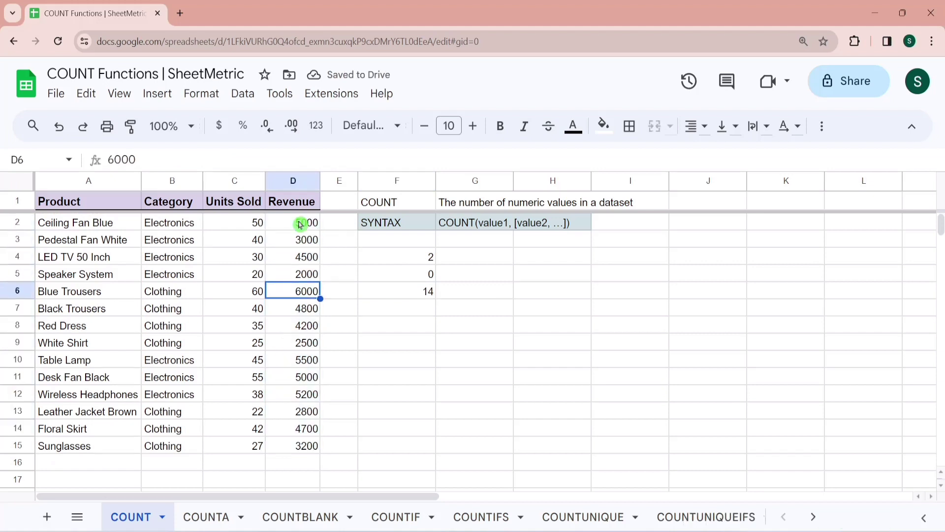
key(Right)
key(Right)
text(=count)
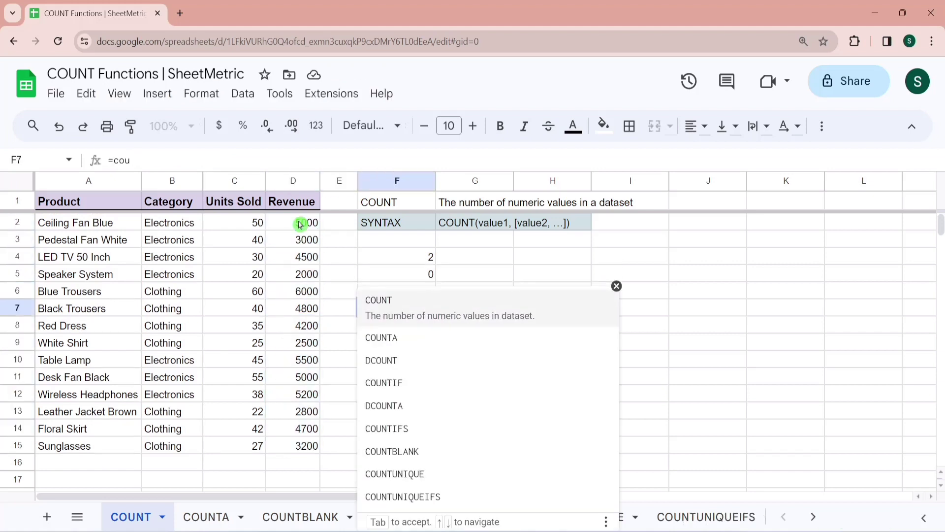
click(395, 308)
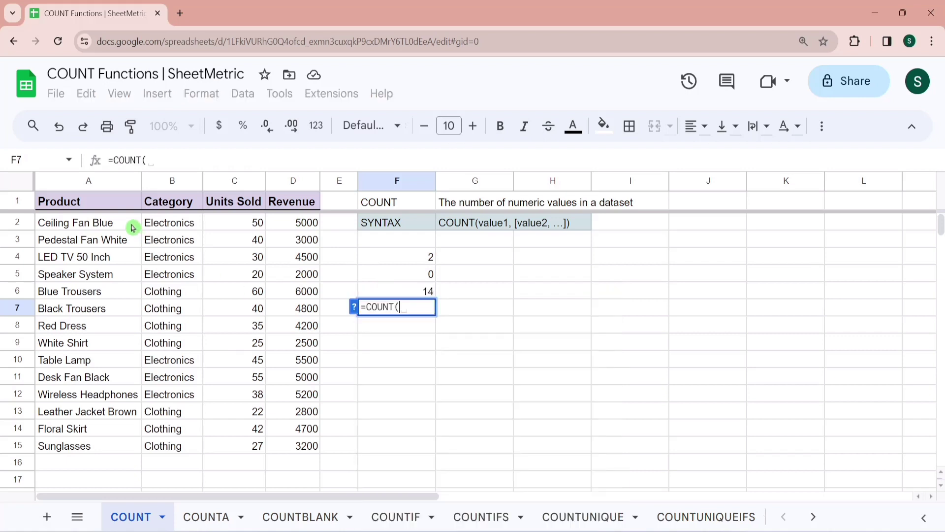
click(91, 224)
key(ctrl+shift+Down)
key(ctrl+shift+Right)
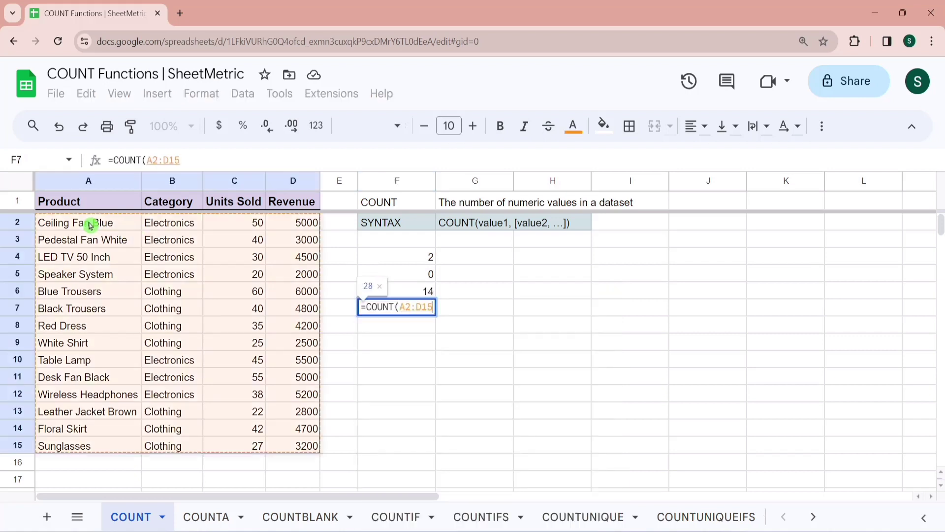
key(ctrl+Return)
Select the Units Sold and Revenue values in C2:D15 to check which cells are numeric.
key(Left)
key(Left)
key(Left)
key(Up)
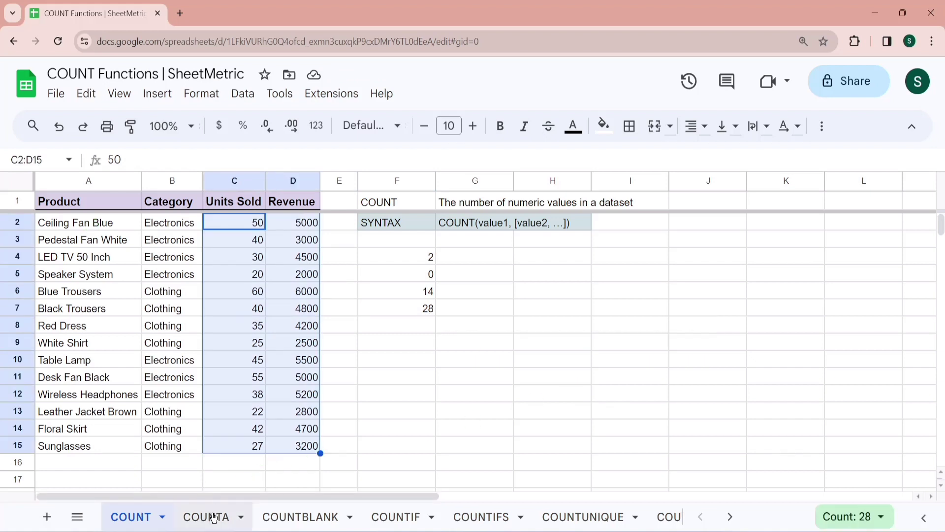
Enter the formula =COUNTA(1,"A","B") in cell F4 of the COUNTA sheet.
click(213, 517)
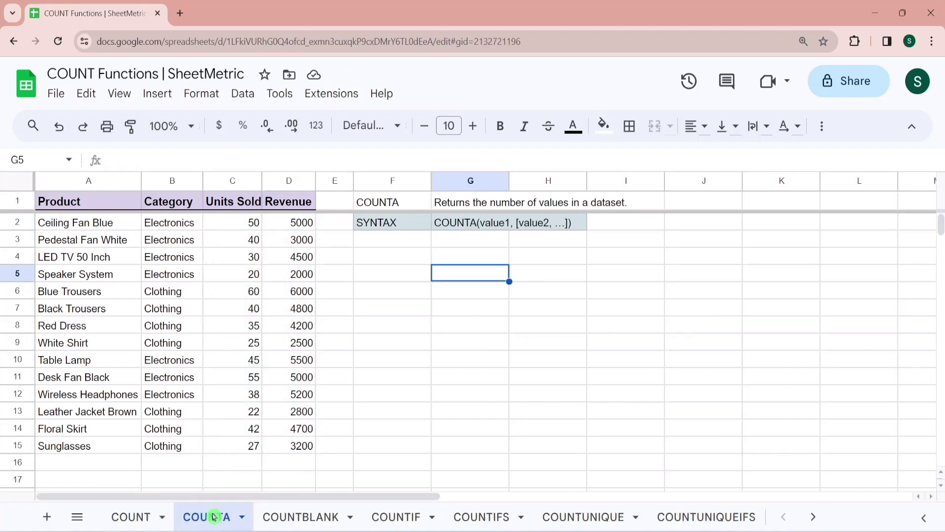
click(402, 260)
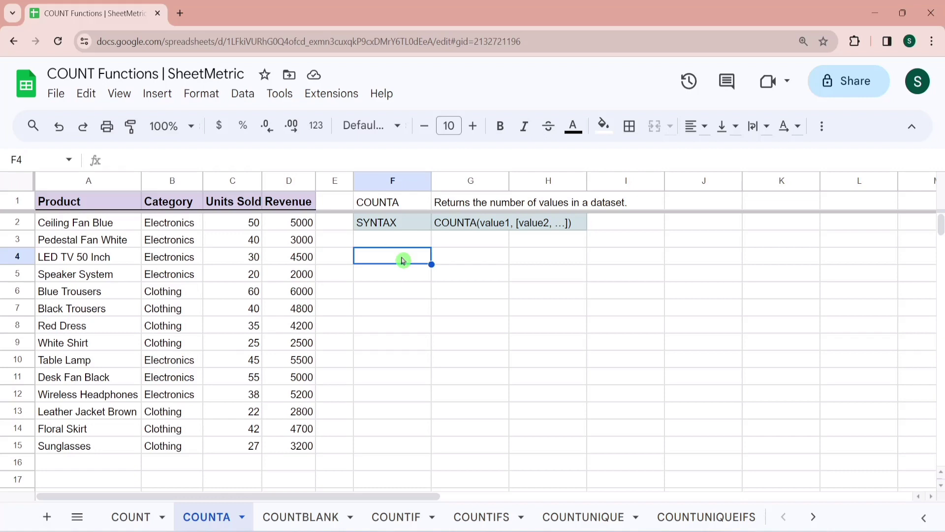
text(=counta()
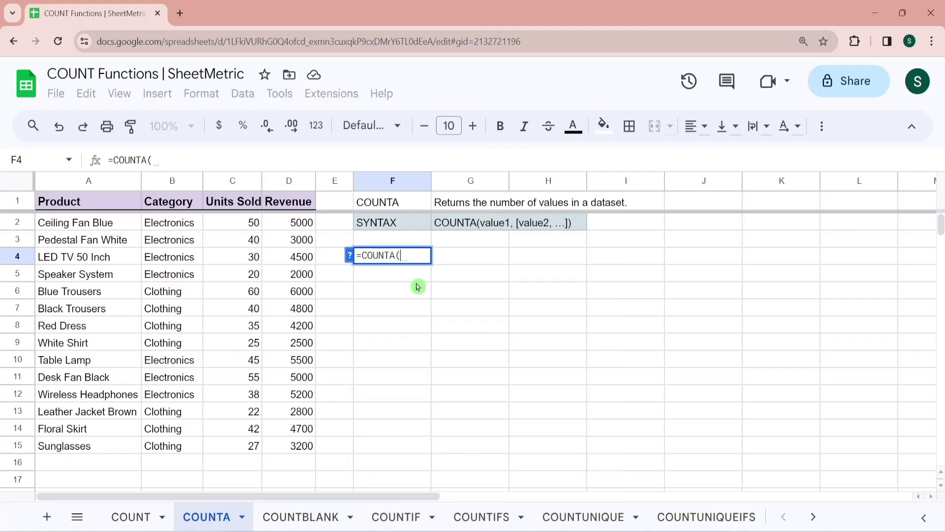
text(1,)
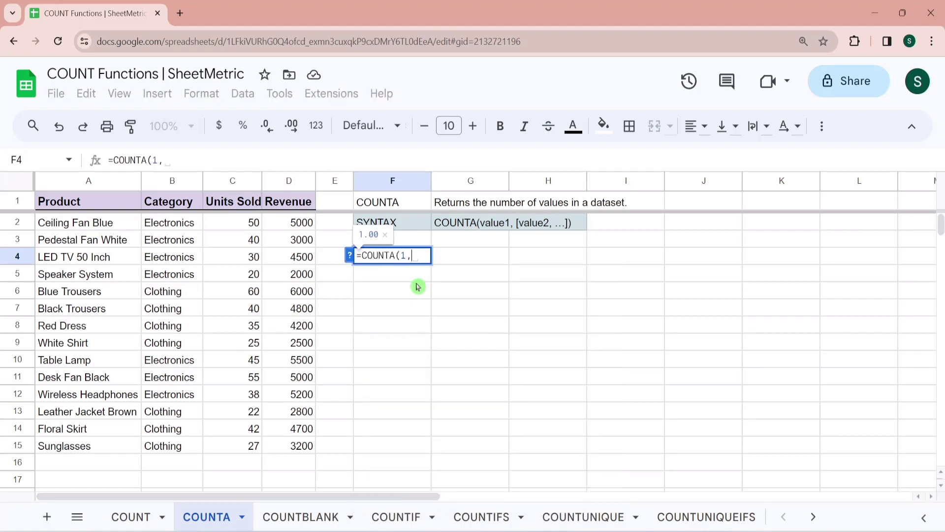
text("A","B")
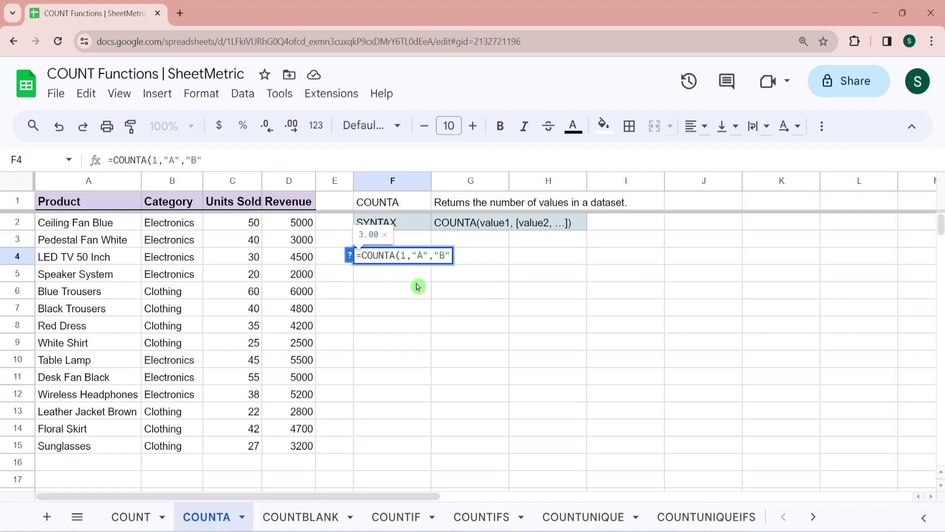
text())
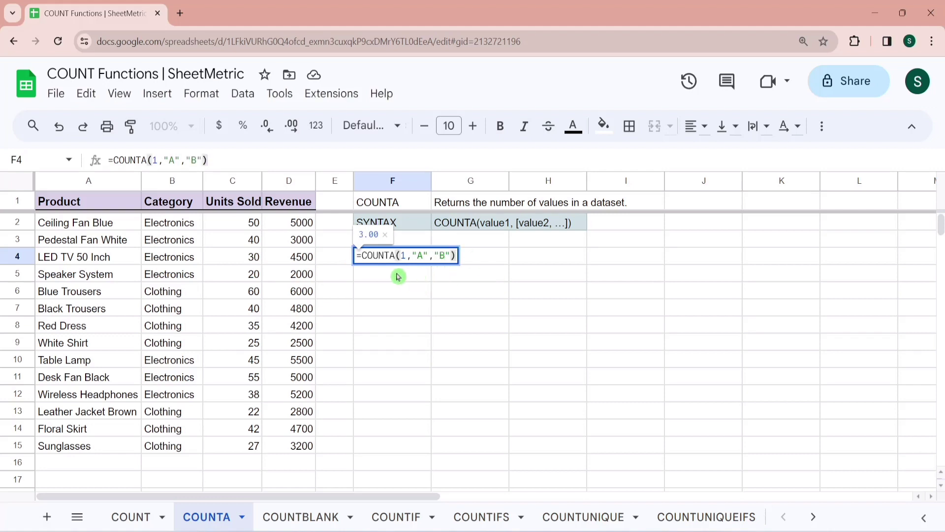
key(Return)
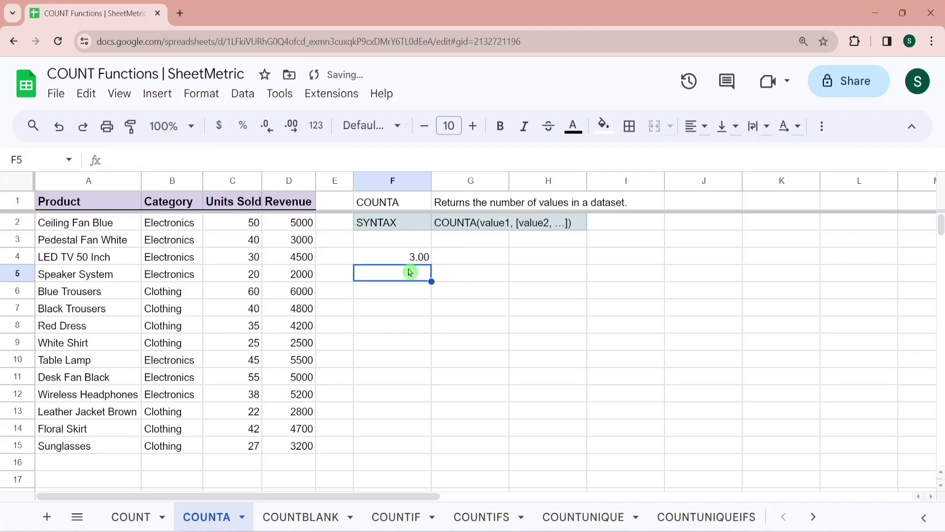
Enter =COUNTA(A2:A15) in cell F5 to count all values in the Product column.
text(=C)
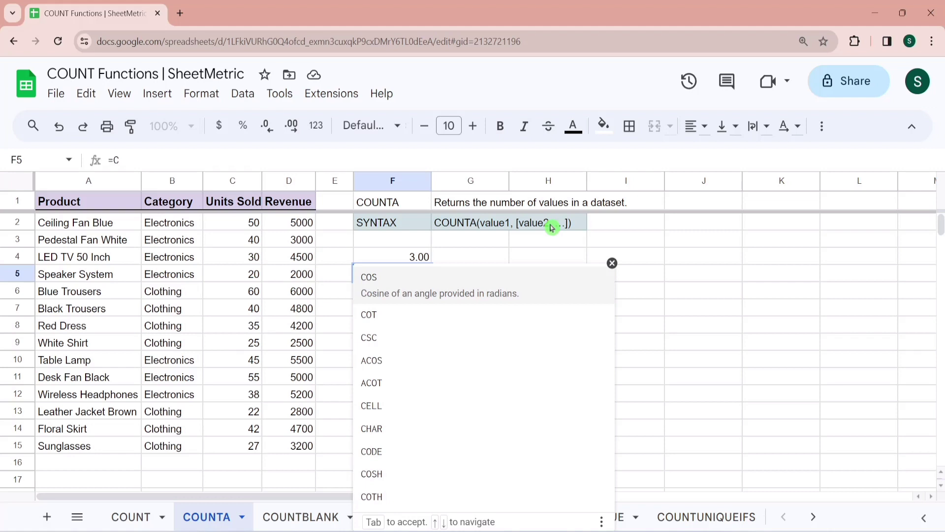
text(oun)
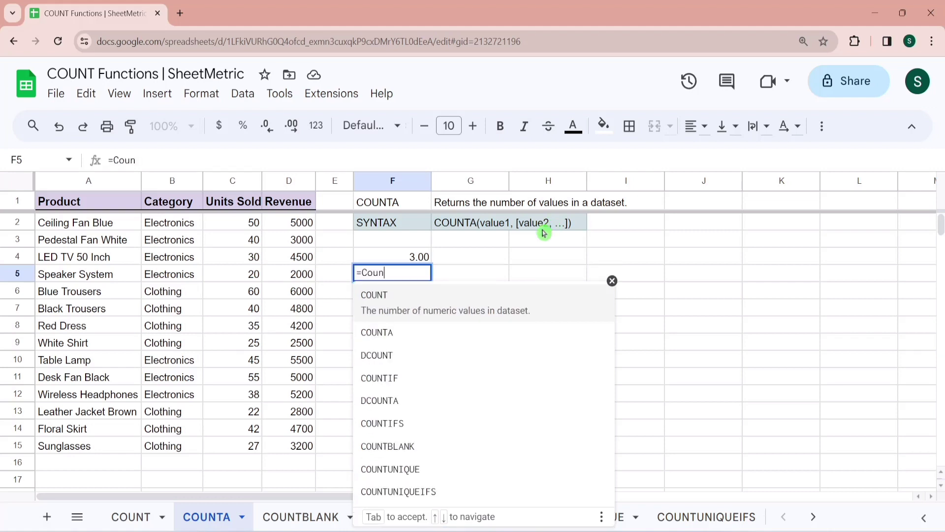
click(426, 334)
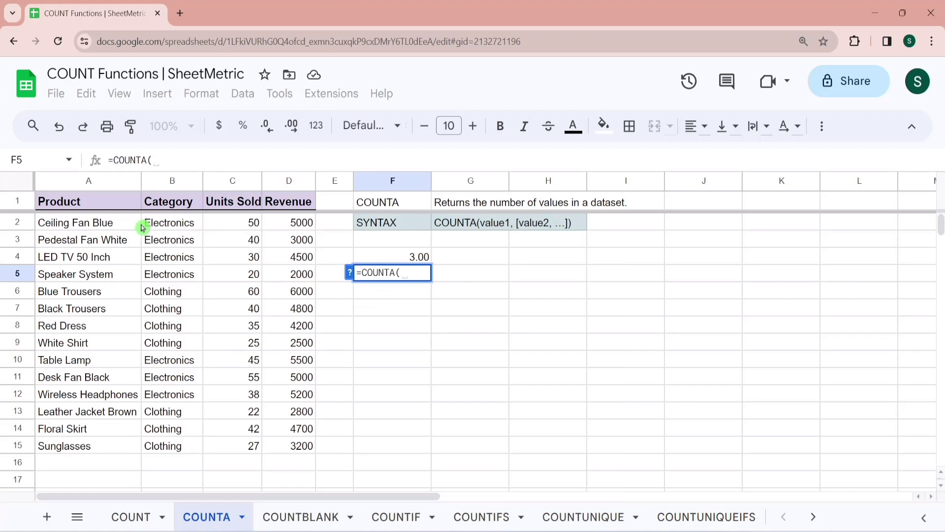
click(103, 224)
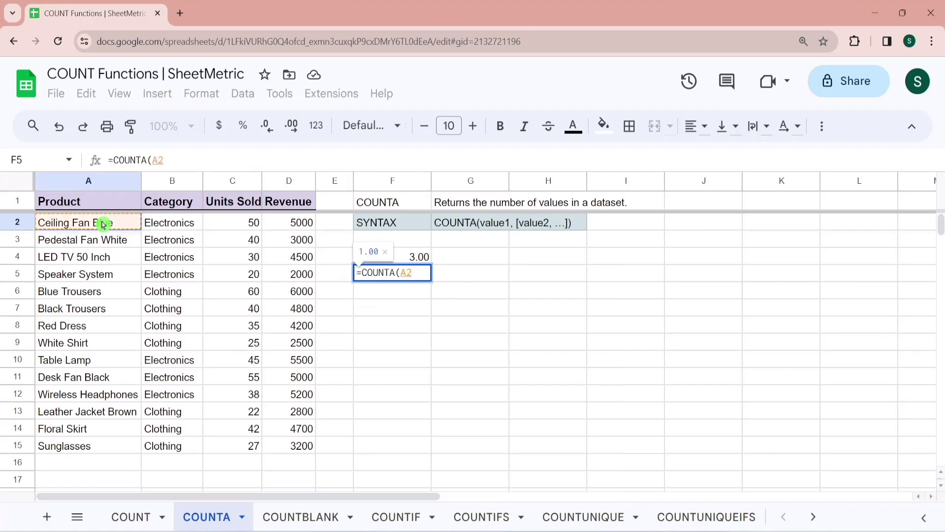
key(ctrl+shift+Down)
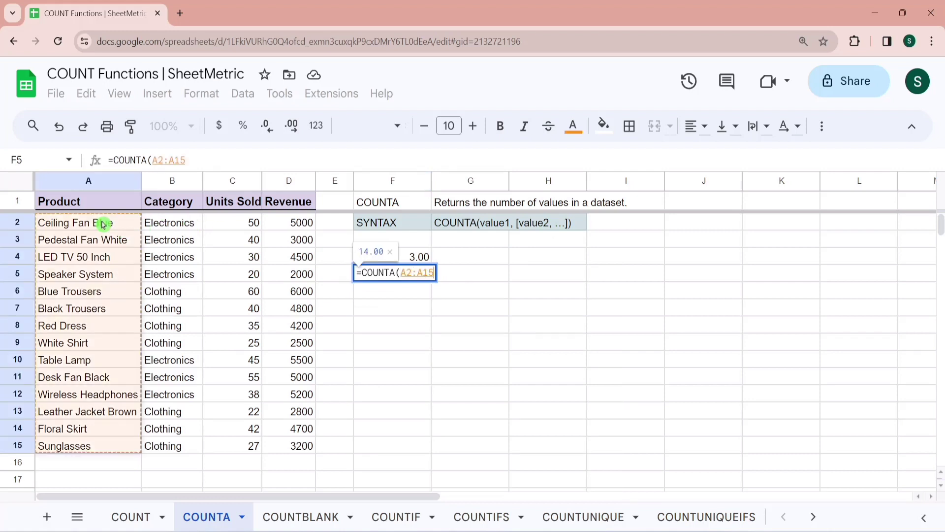
text())
key(Return)
key(Up)
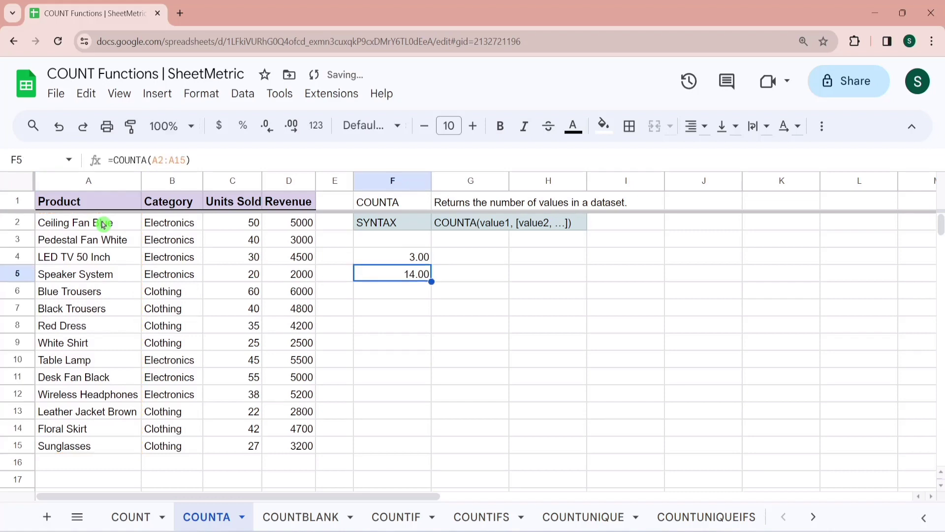
Enter =COUNTA(A2:D15) in cell F6 to count all values in the whole data table.
click(401, 294)
text(=COUNT)
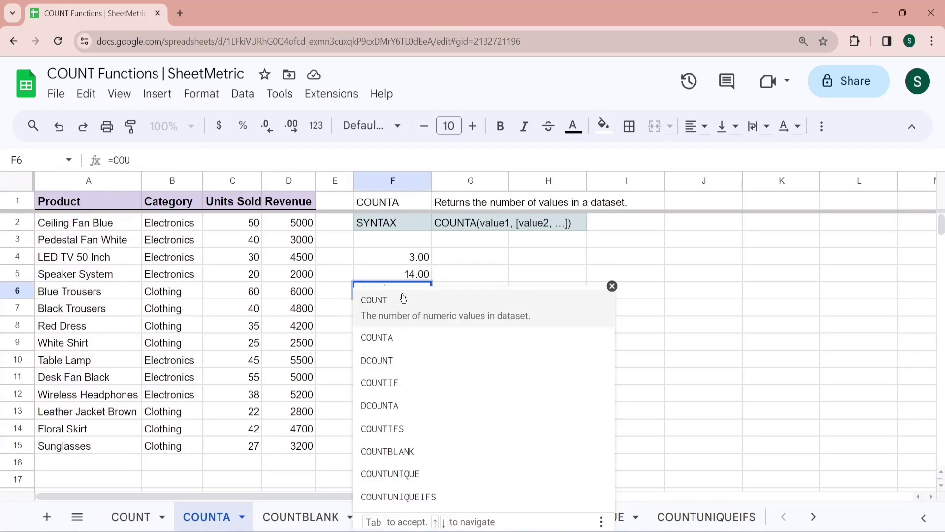
click(407, 344)
click(79, 228)
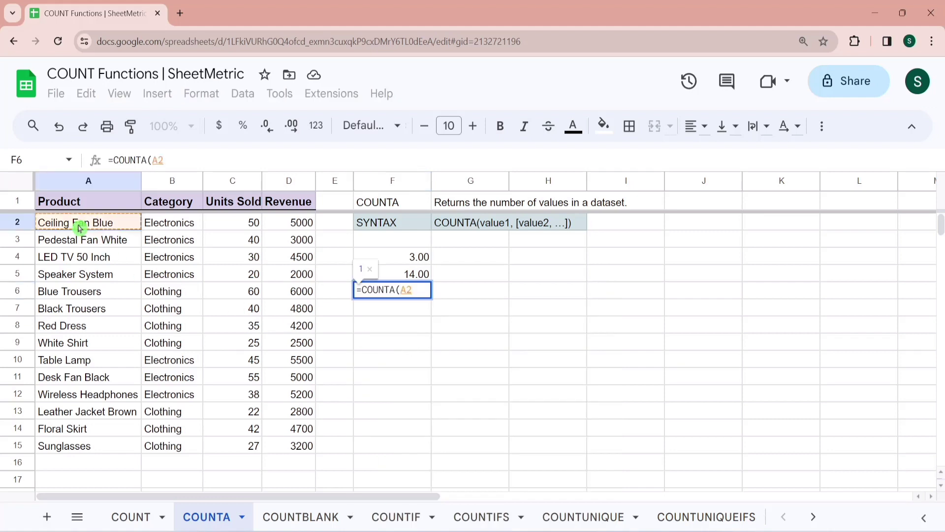
key(ctrl+shift+Right)
key(ctrl+shift+Down)
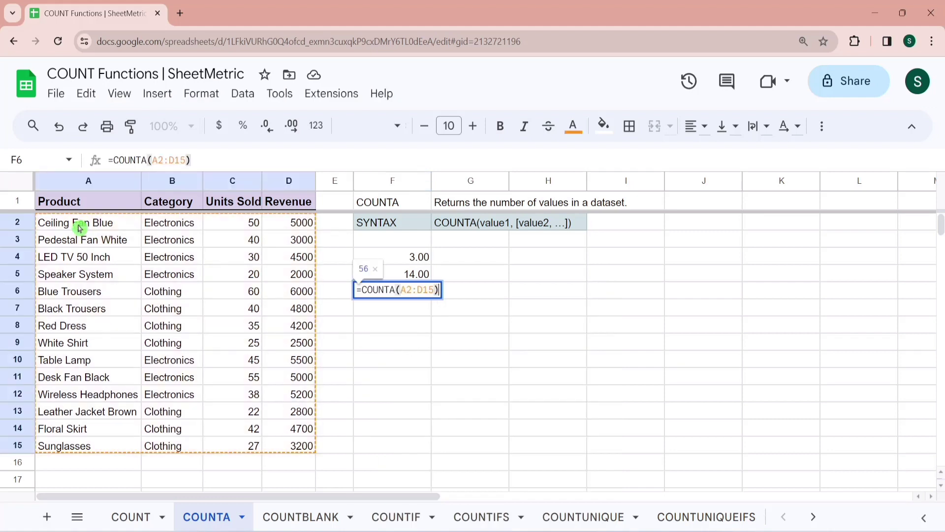
key(ctrl+Return)
key(Down)
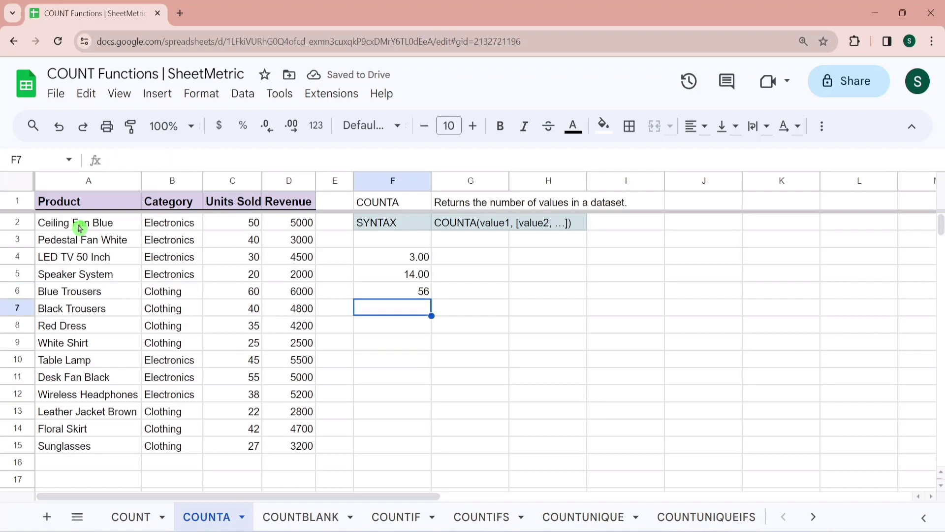
On the COUNTBLANK sheet, enter =COUNTBLANK(A2:D15) in cell F5 to count the empty cells in the data table.
click(303, 520)
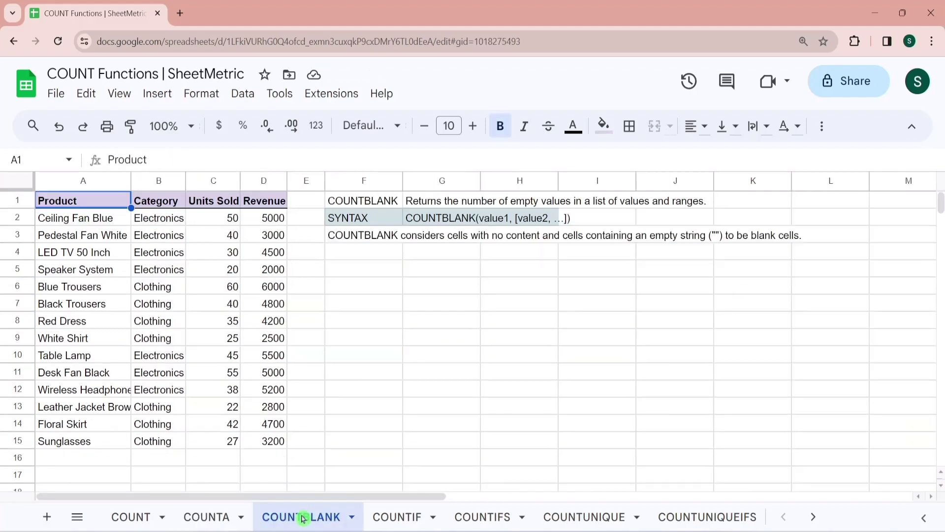
click(371, 272)
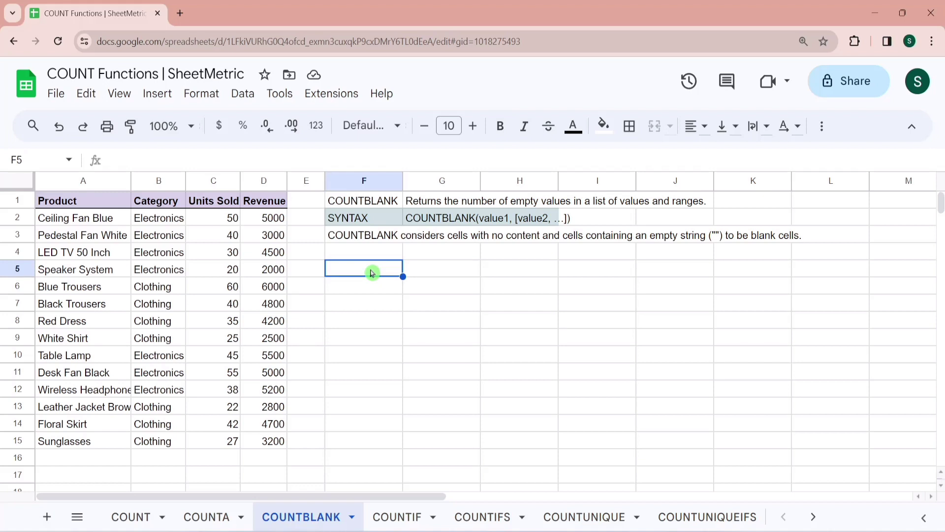
text(=countbla)
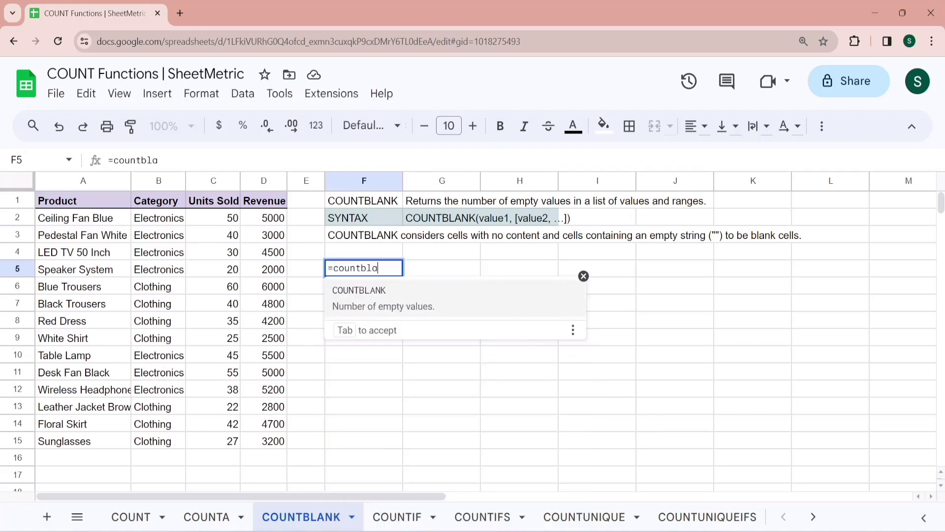
click(408, 295)
click(76, 219)
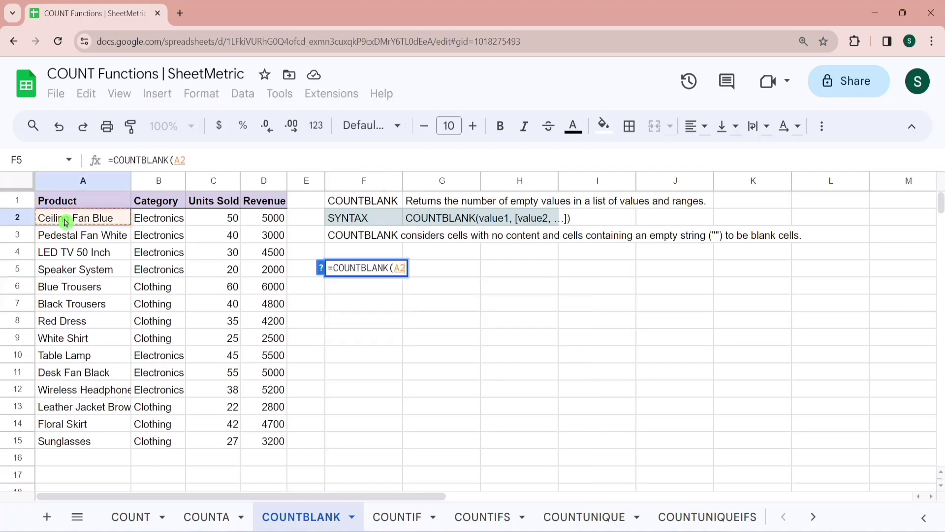
key(shift+Right)
key(shift+Right)
key(shift+Right)
key(ctrl+shift+Down)
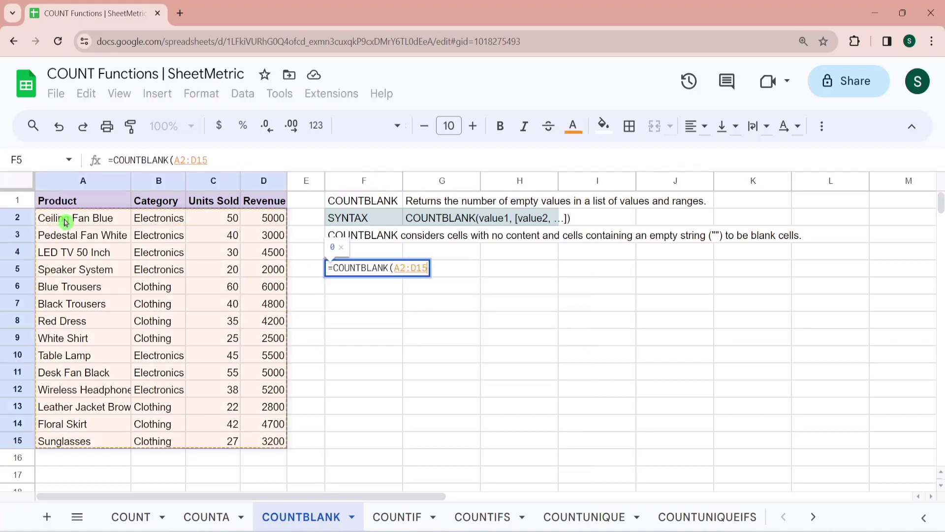
key(Return)
key(Up)
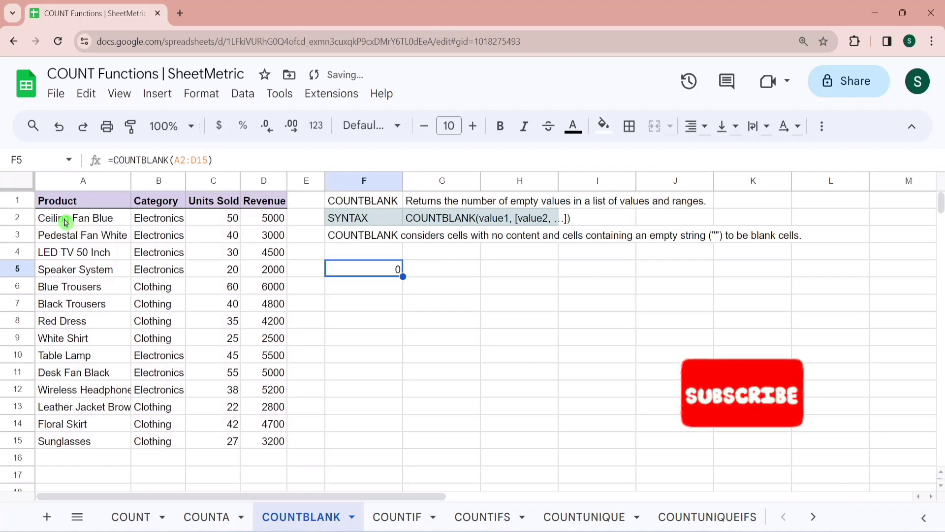
Clear the Category value in B5 for the Speaker System to test the blank count.
key(Left)
key(Left)
key(Left)
key(Left)
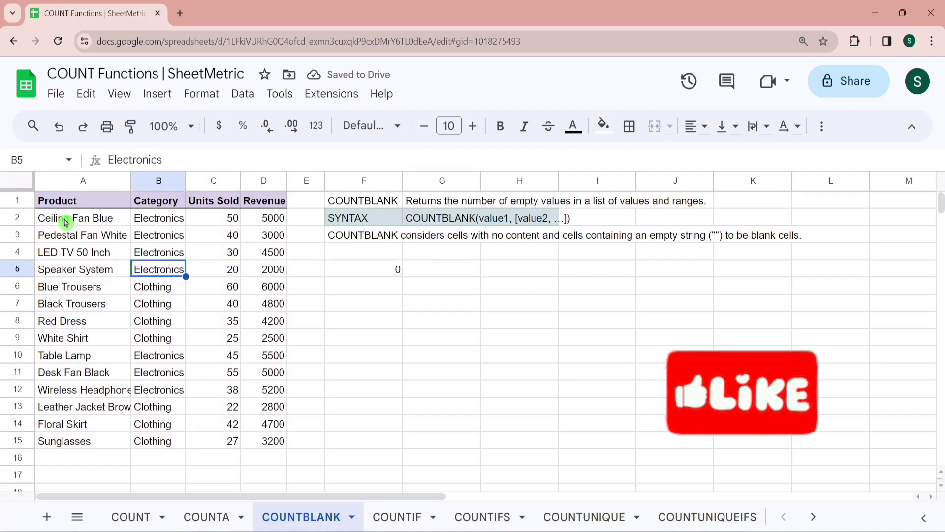
key(Delete)
key(Right)
key(Right)
key(Right)
key(Right)
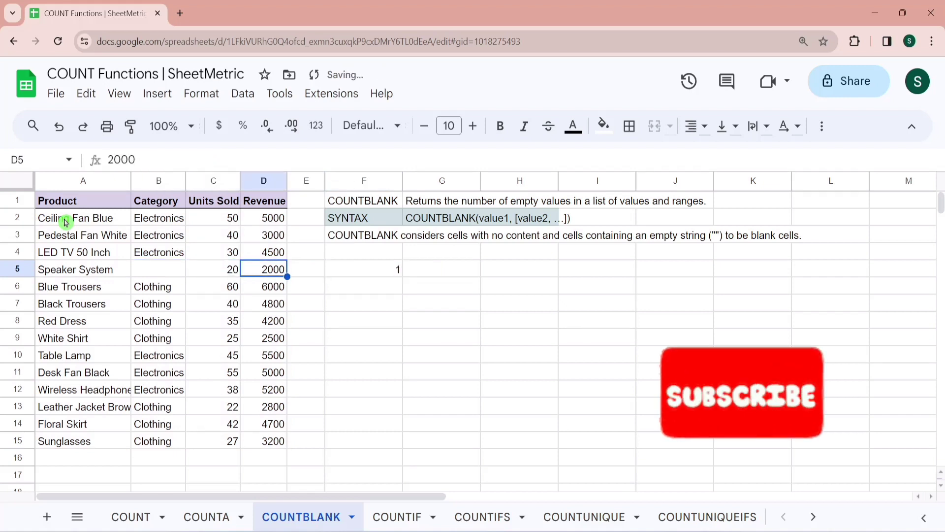
Clear the Category and Units Sold values in B4 and C4 for the LED TV 50 Inch, then reselect the COUNTBLANK formula cell.
key(Left)
key(Left)
key(Left)
key(Left)
key(Up)
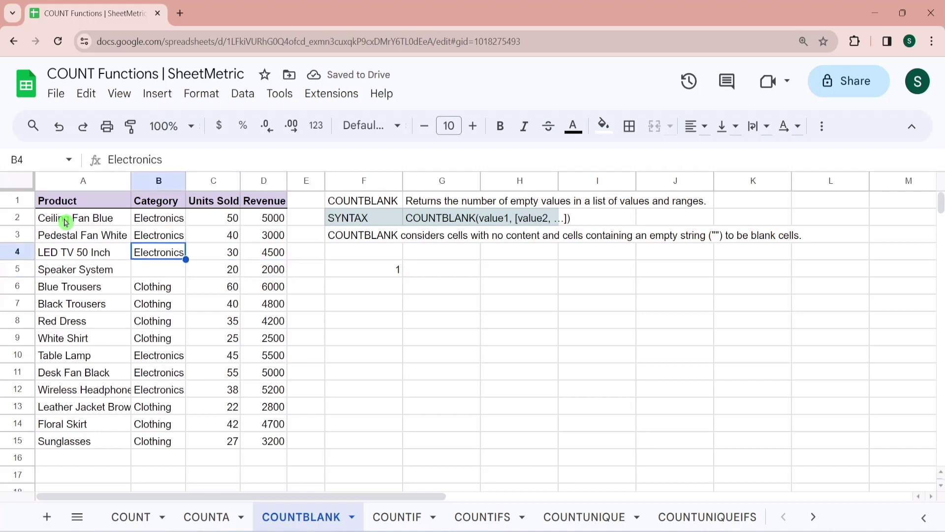
key(Delete)
key(Right)
key(Delete)
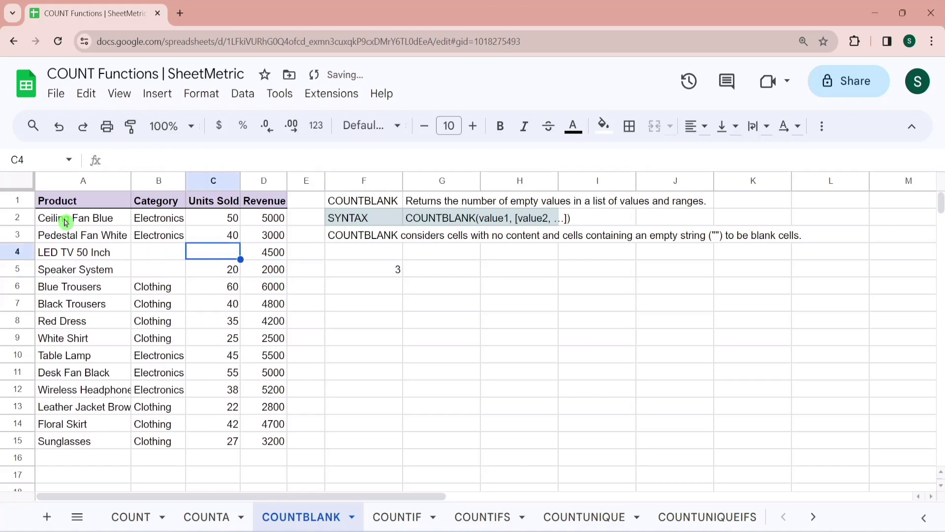
key(Right)
key(Right)
key(Right)
key(Down)
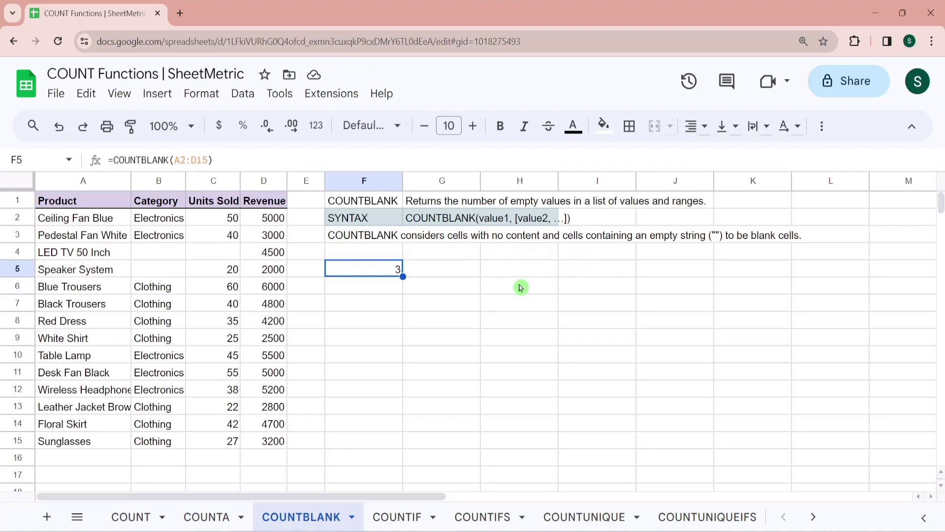
click(381, 381)
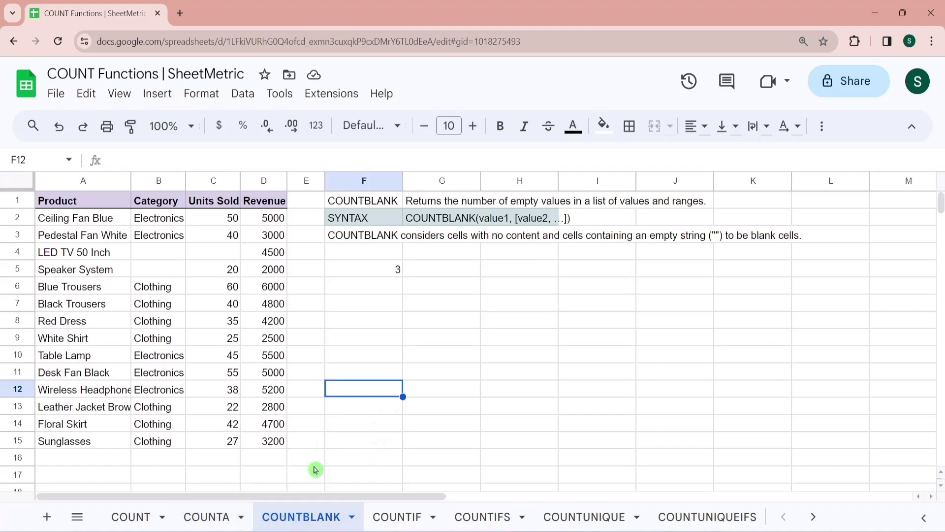
Open the COUNTIF sheet and go to the function's SYNTAX row.
click(396, 520)
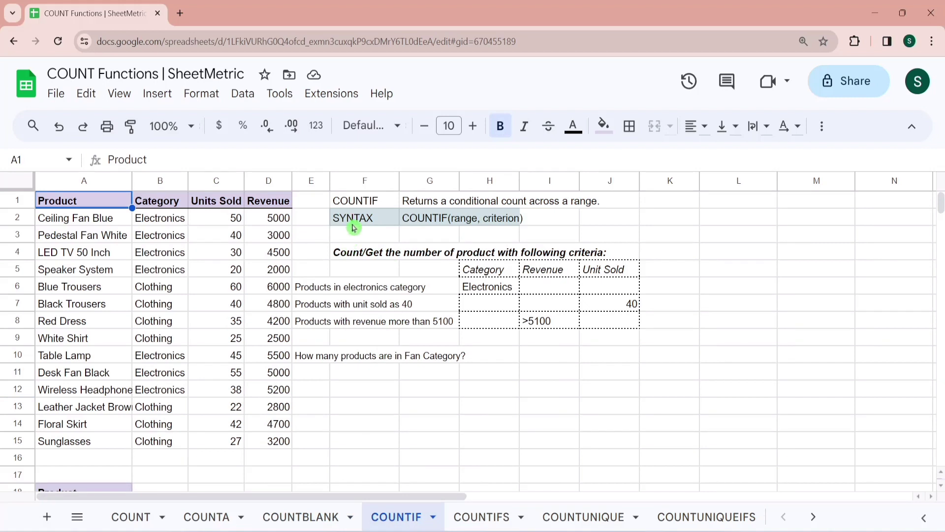
click(353, 224)
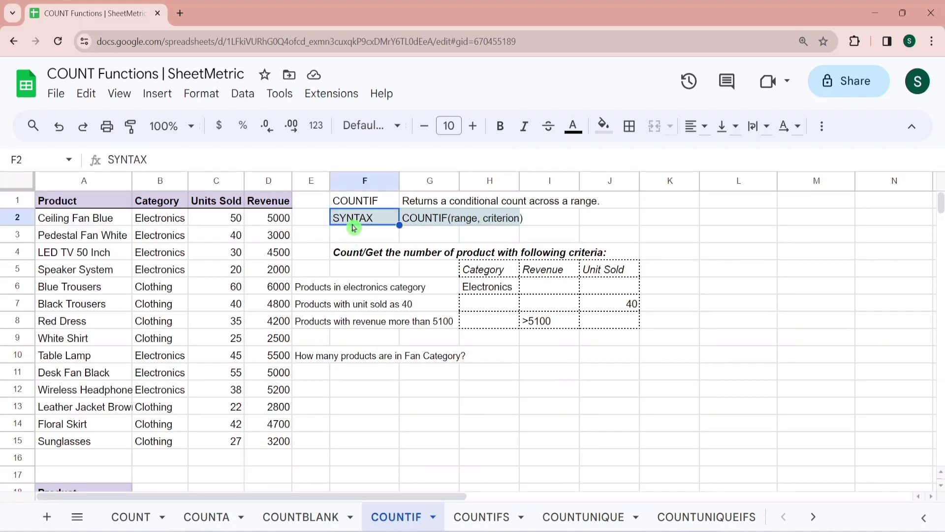
click(354, 228)
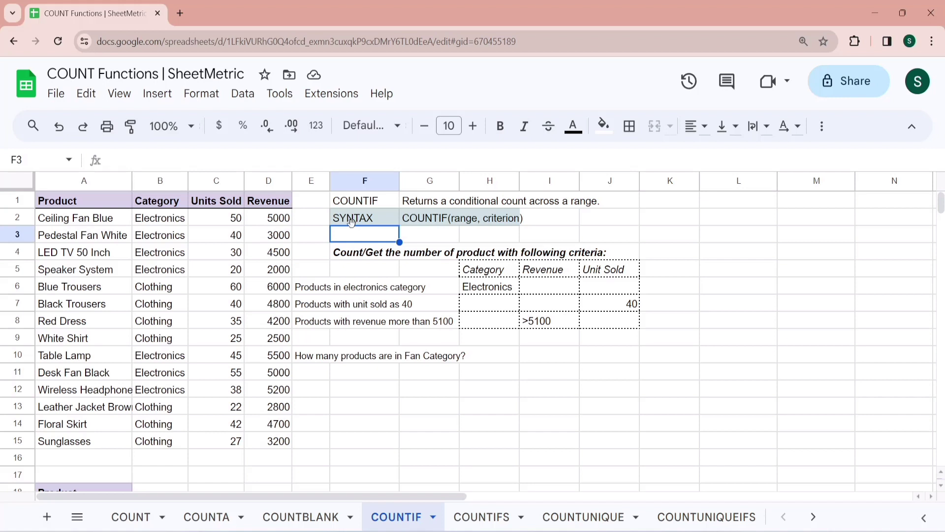
click(689, 219)
text(=countif)
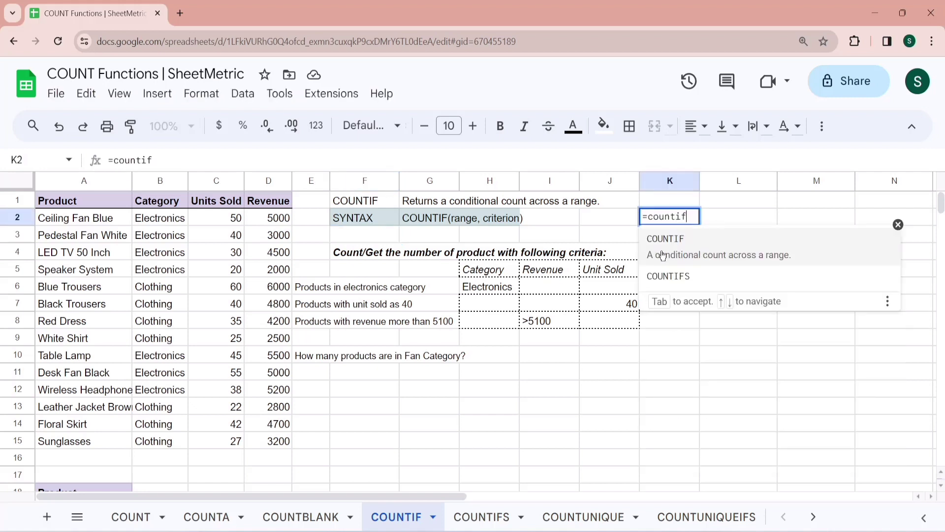
click(747, 254)
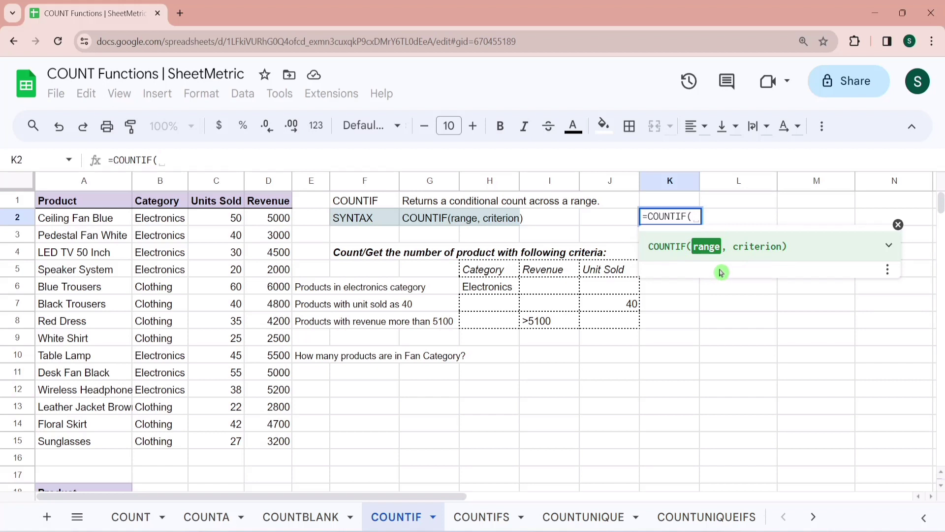
key(BackSpace)
key(BackSpace)
key(BackSpace)
key(BackSpace)
key(BackSpace)
key(BackSpace)
key(BackSpace)
key(BackSpace)
key(BackSpace)
mouse_move(721, 273)
mouse_down()
mouse_move(605, 276)
mouse_move(752, 291)
mouse_up()
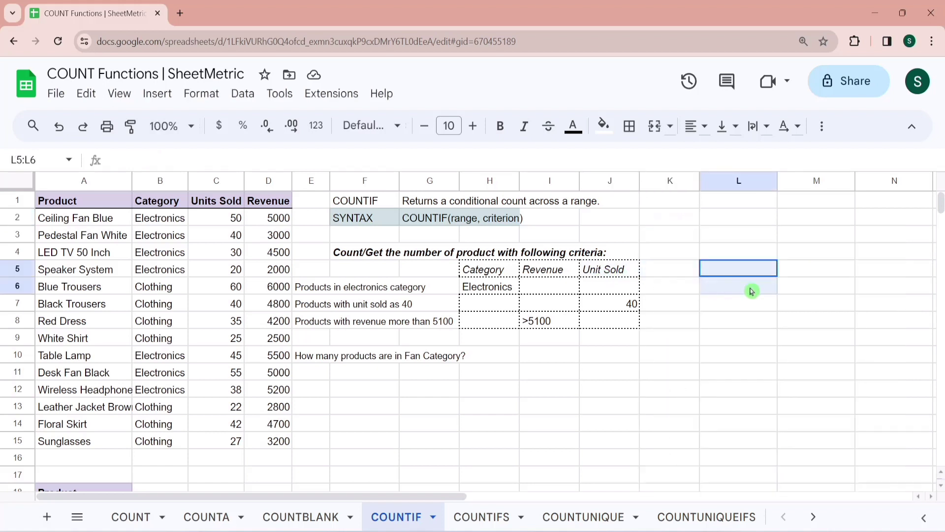
click(751, 292)
Examine the data table headers and the criteria row for products in the electronics category.
click(70, 207)
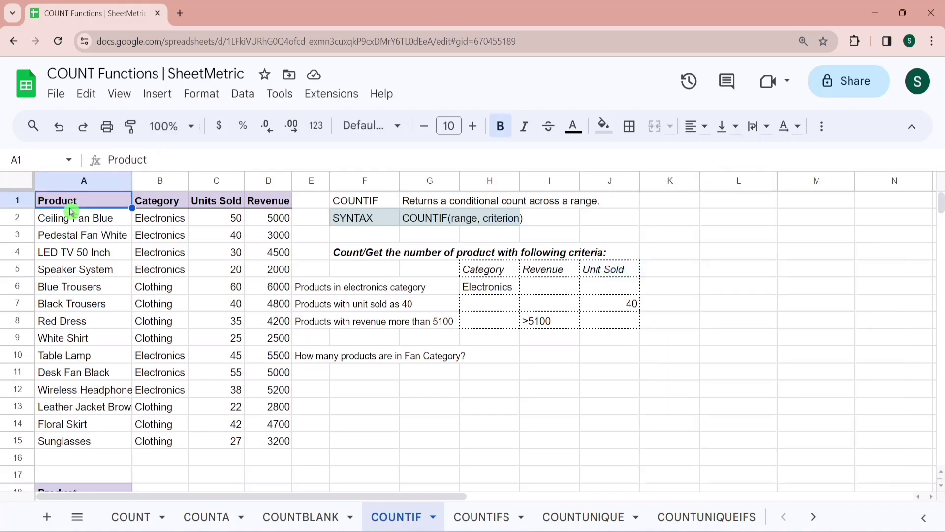
key(Right)
key(Right)
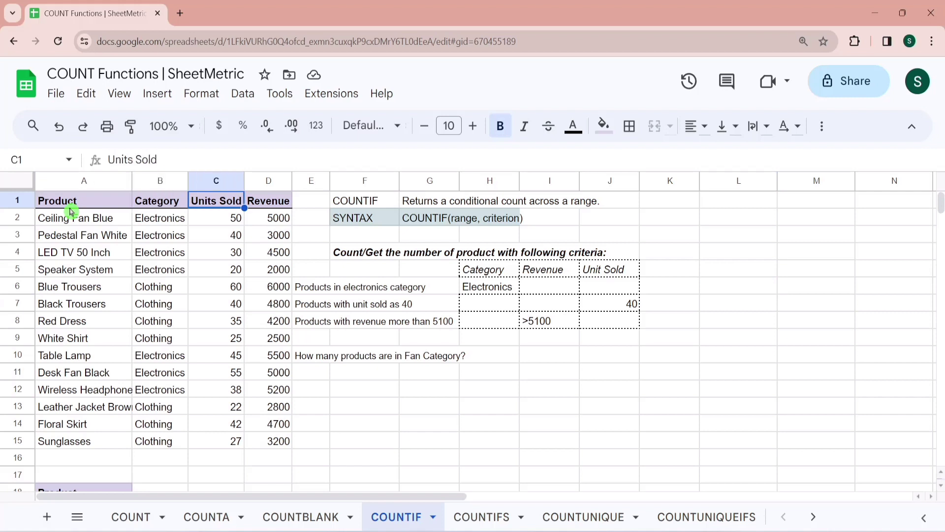
click(673, 291)
key(Left)
key(Left)
key(Left)
key(Left)
key(Left)
key(Left)
key(Left)
key(Right)
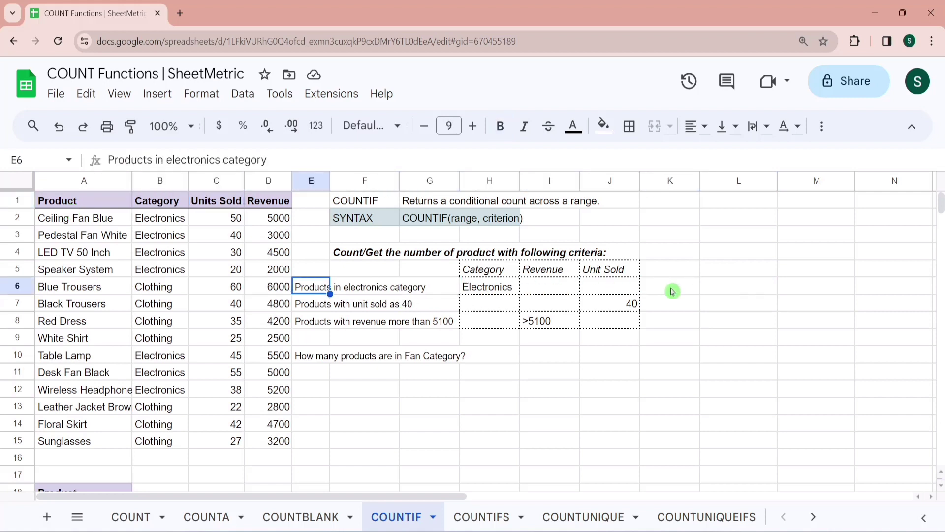
key(Right)
key(Right)
key(Right)
key(Right)
key(Right)
key(Right)
key(Right)
key(Left)
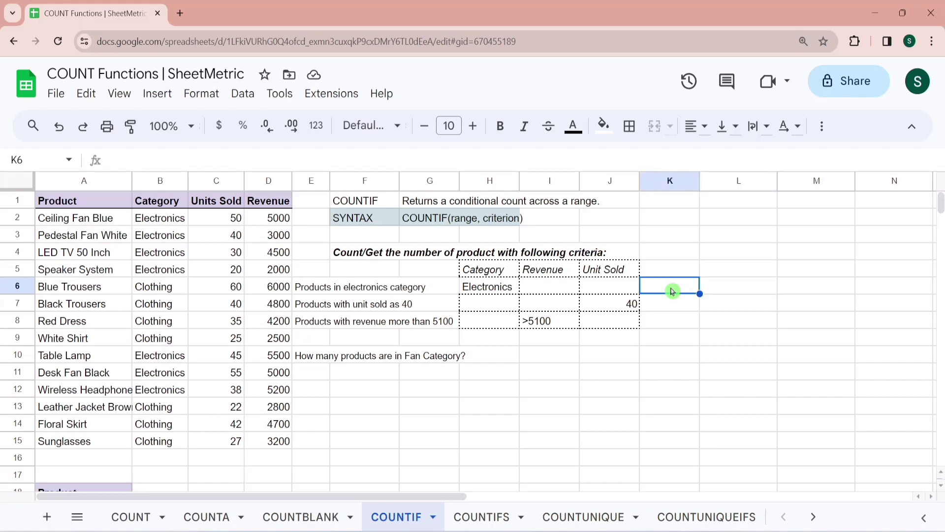
Enter =COUNTIF(B2:B15,"Electronics") in cell L6 to count the products in the electronics category.
key(Right)
text(=countif)
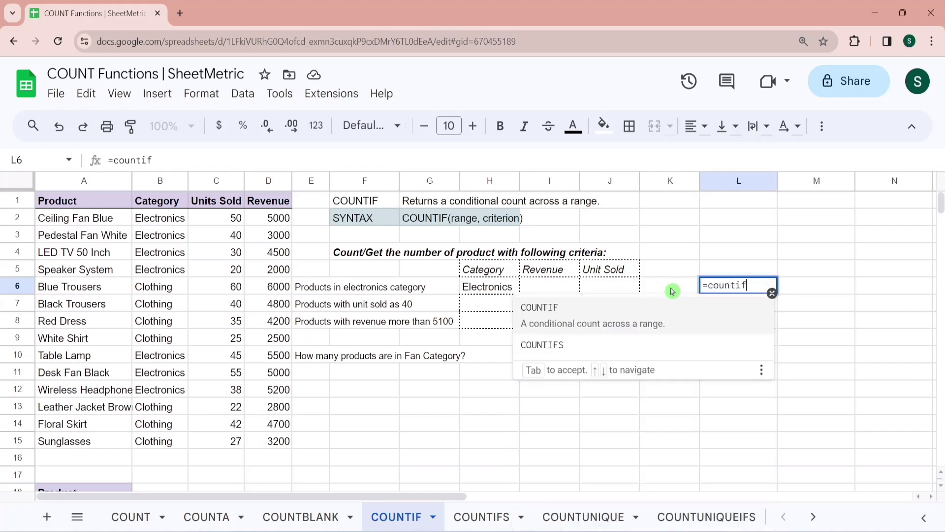
click(633, 315)
click(168, 218)
key(ctrl+shift+Down)
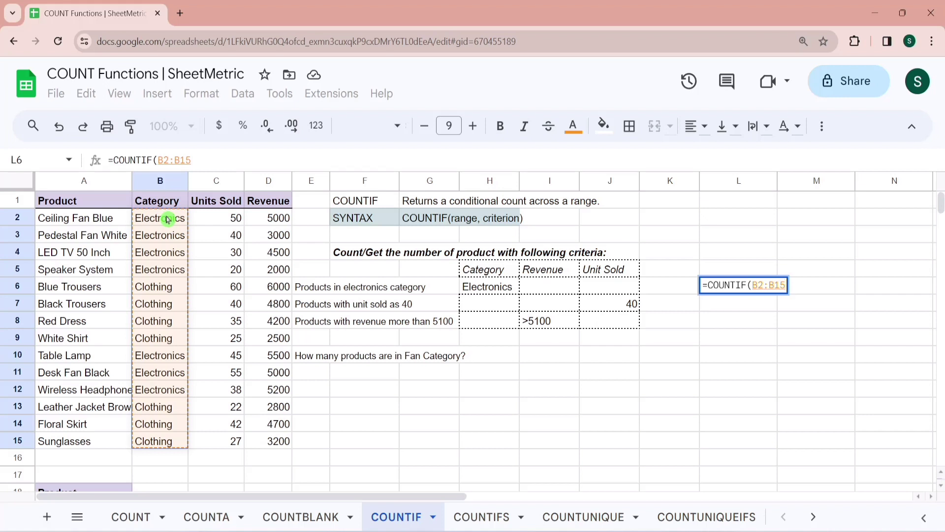
text(,)
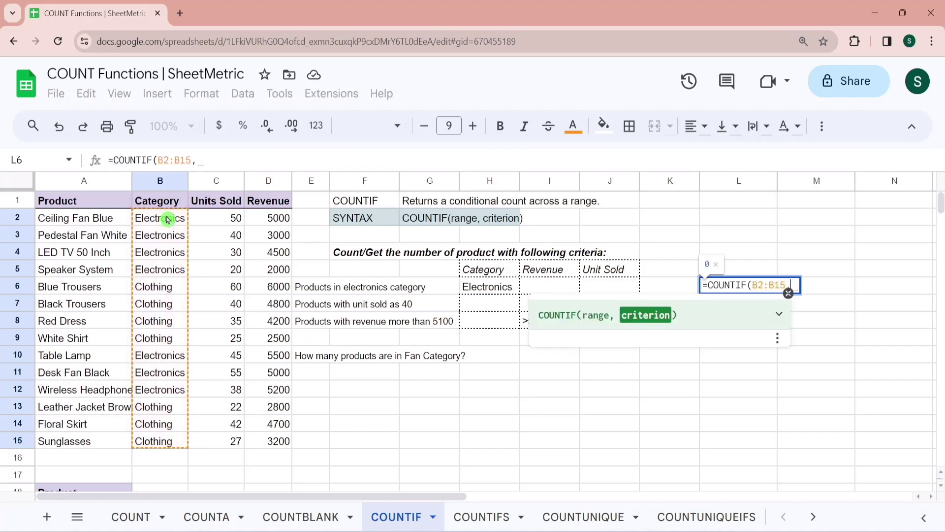
text("Electronics)
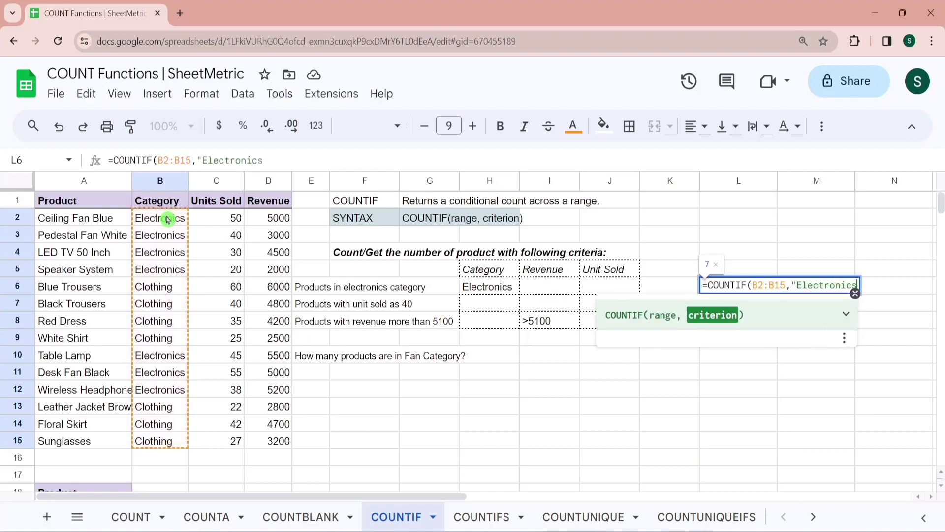
text("))
key(Return)
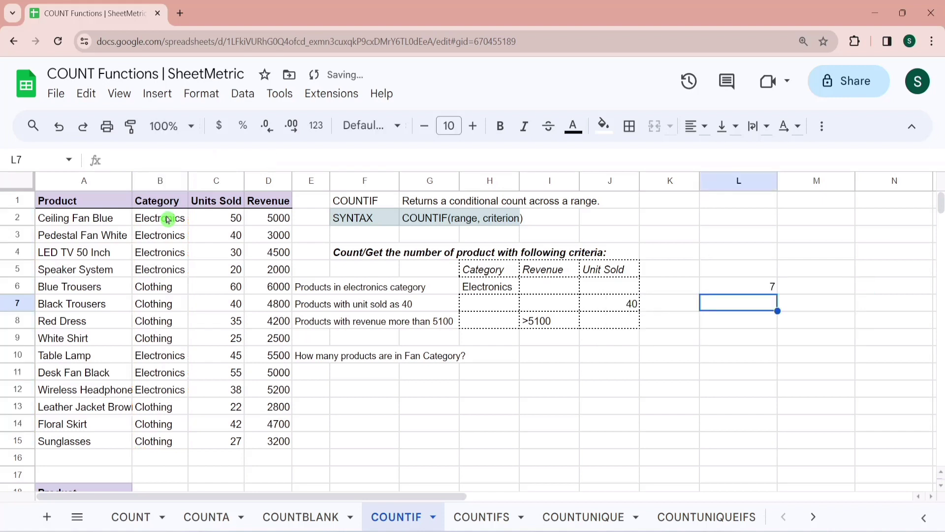
key(Up)
Select the groups of Electronics cells in the Category column to check them against the COUNTIF result.
click(154, 220)
key(shift+Down)
key(shift+Down)
key(shift+Down)
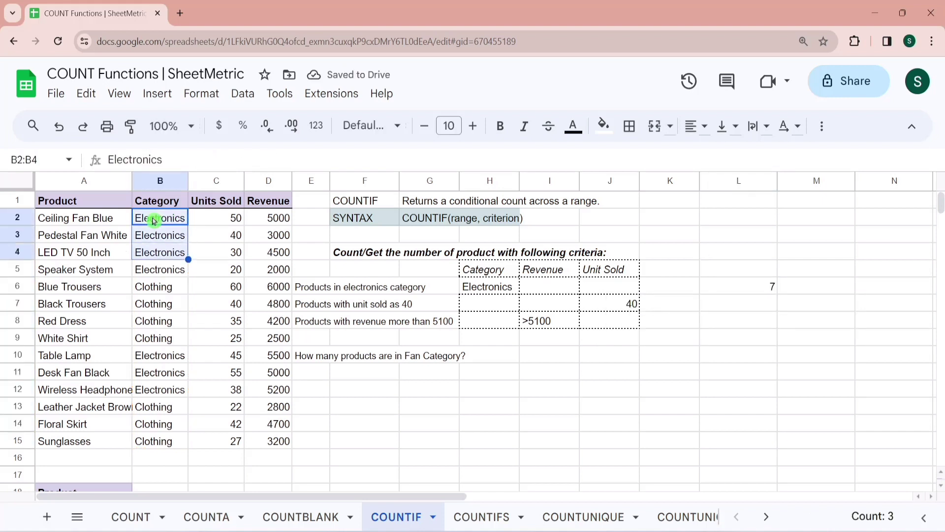
click(182, 358)
key(shift+Down)
key(shift+Down)
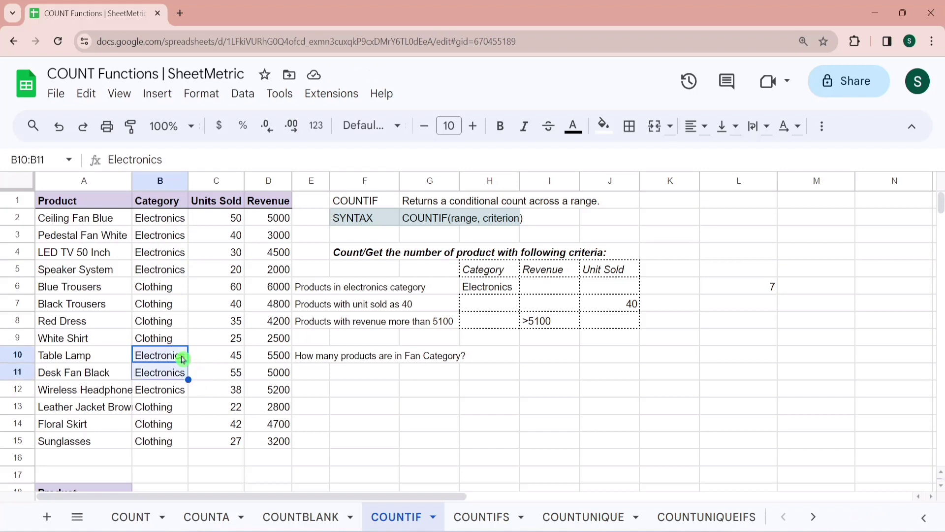
Replace the "Electronics" text criterion in the L6 COUNTIF formula with a reference to cell H6.
click(752, 295)
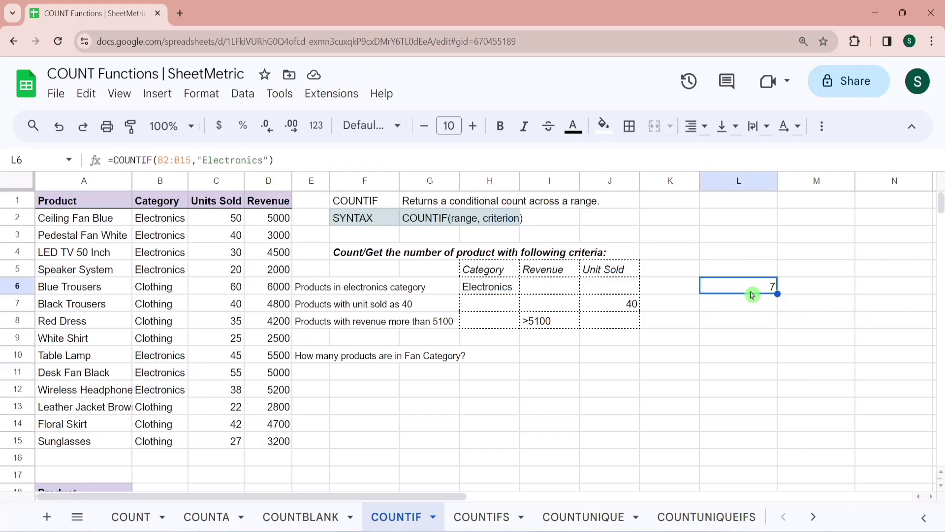
click(261, 160)
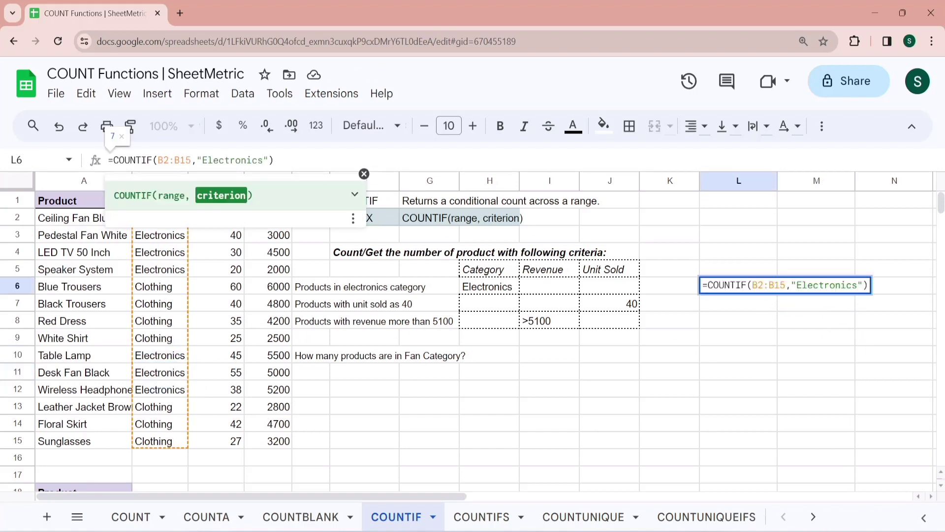
key(BackSpace)
key(BackSpace)
key(BackSpace)
key(BackSpace)
key(BackSpace)
key(BackSpace)
key(BackSpace)
key(BackSpace)
key(BackSpace)
key(BackSpace)
key(BackSpace)
key(BackSpace)
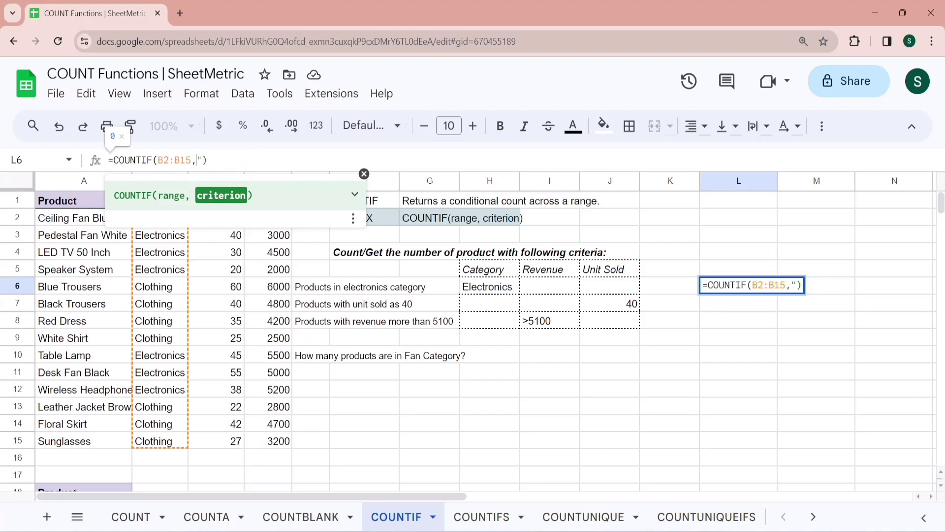
click(493, 289)
key(Return)
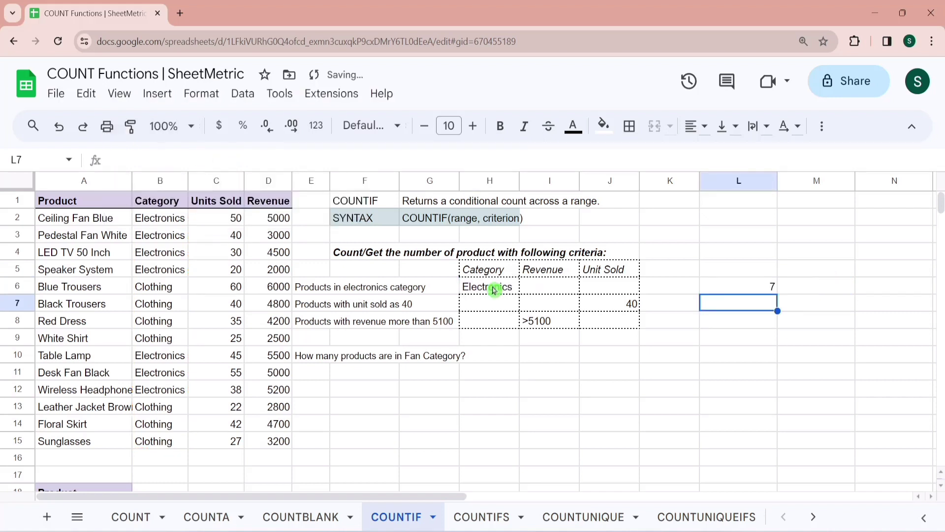
Review the L6 COUNTIF formula alongside its criterion cell H6.
key(Up)
key(Left)
key(Left)
key(Left)
key(Left)
key(Right)
key(Right)
key(Right)
key(Right)
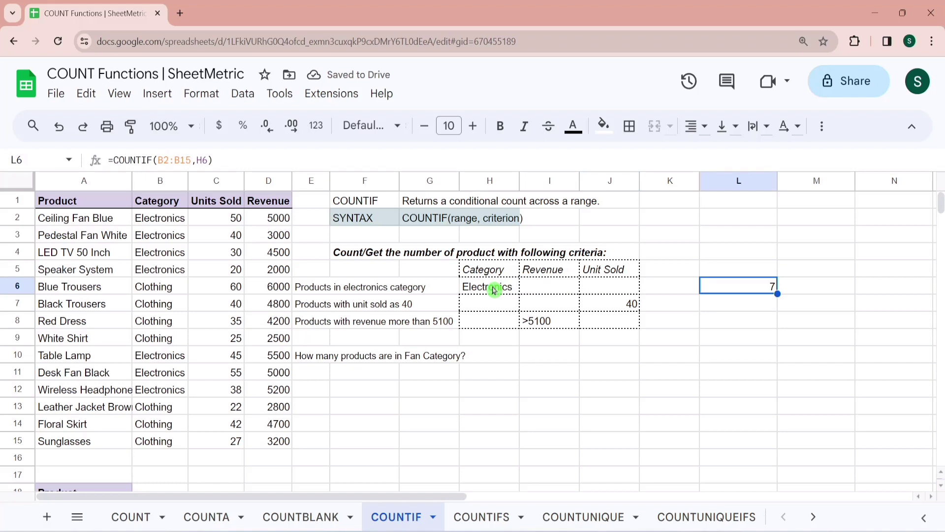
Change the L6 formula's criterion to mixed-case text so it reads =COUNTIF(B2:B15,"EleCTRONICS").
key(F2)
key(BackSpace)
key(BackSpace)
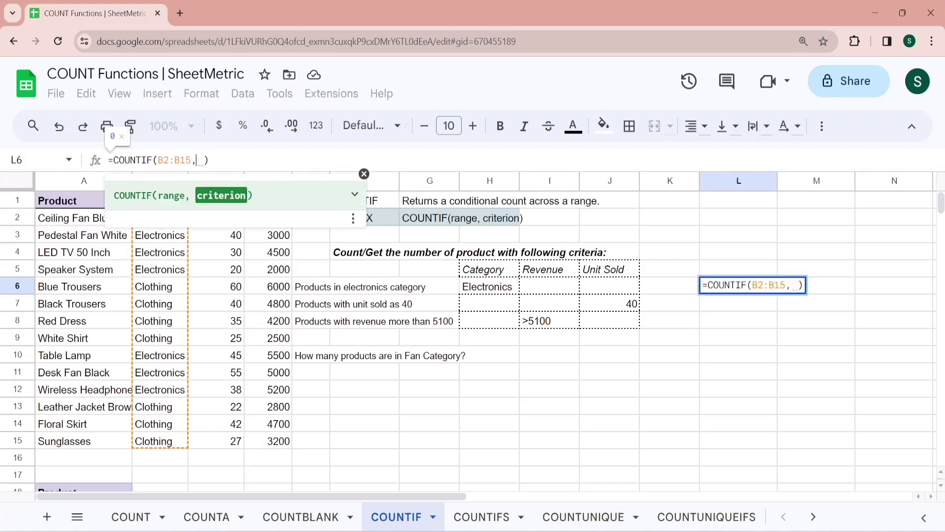
text("Elec)
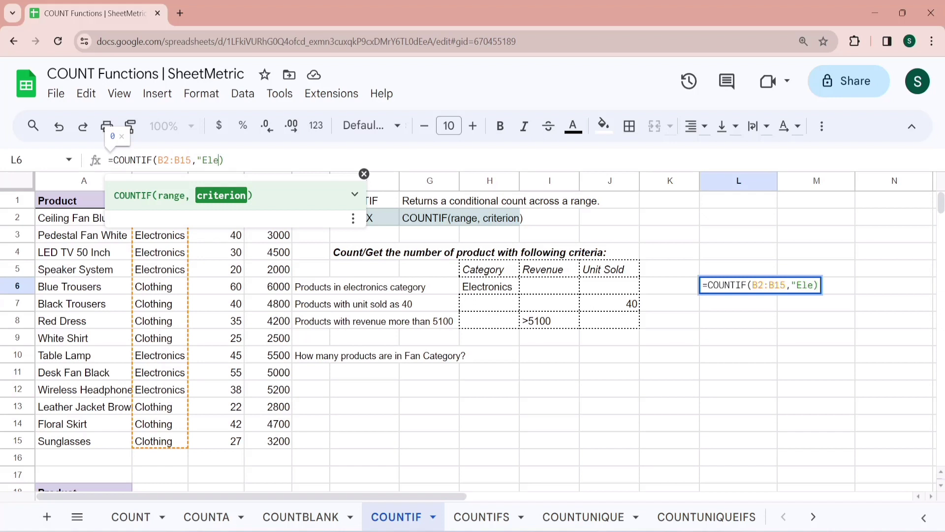
text(TRONICS)
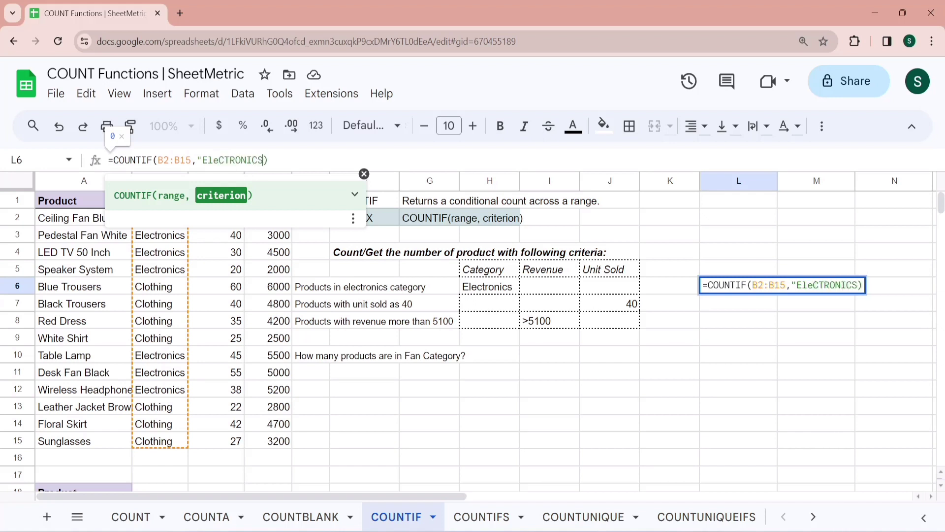
key(Return)
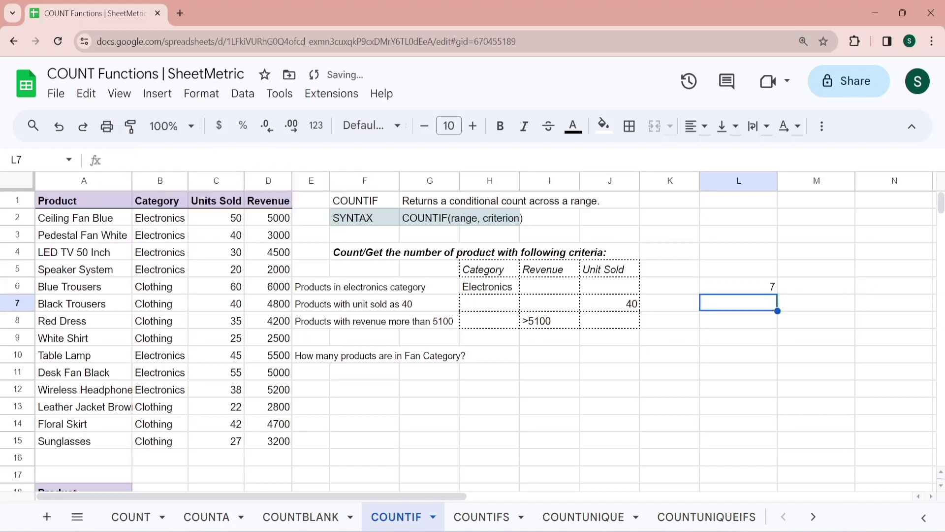
key(Up)
key(Down)
Examine the criteria row for products with 40 units sold and the formula in L6.
click(364, 303)
key(Left)
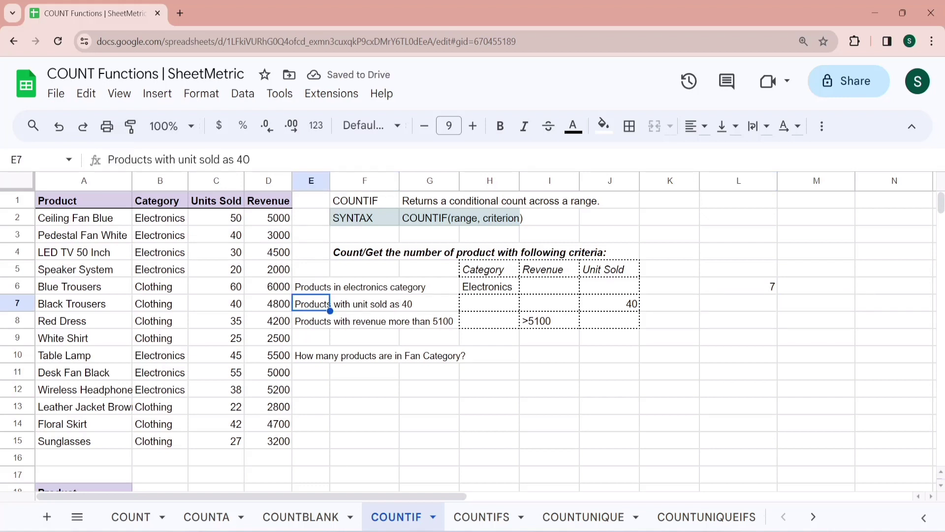
key(Right)
key(Right)
key(Left)
key(Left)
key(Up)
key(Right)
key(Right)
key(Right)
key(Right)
key(Right)
key(Right)
key(Right)
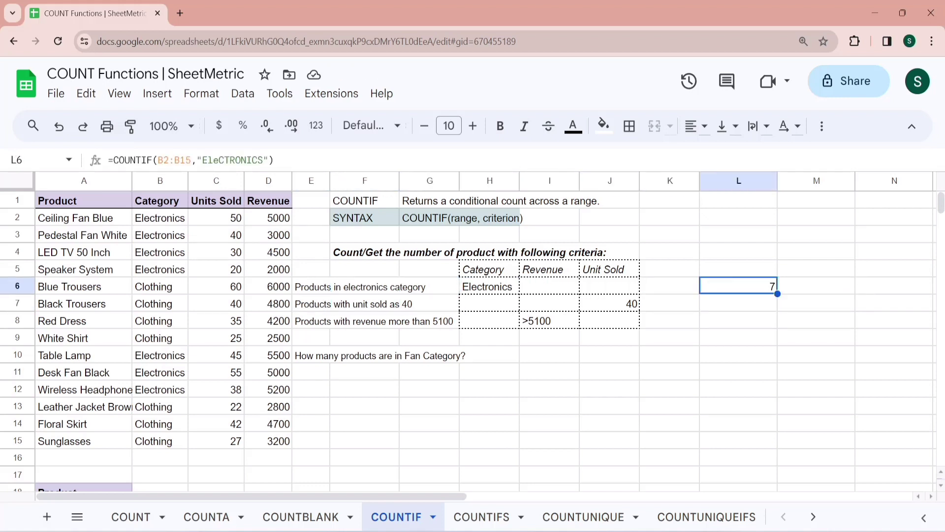
Select the Units Sold values in C2:C15 to examine the data for the second criterion.
key(Down)
text(=)
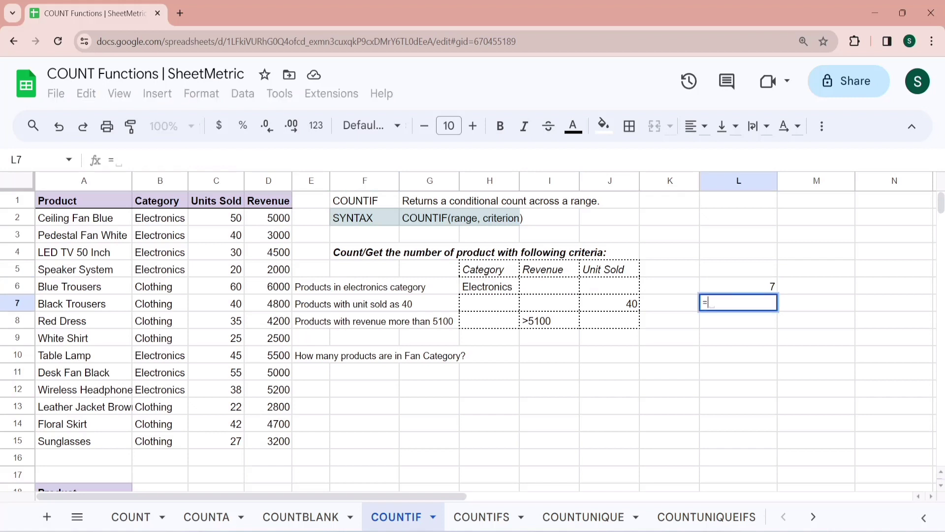
click(217, 215)
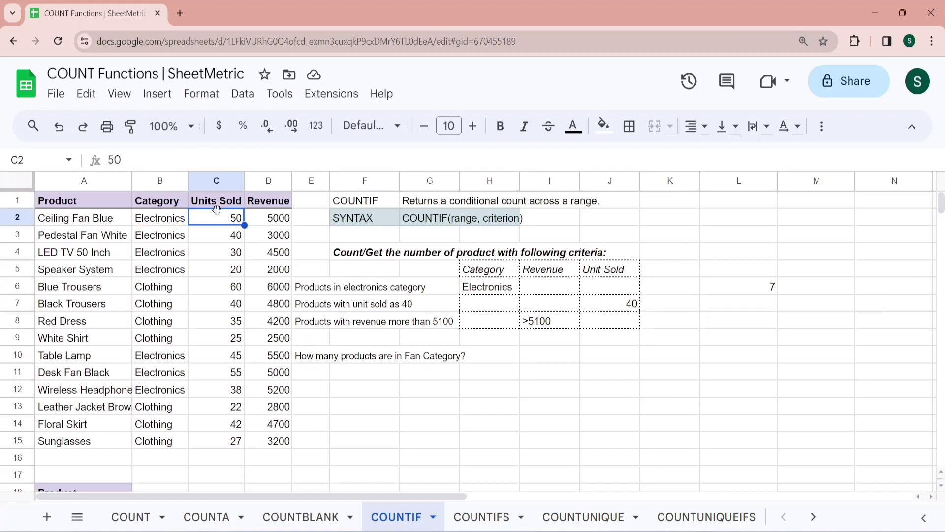
key(shift+Down)
key(shift+Down)
key(shift+Down)
key(shift+Down)
key(shift+Down)
key(shift+Down)
key(shift+Down)
key(shift+Down)
key(shift+Down)
key(shift+Down)
key(shift+Down)
key(shift+Down)
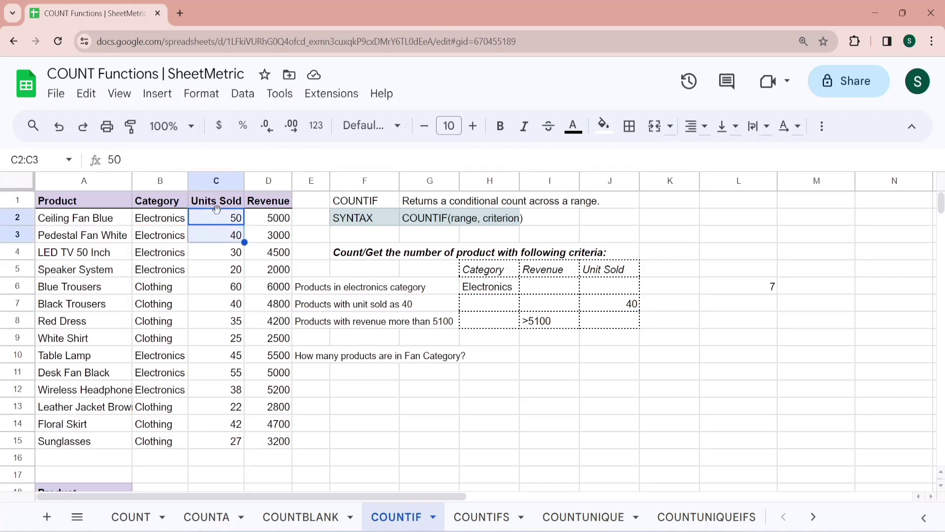
key(shift+Down)
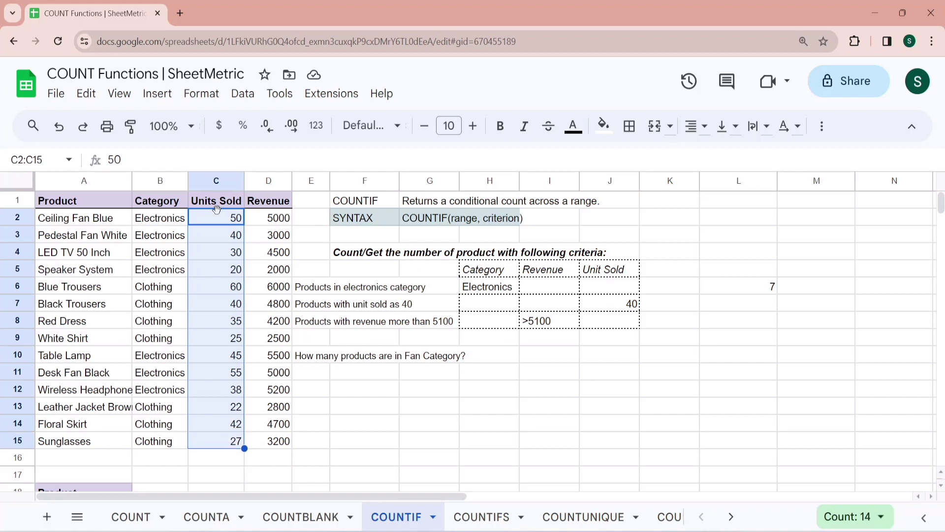
Inspect the Pedestal Fan White row as a match for the 40 units sold criterion.
click(235, 238)
key(Left)
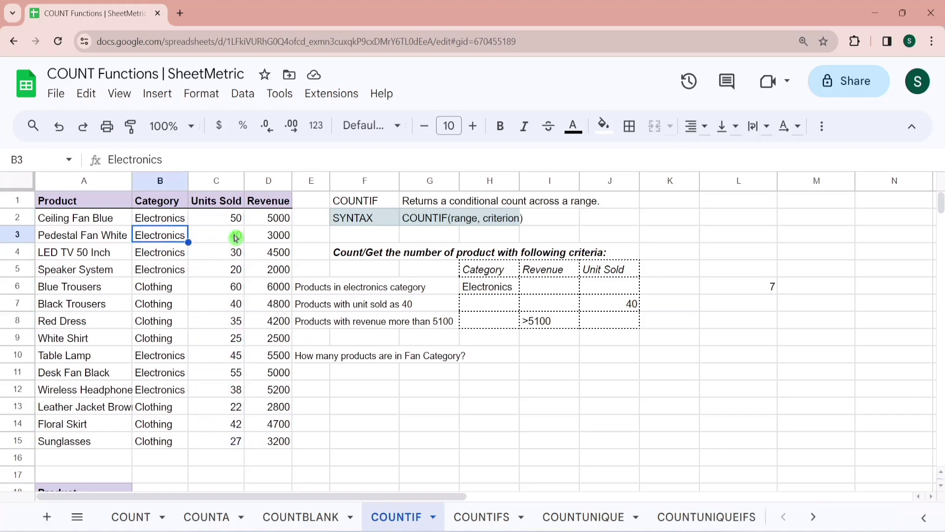
key(Left)
key(Right)
key(Right)
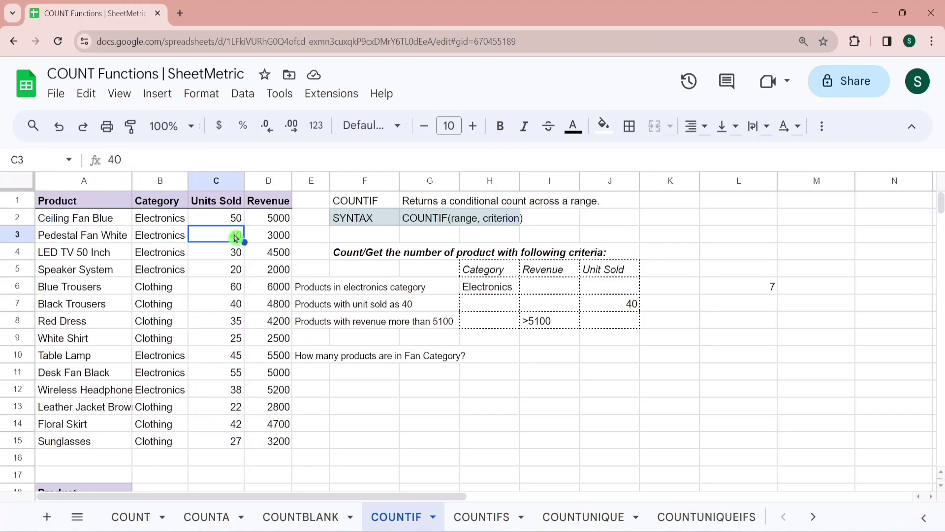
key(Left)
key(Left)
key(Right)
key(Right)
key(Right)
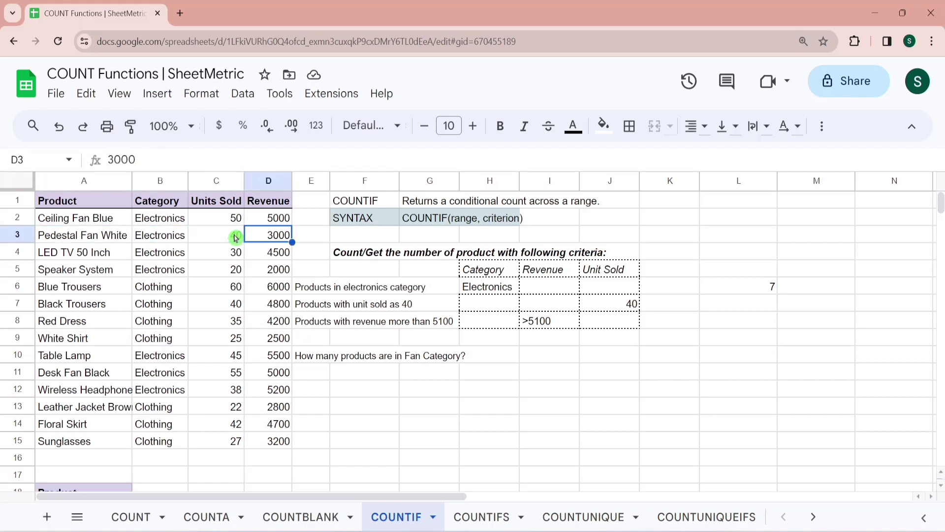
Check the Black Trousers row and the rows below it against the 40 units sold criterion.
key(Down)
key(Down)
key(Down)
key(Down)
key(Down)
key(Left)
key(Up)
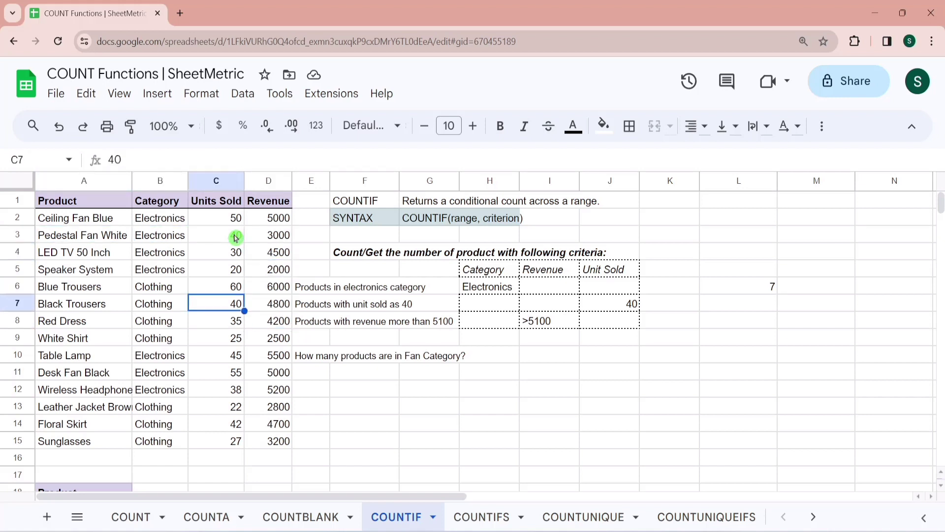
key(Left)
key(Left)
key(Down)
key(Down)
key(Down)
key(Down)
key(Down)
key(Right)
key(Right)
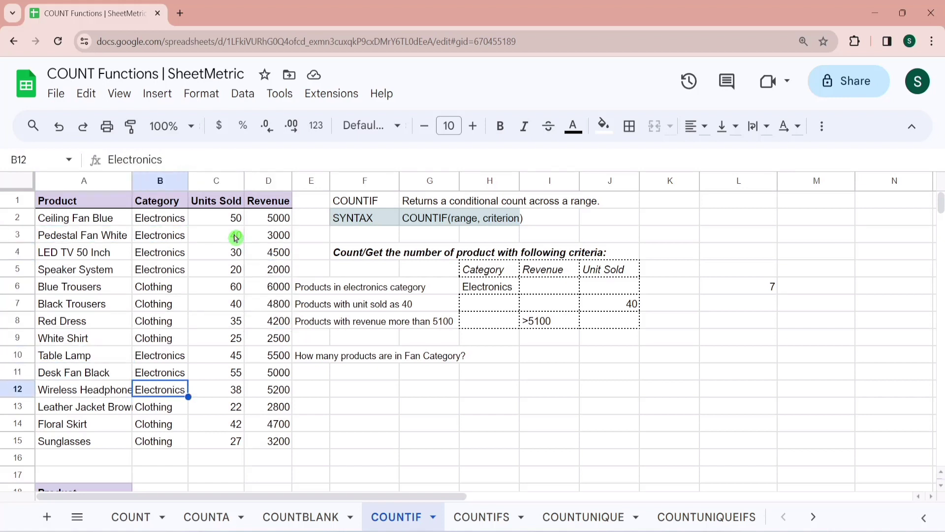
key(Down)
key(Down)
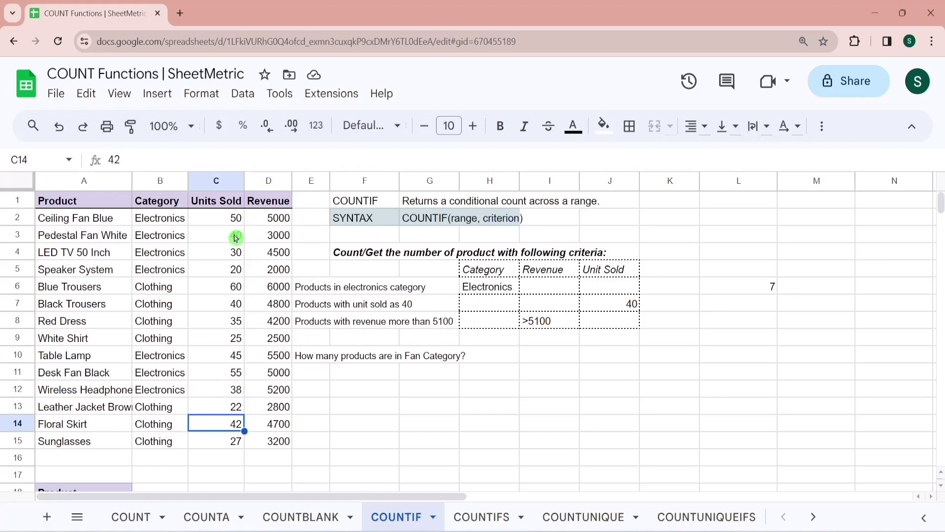
Enter =COUNTIF(C2:C15,J7) in cell L7 to count the products with 40 units sold.
click(741, 306)
text(=count)
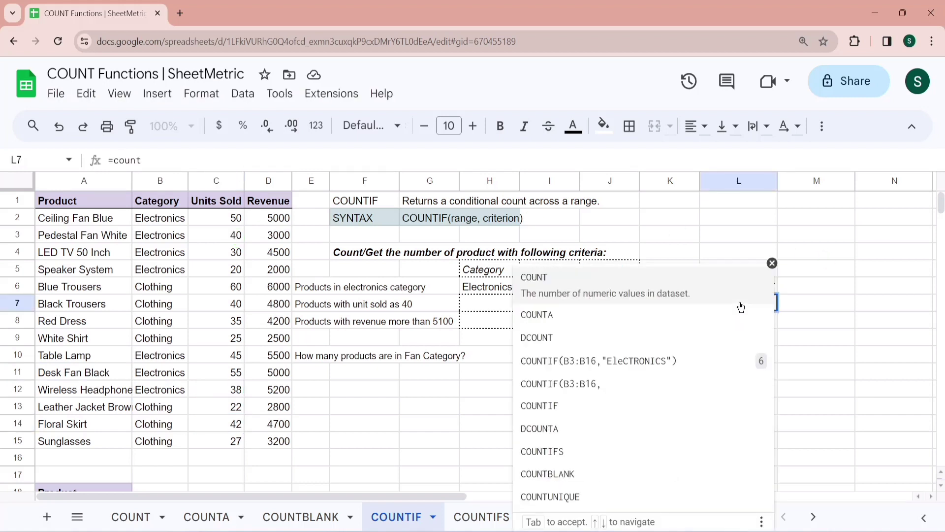
text(iF)
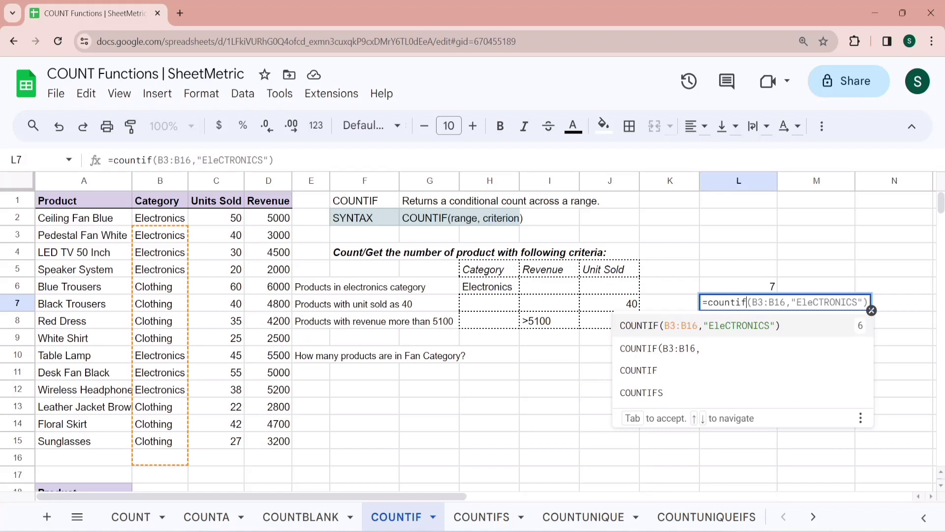
text(f)
click(652, 373)
click(239, 219)
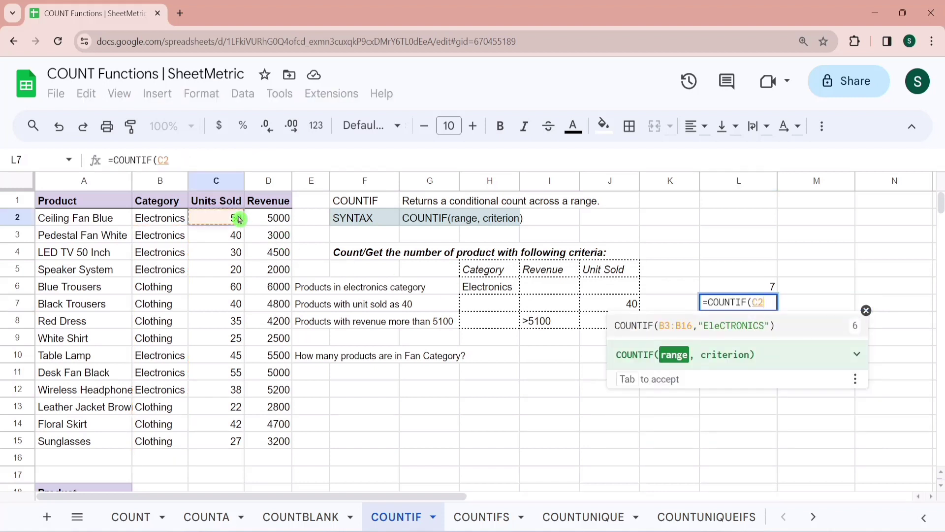
key(ctrl+shift+Down)
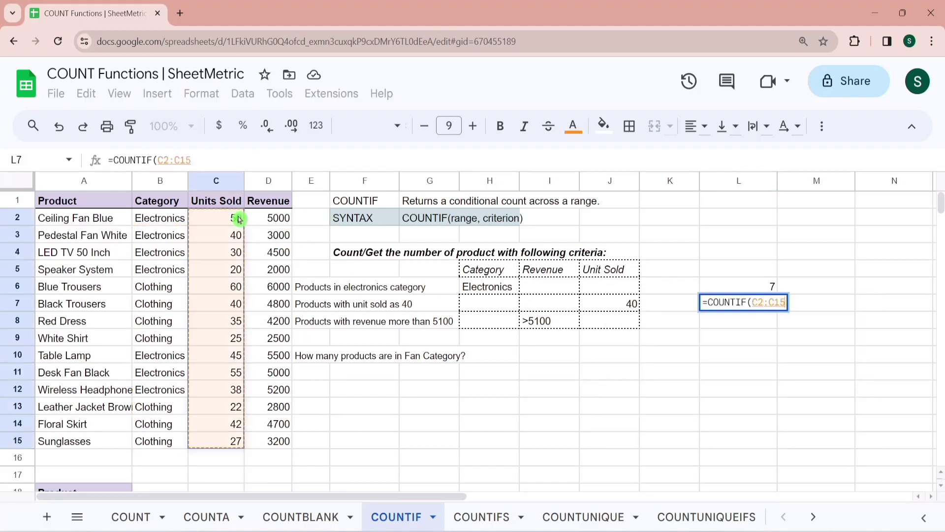
text(,)
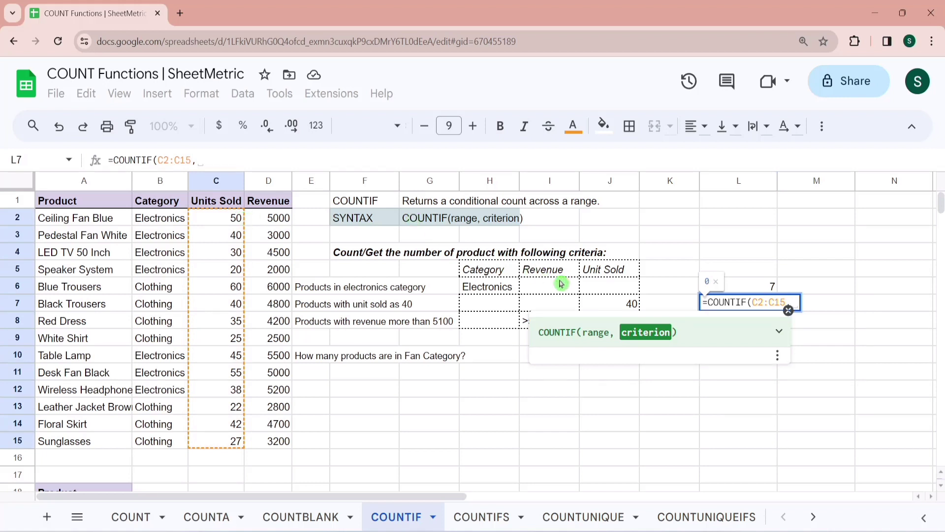
click(627, 304)
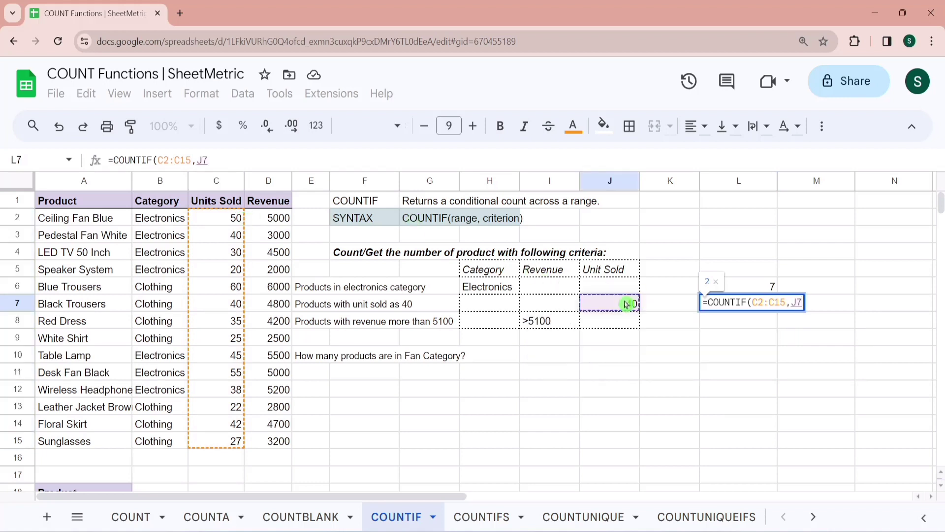
text())
key(Return)
key(Up)
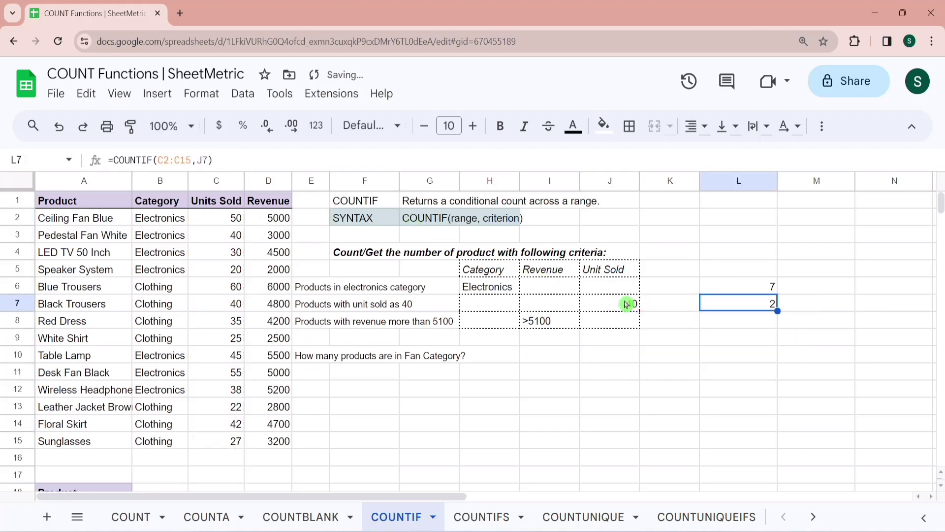
Replace the J7 reference in the L7 formula with the number 40 as the criterion.
key(Return)
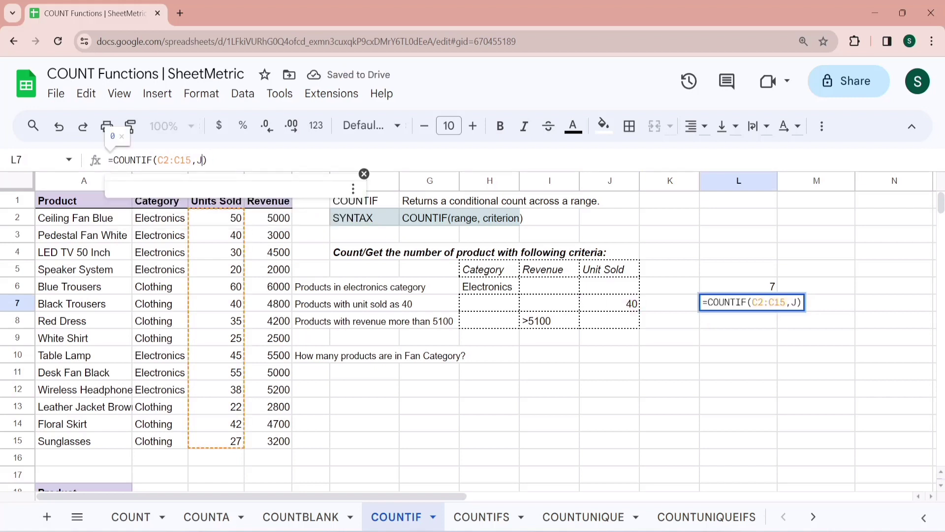
key(Left)
key(BackSpace)
key(BackSpace)
text(40)
key(Return)
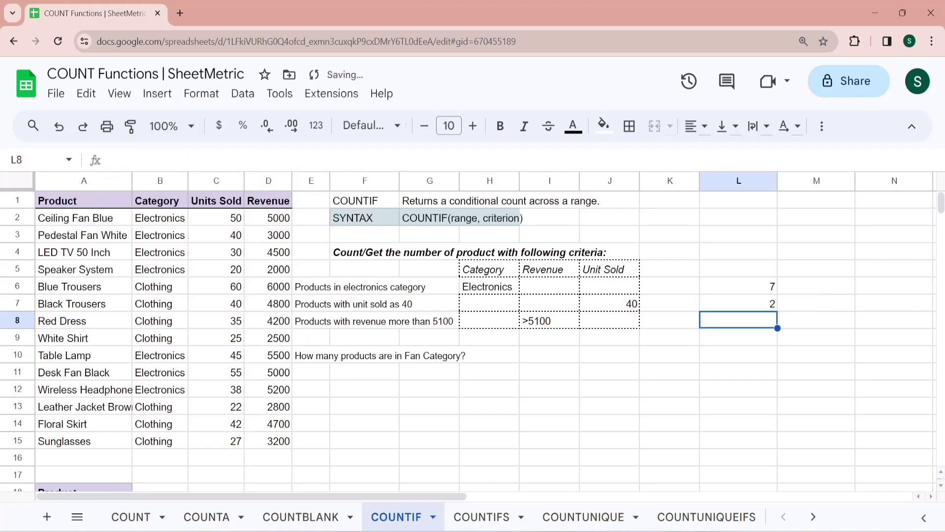
key(Up)
key(Down)
key(Left)
key(Right)
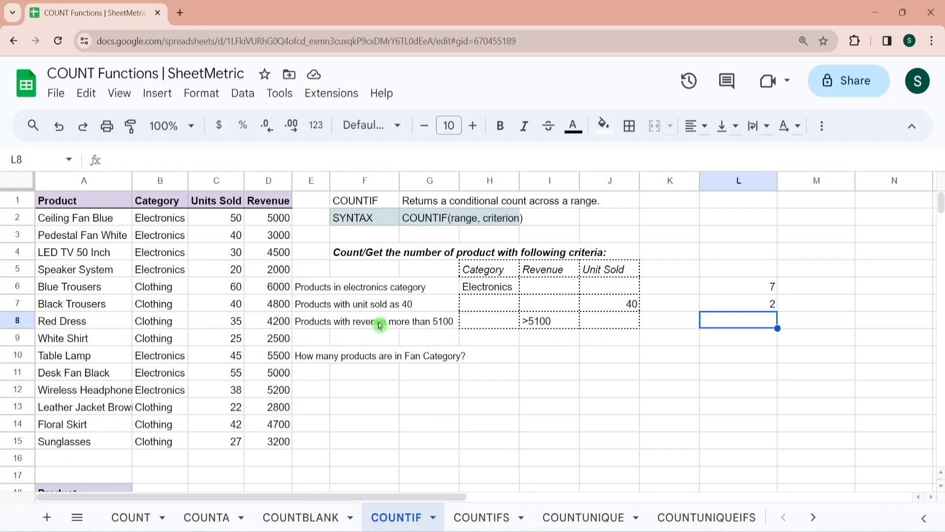
Examine the Revenue values in D2:D15 and select cells D10 and D12, which exceed 5100.
click(285, 225)
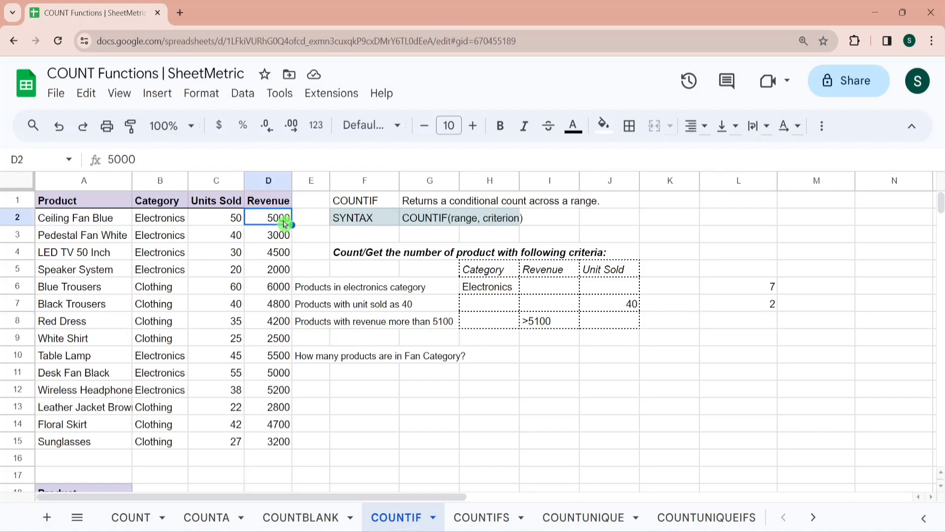
key(ctrl+shift+Down)
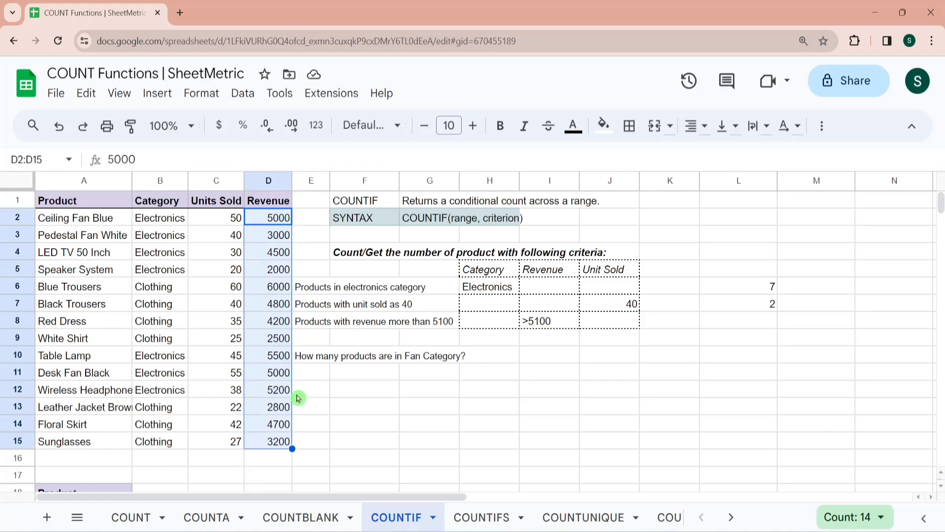
click(279, 352)
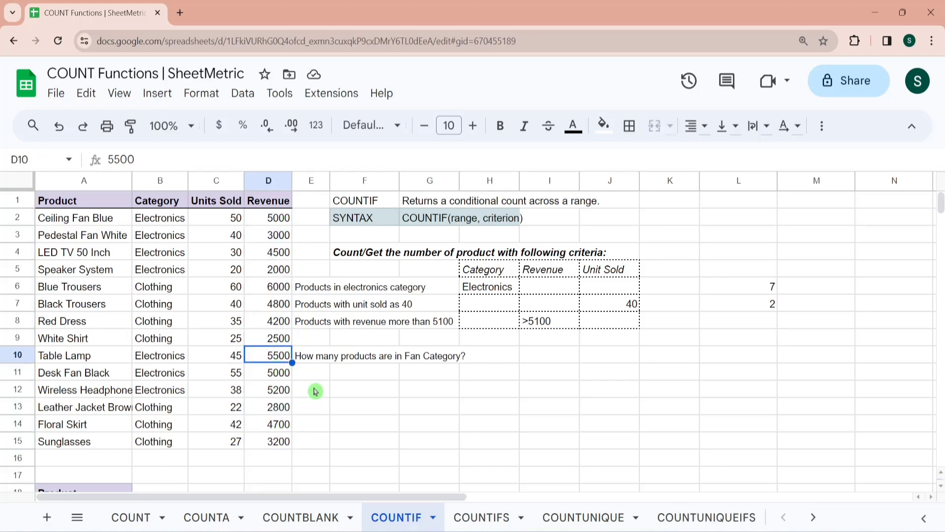
click(286, 393)
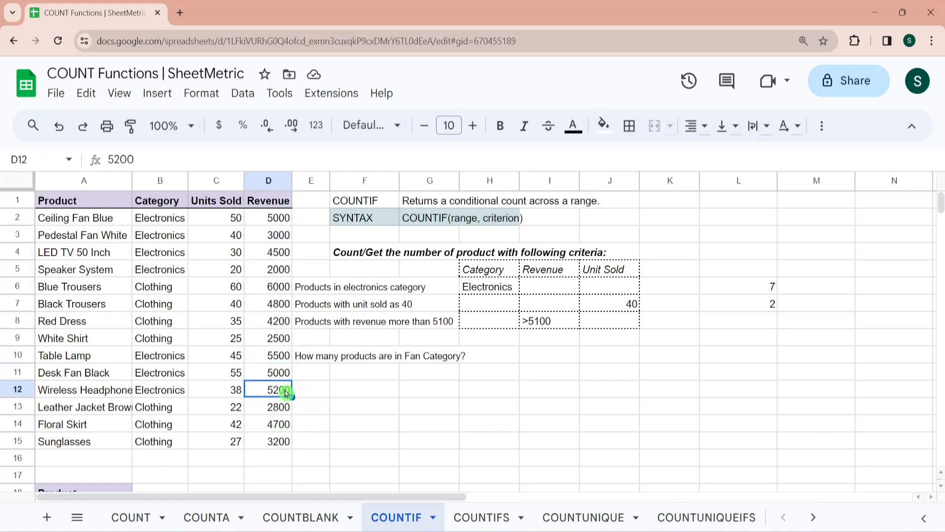
Examine the Blue Trousers, Table Lamp and Wireless Headphone rows against the revenue criterion of more than 5100.
key(Up)
key(Up)
key(Up)
key(Up)
key(Up)
key(Up)
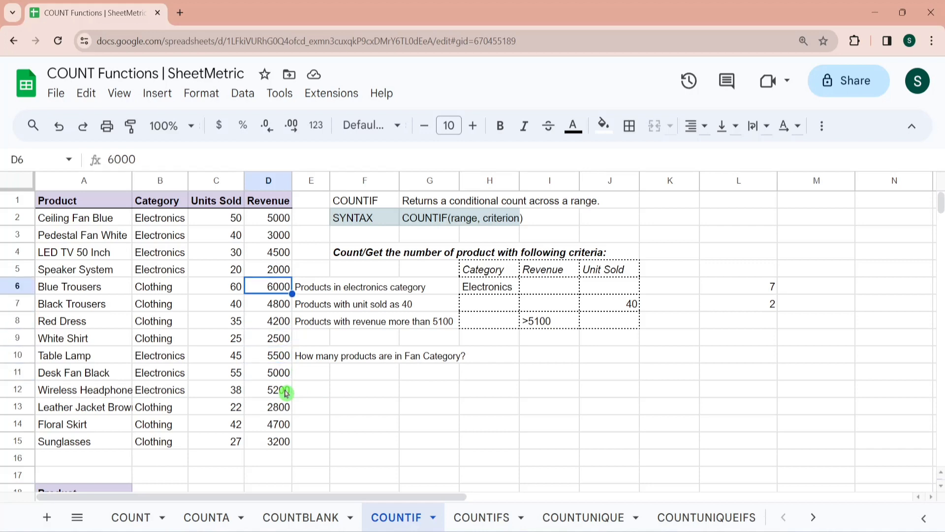
key(Left)
key(Left)
key(Left)
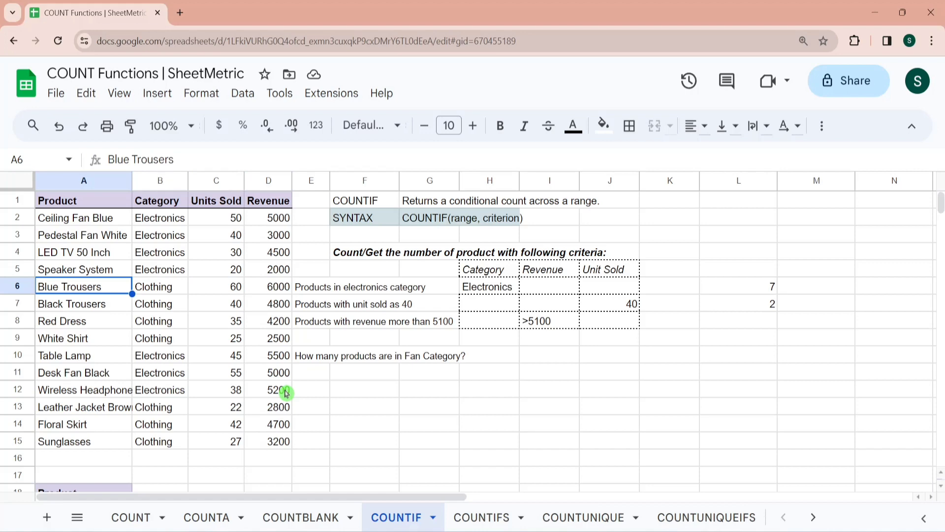
key(Down)
key(Down)
key(Down)
key(Down)
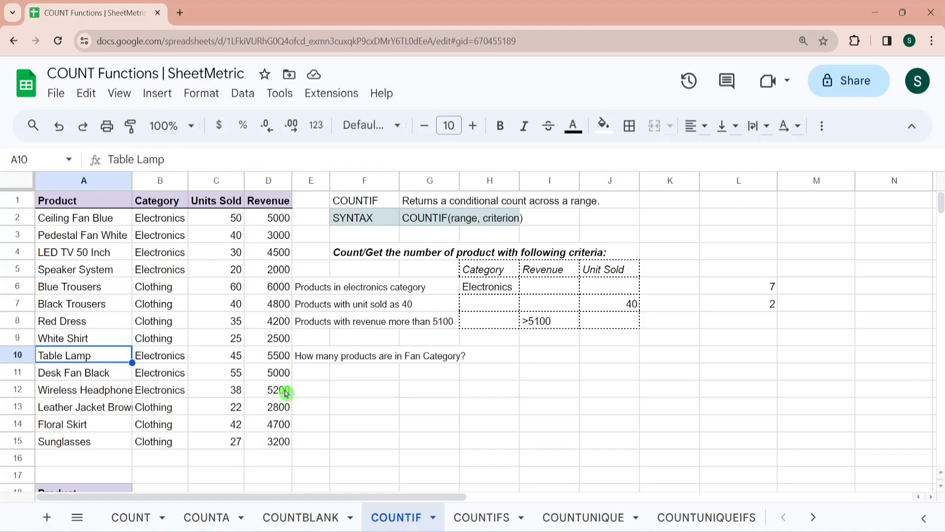
key(Down)
key(Down)
Start a COUNTIF formula in cell L8 with the Revenue values D2:D15 as its range.
key(Right)
key(Right)
key(Right)
key(Right)
key(Right)
key(Right)
key(Right)
key(Right)
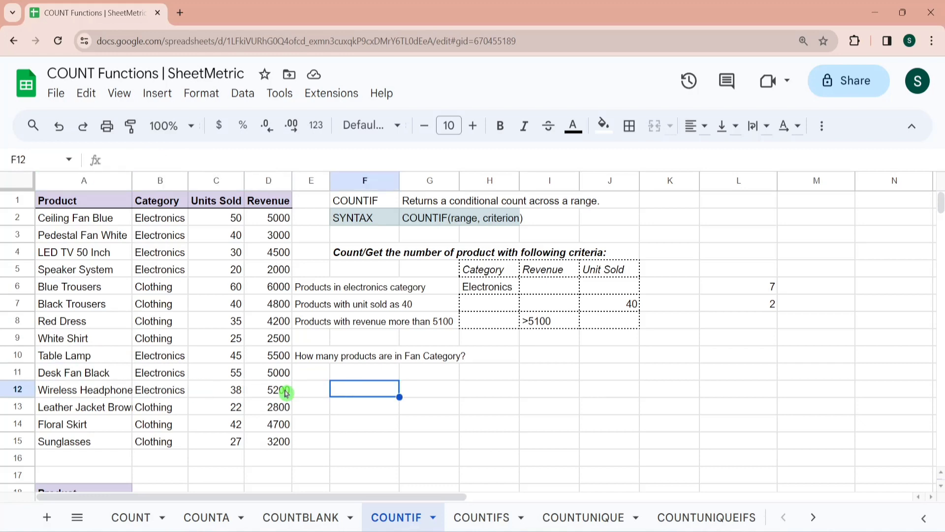
key(Right)
key(Right)
key(Right)
key(Up)
key(Up)
key(Up)
key(Up)
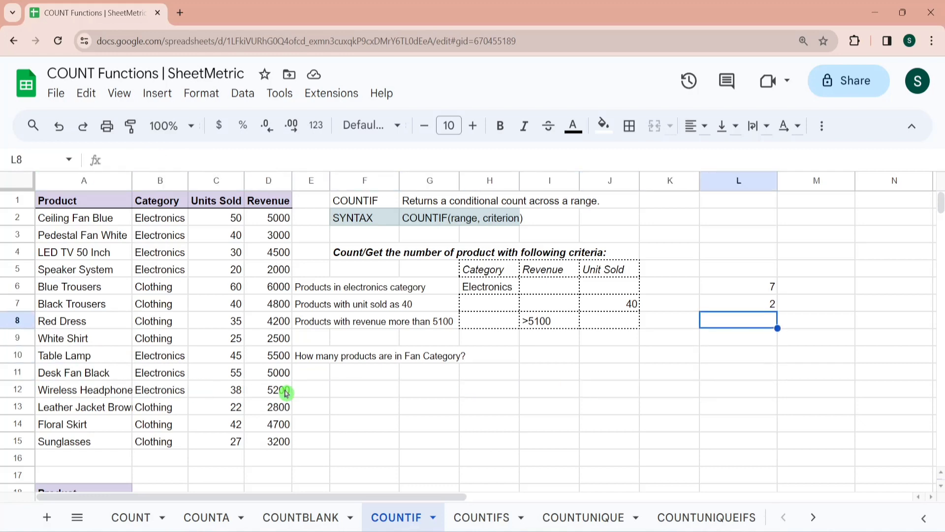
text(=countif)
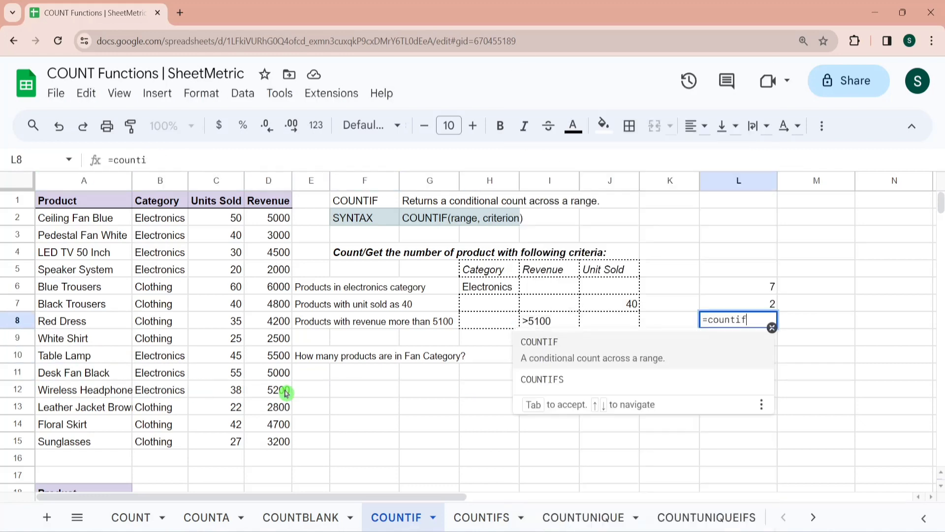
click(558, 358)
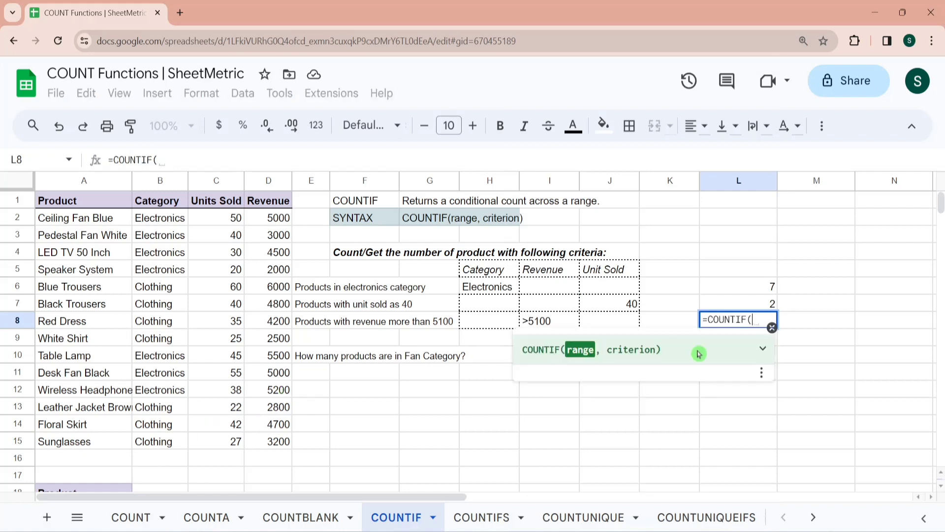
click(279, 218)
key(ctrl+shift+Down)
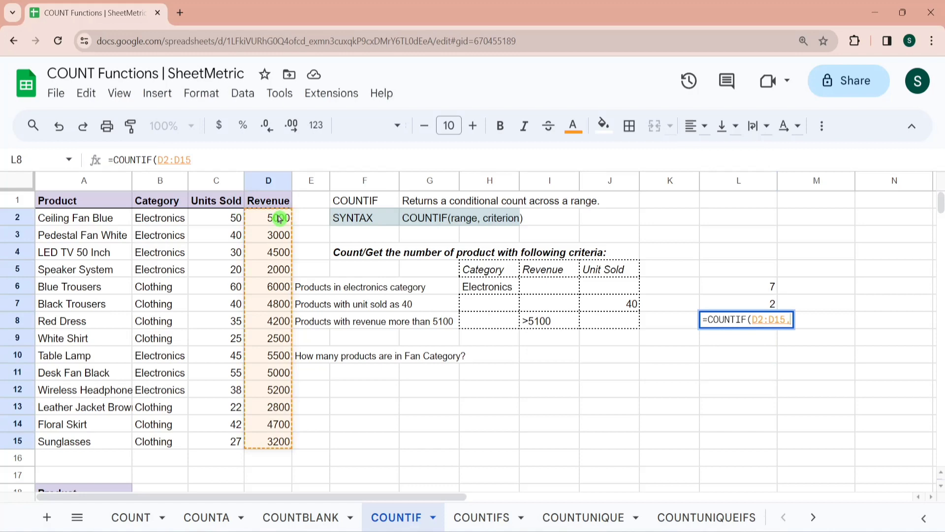
Complete the L8 formula as =COUNTIF(D2:D15,">5100") to count the products with revenue above 5100.
text(,)
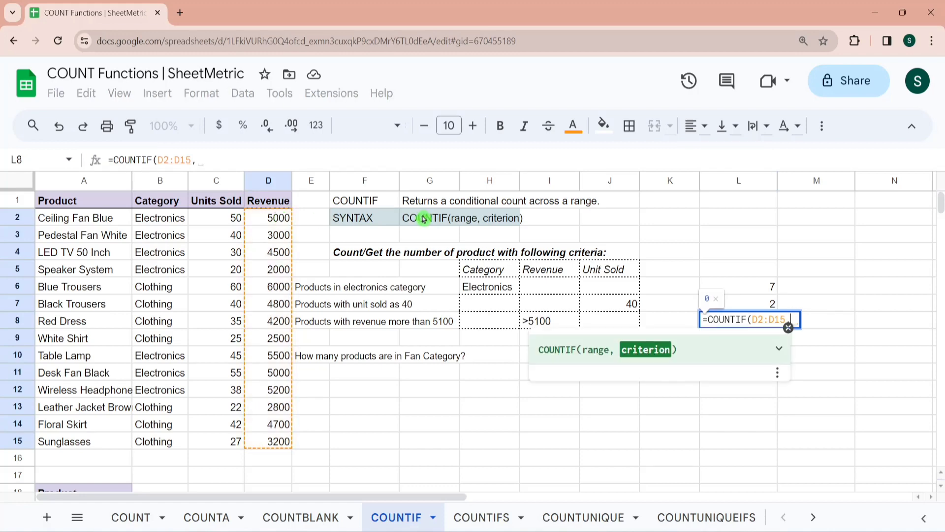
text(")
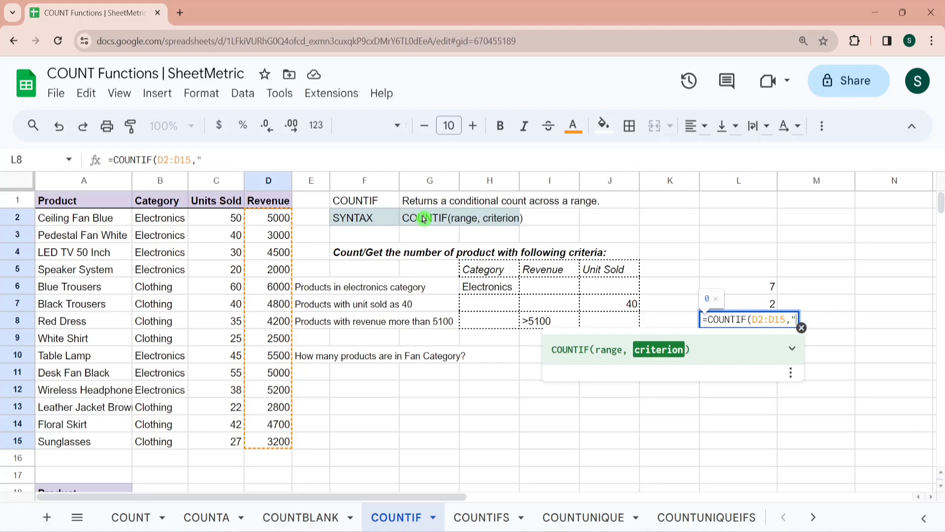
text(>52)
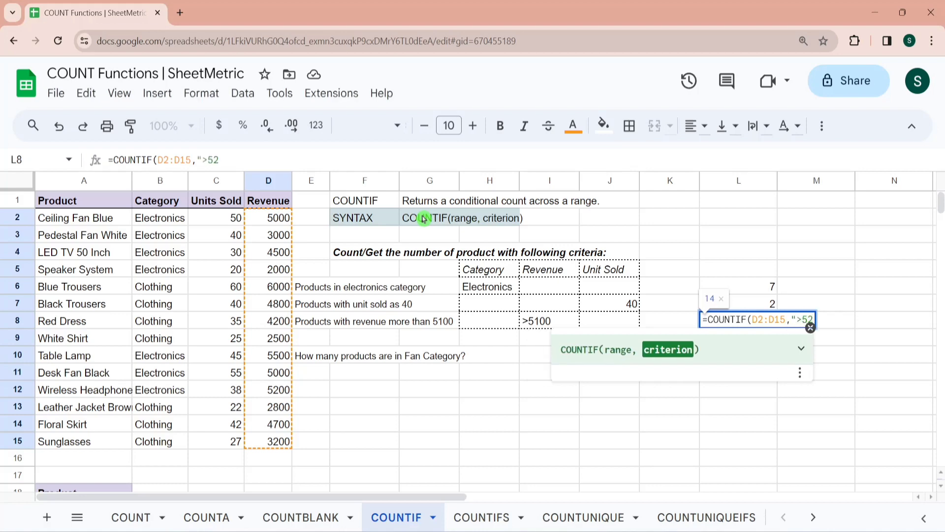
key(BackSpace)
text(100)
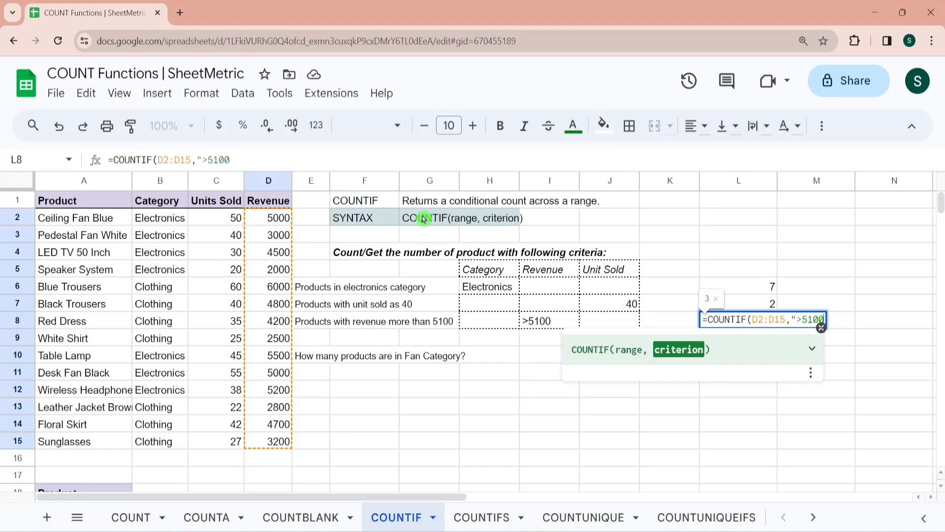
text(")
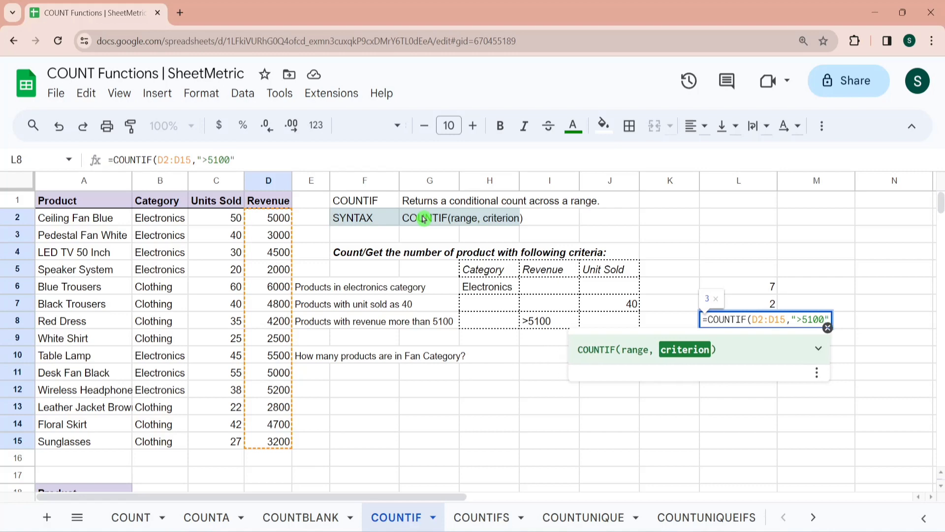
text())
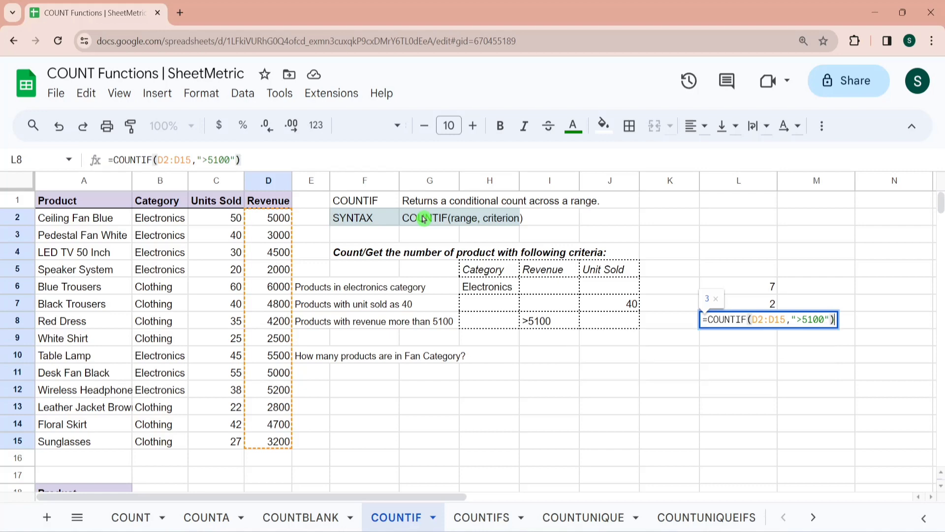
key(Return)
key(Up)
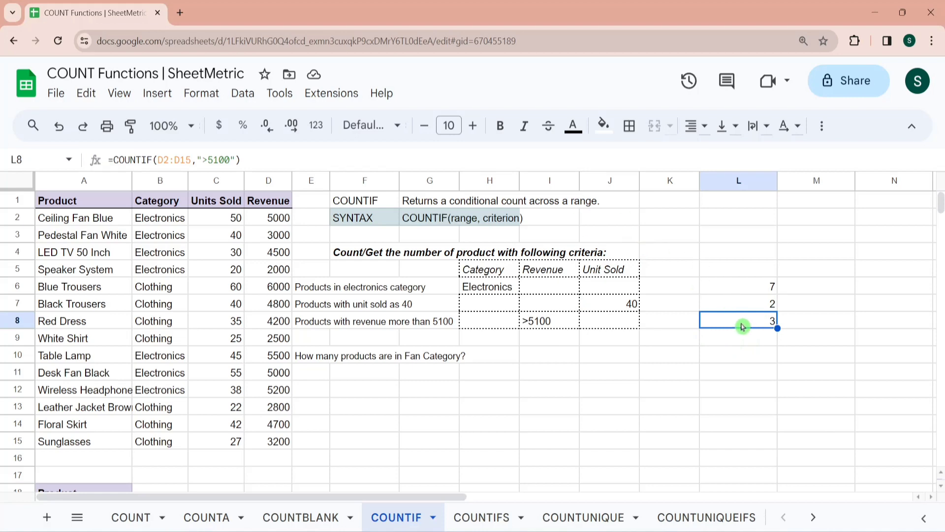
Replace the ">5100" criterion in the L8 formula with a reference to cell I8, and select that criterion cell.
double_click(743, 326)
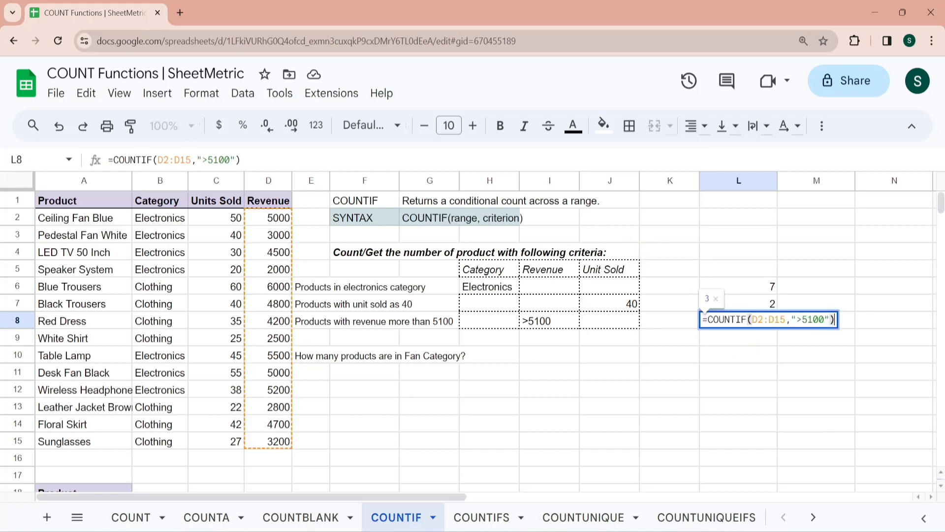
key(BackSpace)
key(BackSpace)
key(BackSpace)
key(BackSpace)
key(BackSpace)
key(BackSpace)
key(BackSpace)
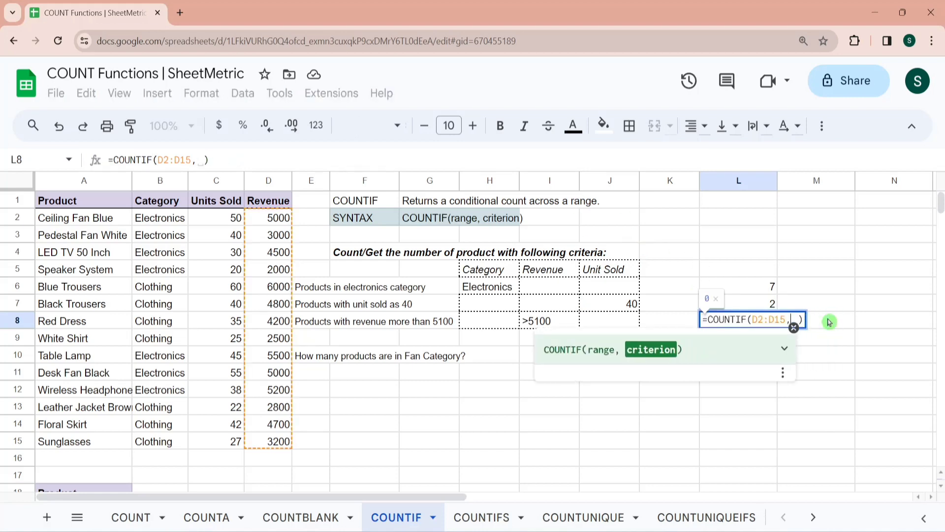
click(556, 325)
key(Return)
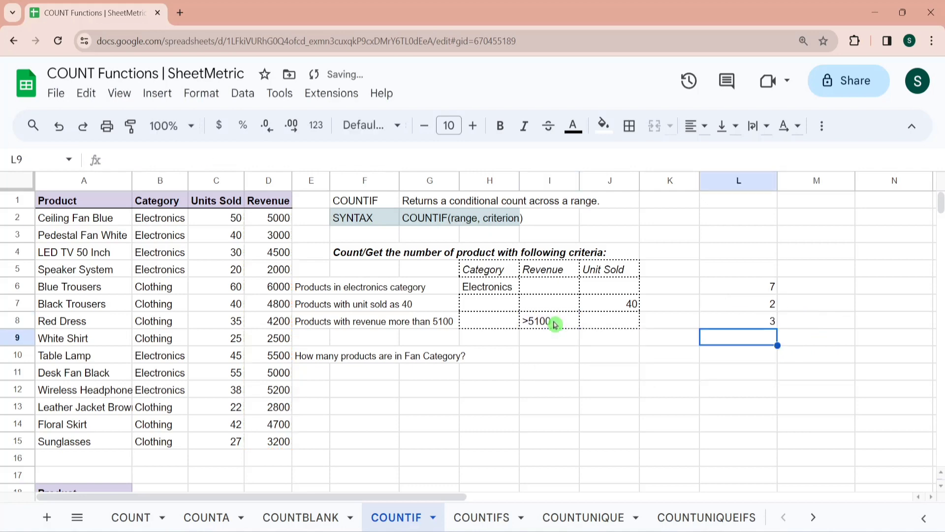
key(Up)
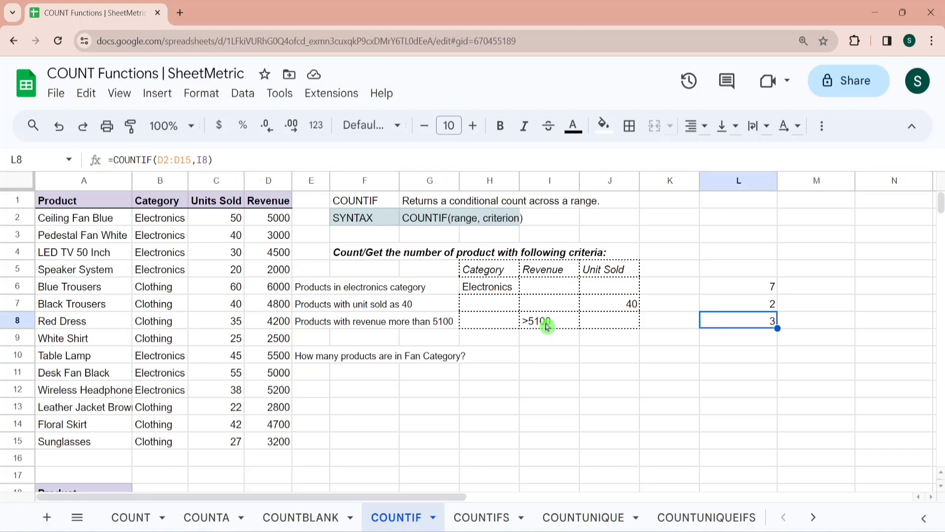
click(556, 349)
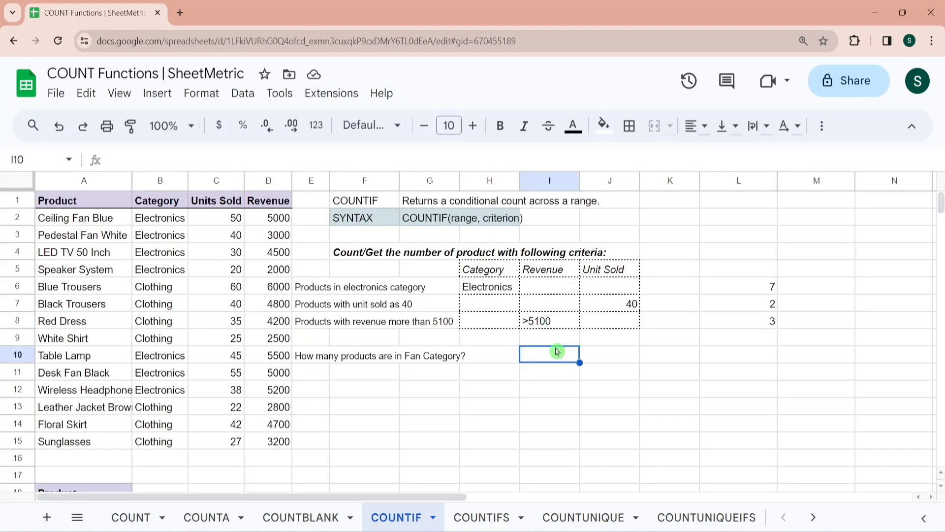
key(Up)
key(Up)
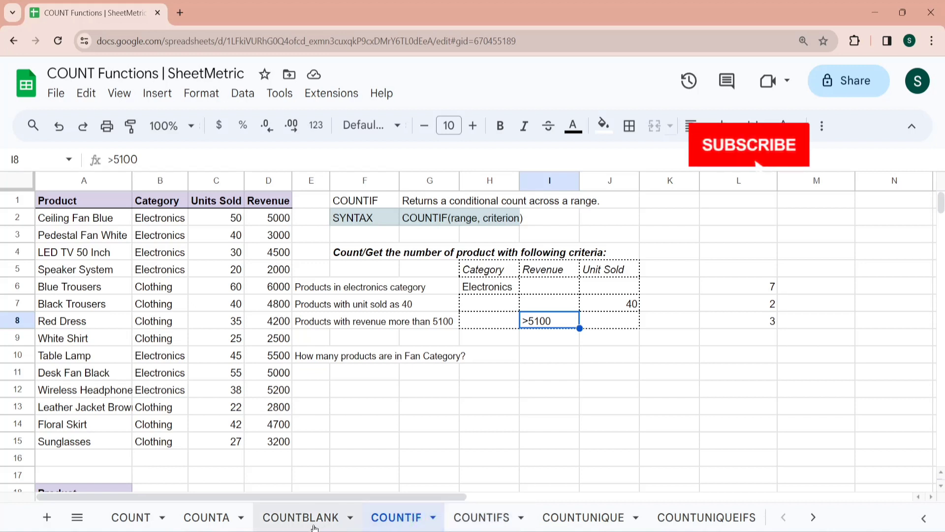
Open the COUNTIFS sheet and start a COUNTIFS formula in F10 to examine the function's criteria_range1 and criterion1 arguments.
click(481, 516)
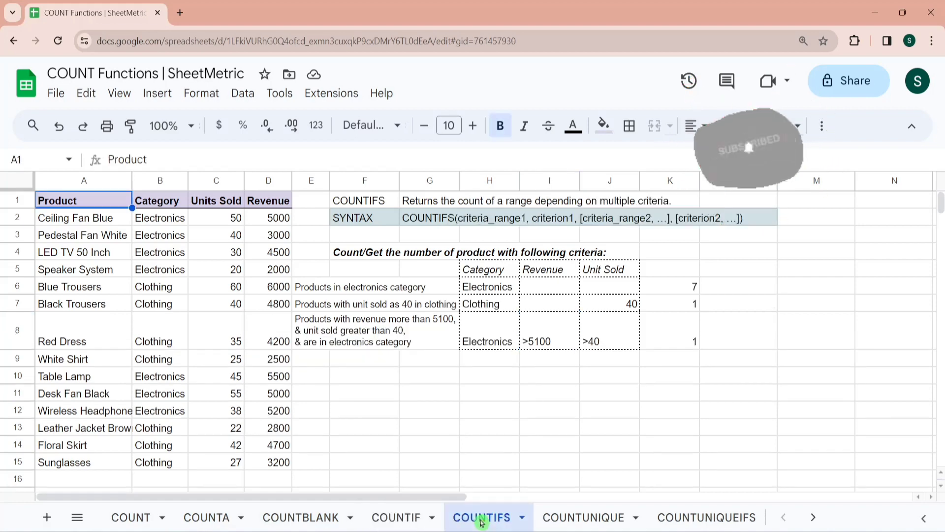
click(376, 383)
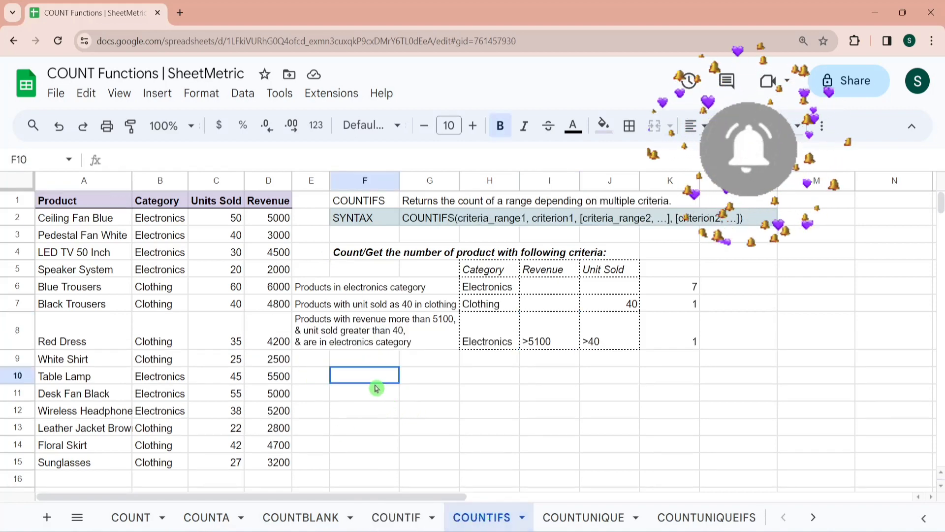
text(=count)
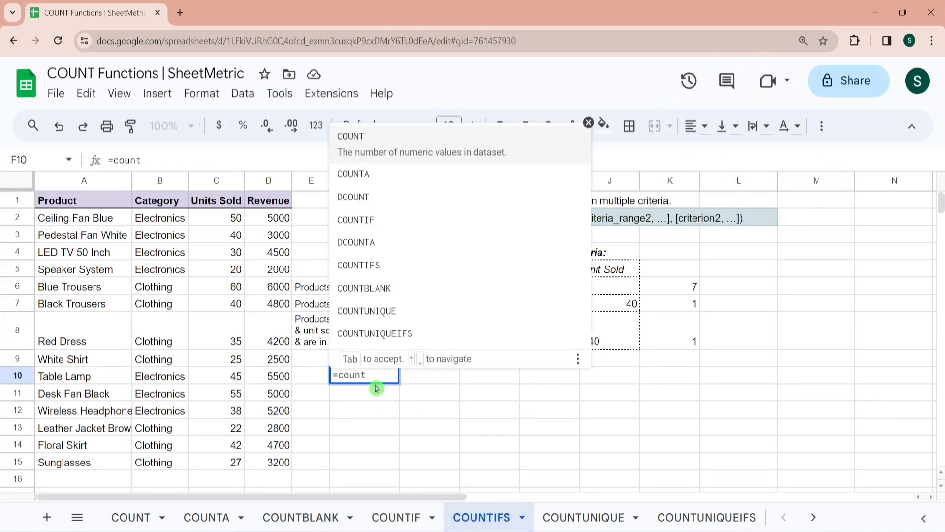
text(ifs)
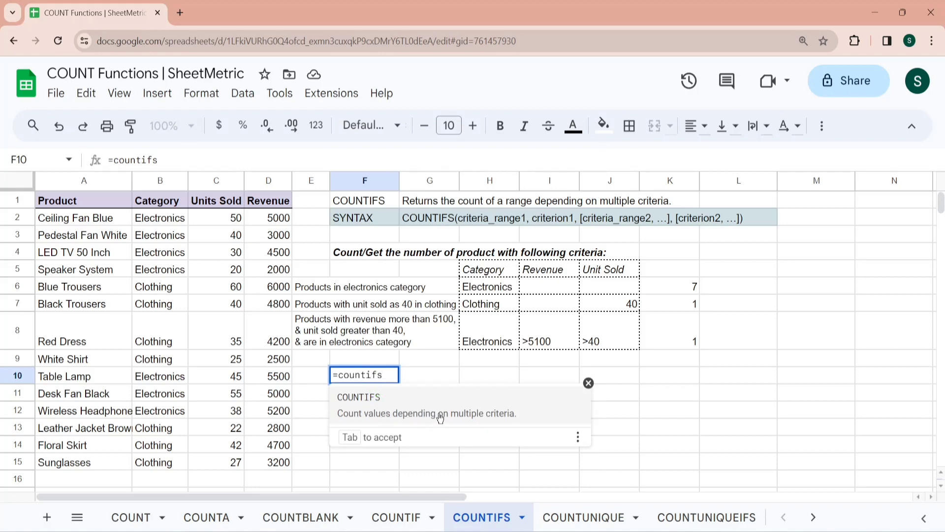
key(Tab)
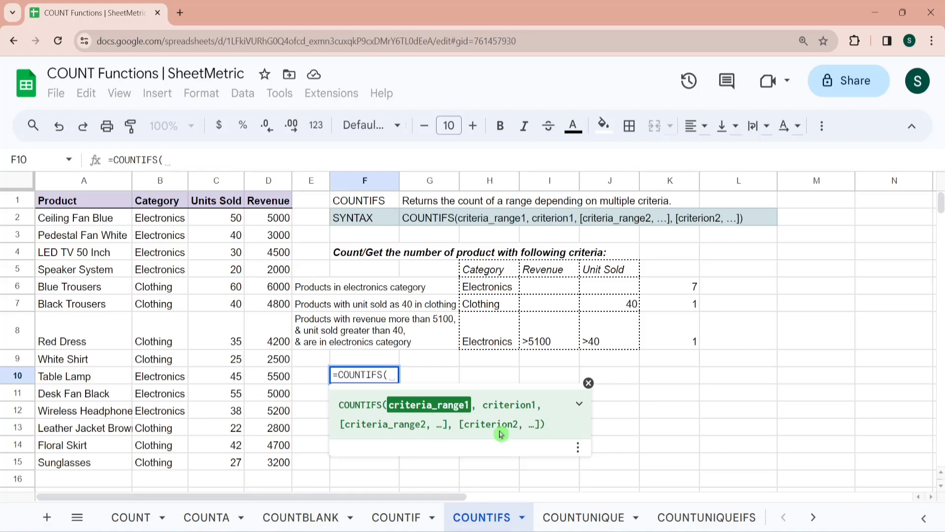
drag(536, 405, 388, 405)
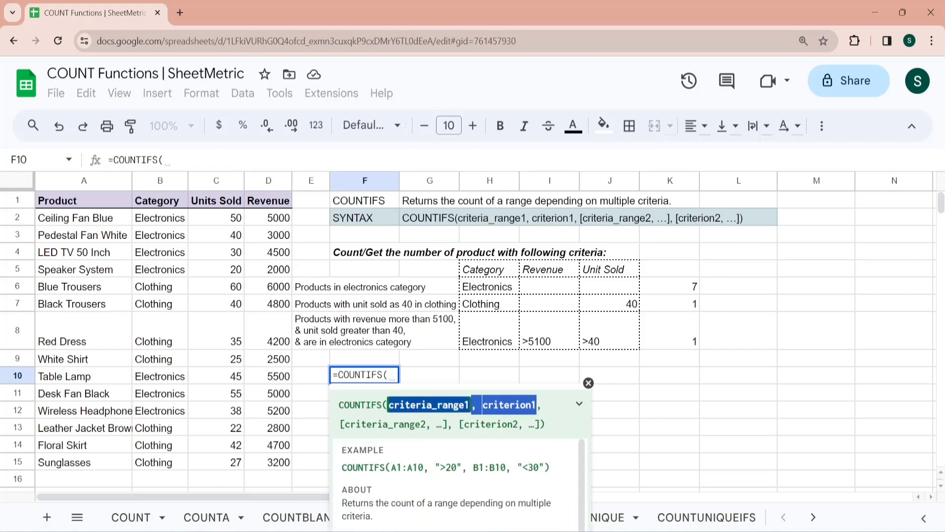
click(588, 382)
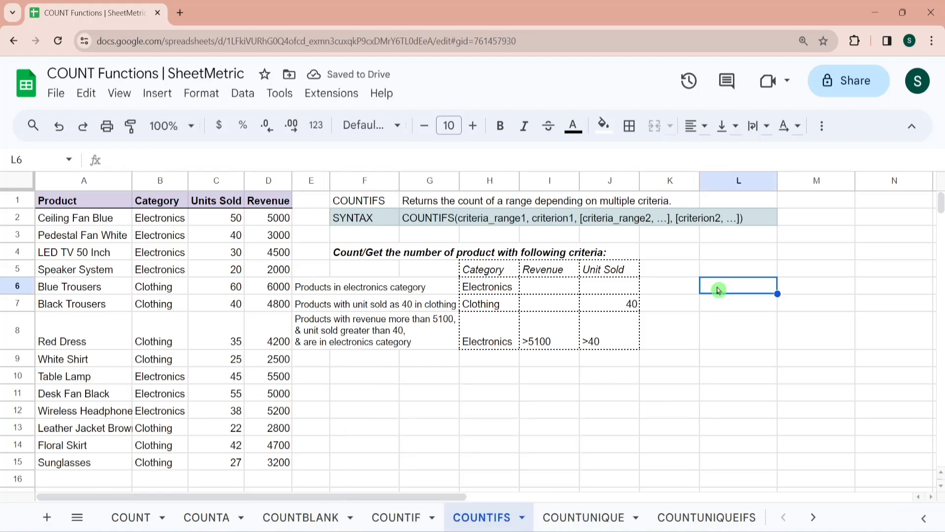
Examine row 6 of the criteria table, for products in the Electronics category, from its description across to L6.
key(Left)
key(Left)
key(Left)
key(Left)
key(Left)
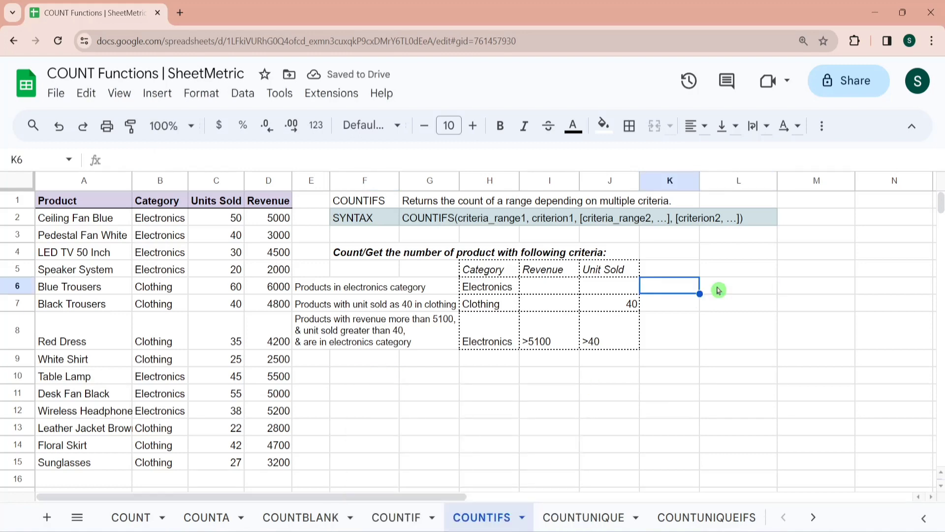
key(Right)
key(Right)
key(Right)
key(Right)
key(Right)
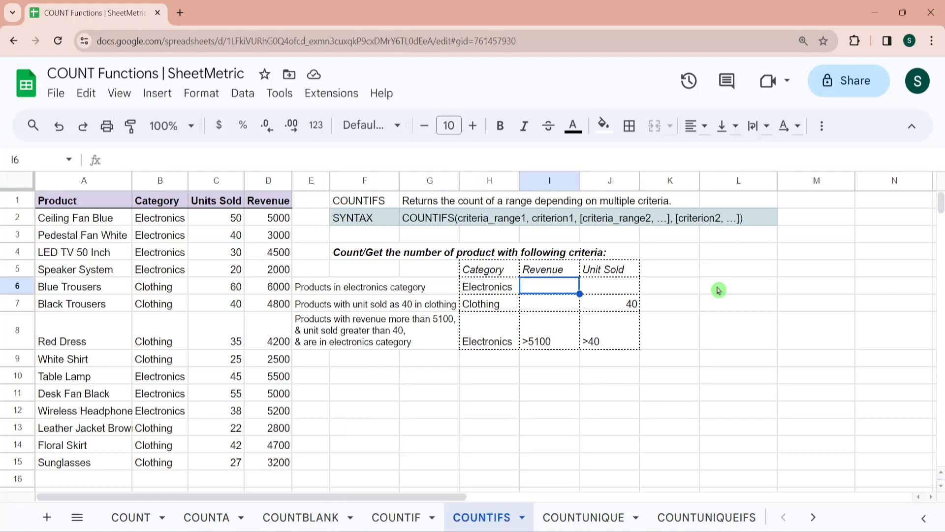
key(Left)
key(Left)
key(Left)
key(Left)
key(Left)
key(Left)
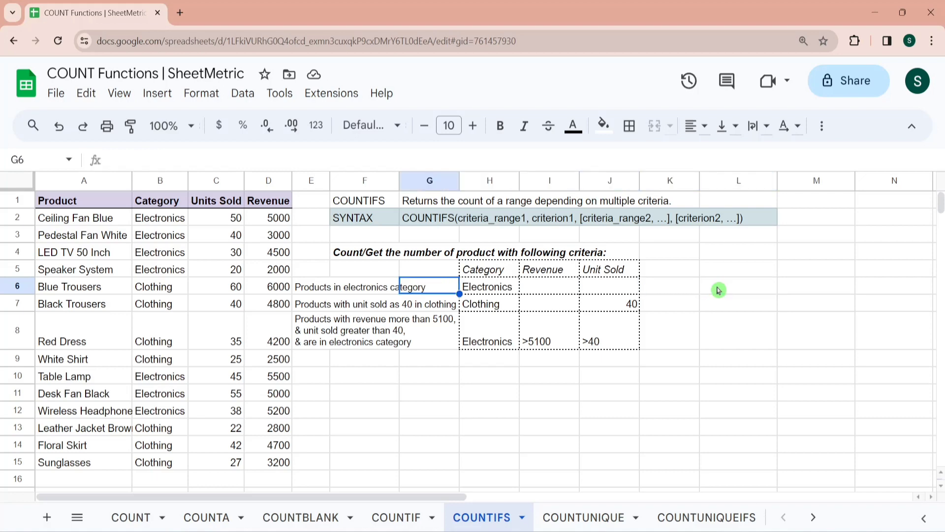
key(Right)
key(Right)
key(Right)
key(Right)
key(Right)
key(Right)
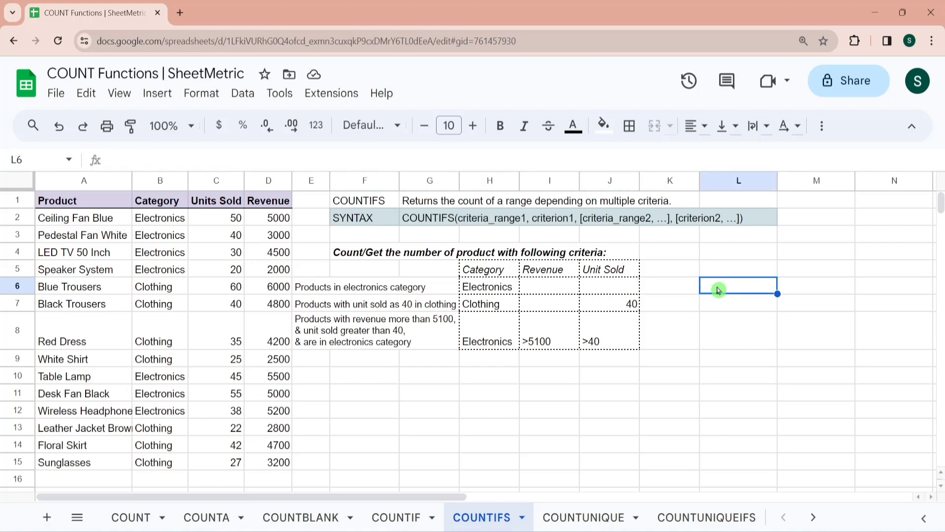
Enter =COUNTIFS(B2:B15,H6) in L6 to count the products in the Electronics category.
text(=coun)
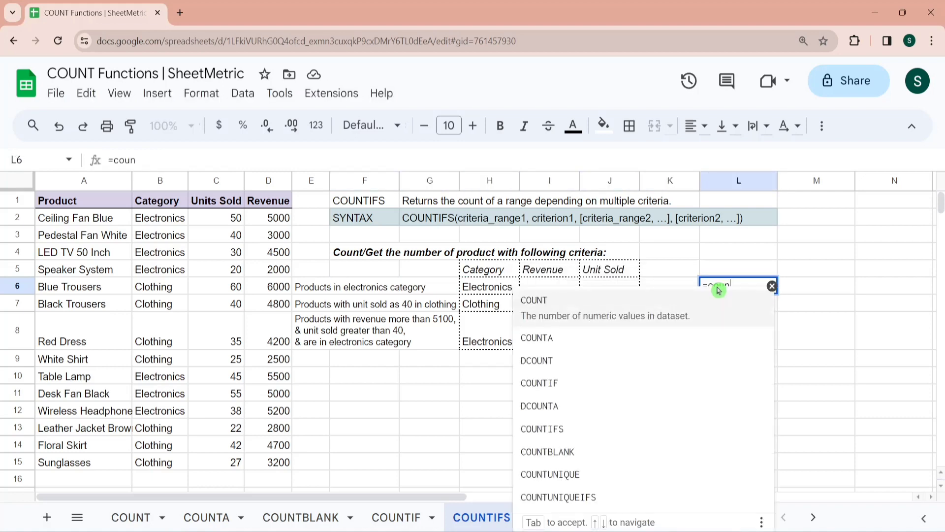
text(tifs)
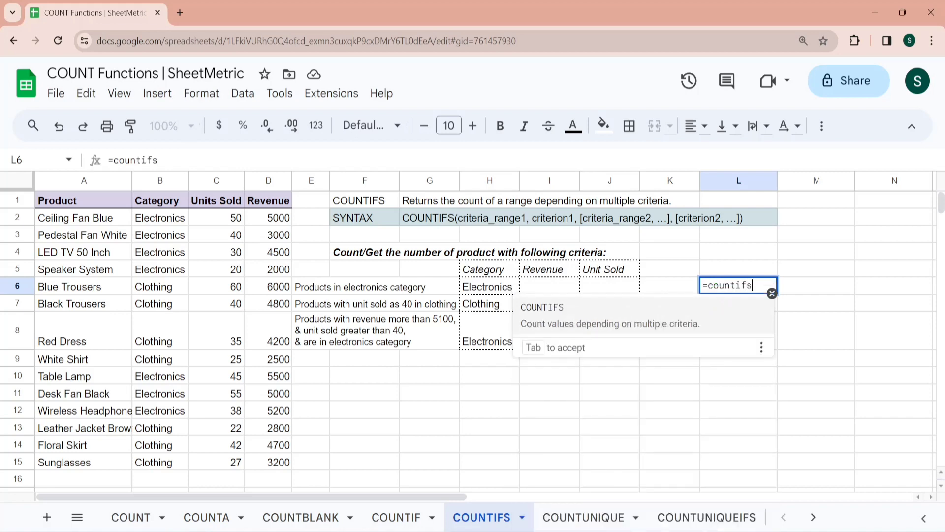
click(587, 325)
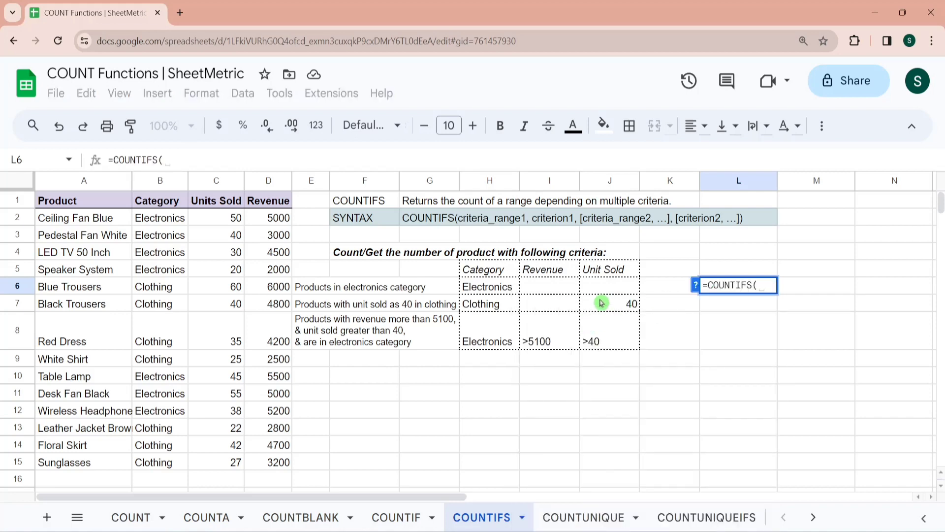
click(695, 285)
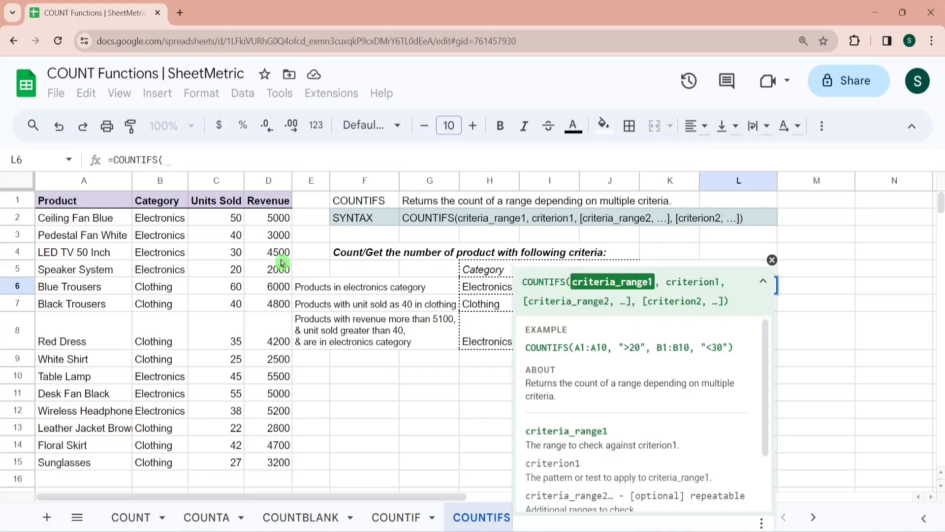
click(173, 221)
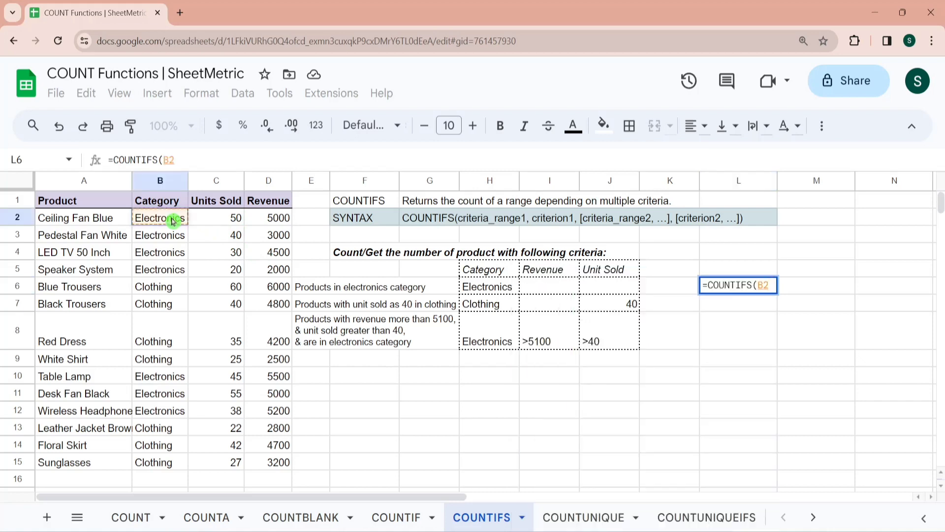
key(ctrl+shift+Down)
text(,)
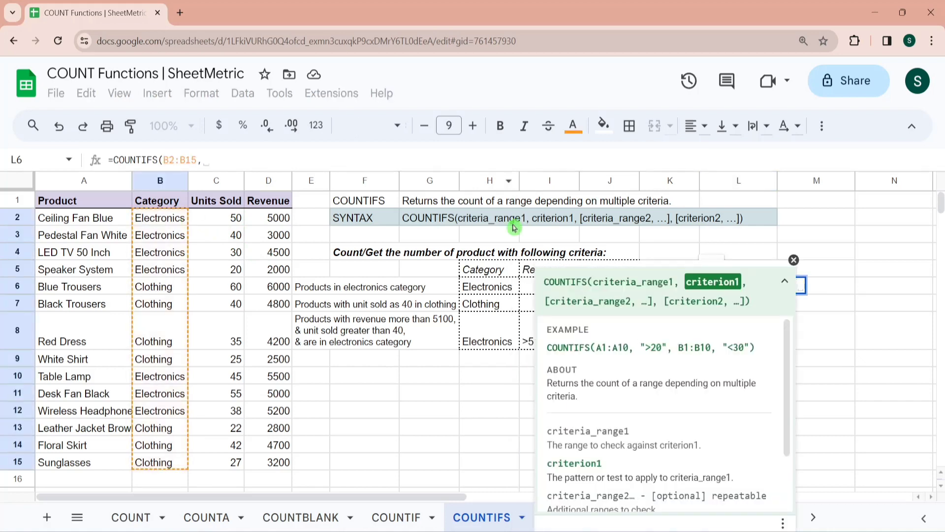
click(493, 288)
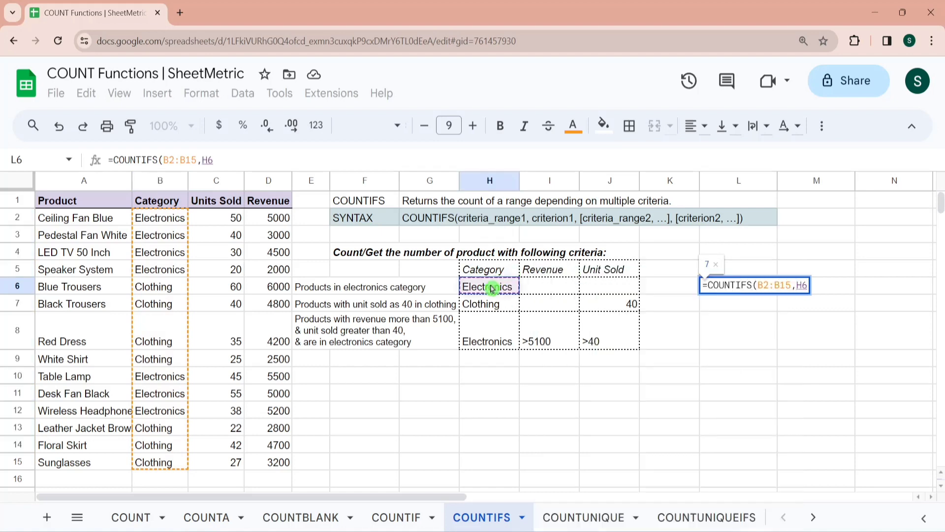
text())
key(Return)
key(Up)
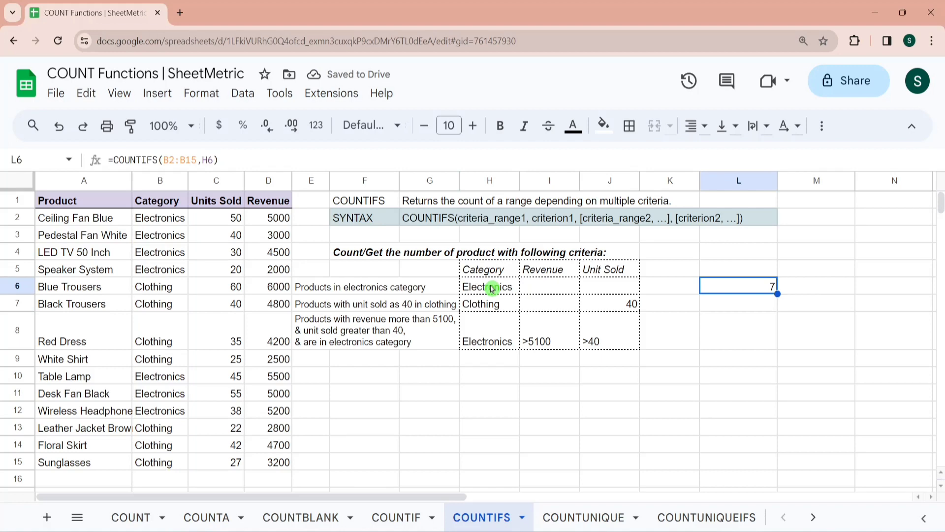
Examine row 7 of the criteria table, for Clothing products with 40 units sold, from its description across to K7.
key(Down)
key(Left)
key(Left)
key(Left)
key(Left)
key(Left)
key(Left)
key(Left)
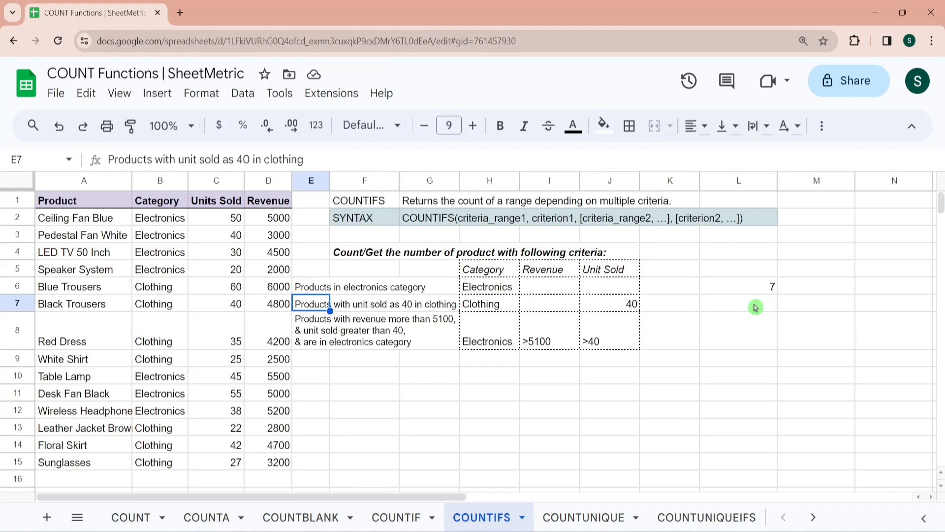
key(Right)
key(Right)
key(Right)
key(Right)
key(Right)
key(Right)
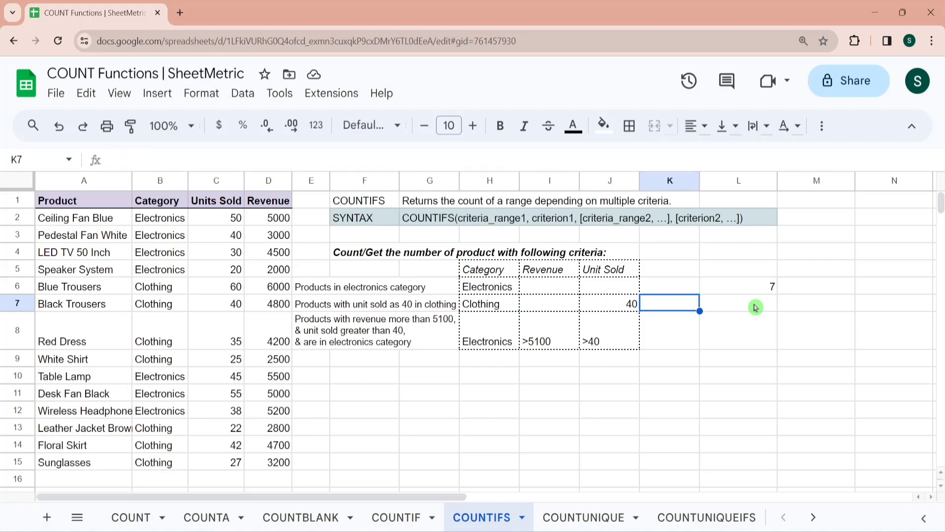
Start a COUNTIFS formula in L7 with the category range B2:B15 and the Clothing criterion in H7.
click(756, 308)
text(=coun)
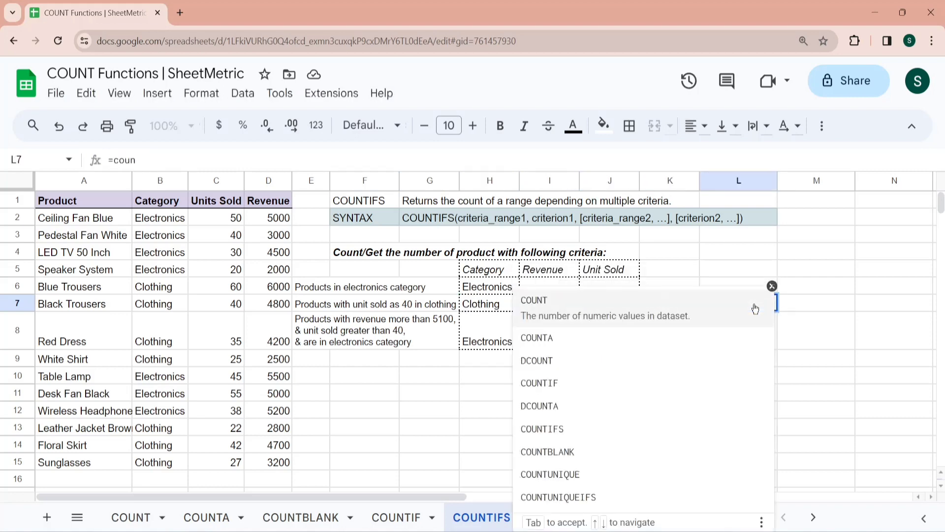
text(tifs)
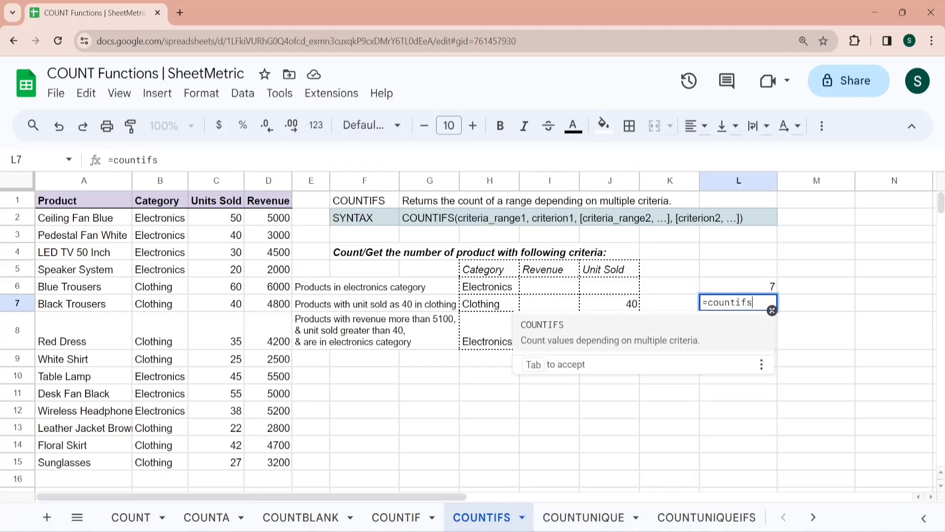
key(Tab)
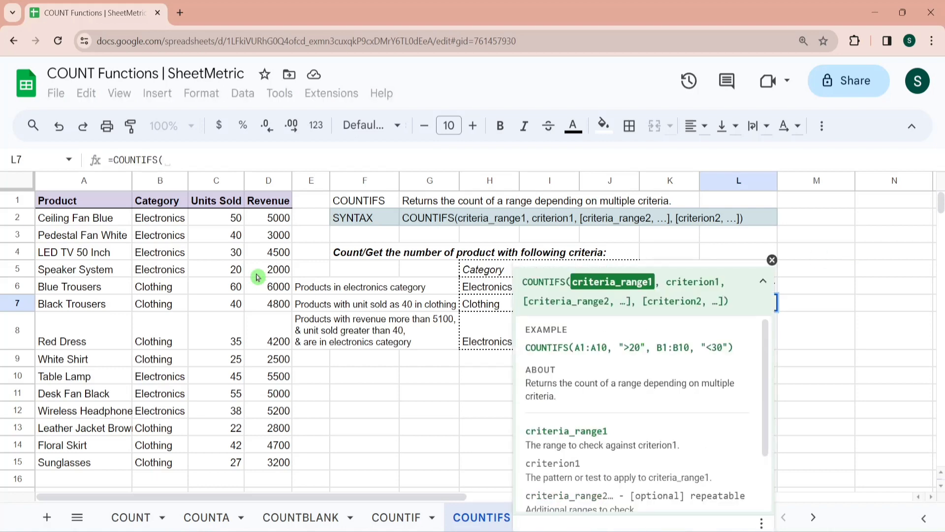
click(178, 220)
key(ctrl+shift+Down)
text(,)
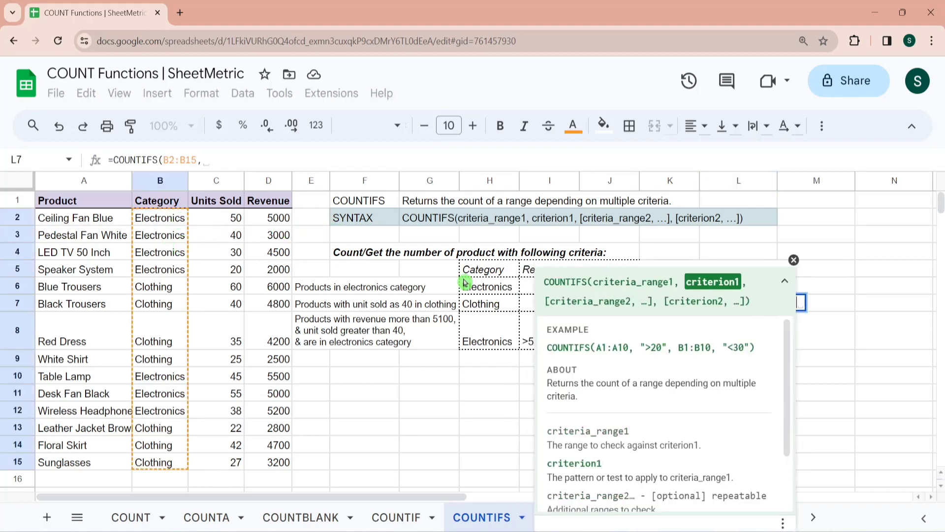
click(475, 305)
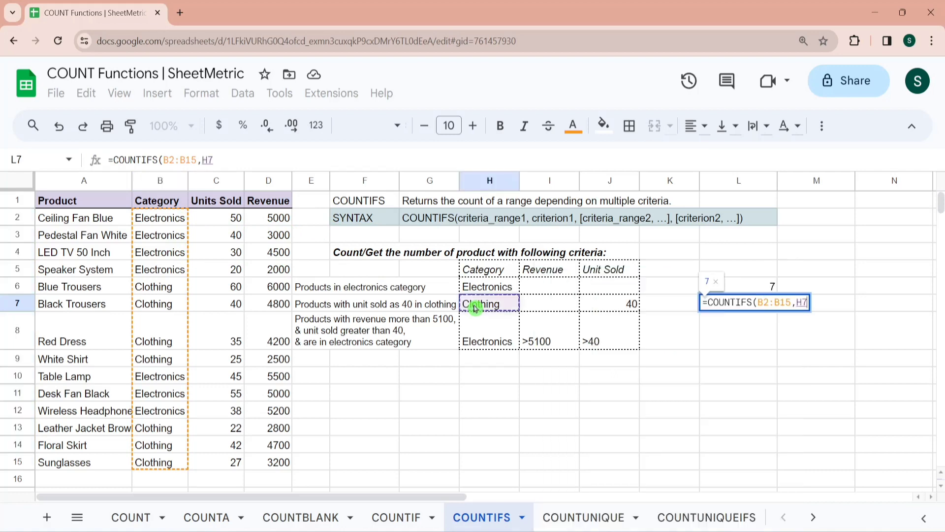
text(,)
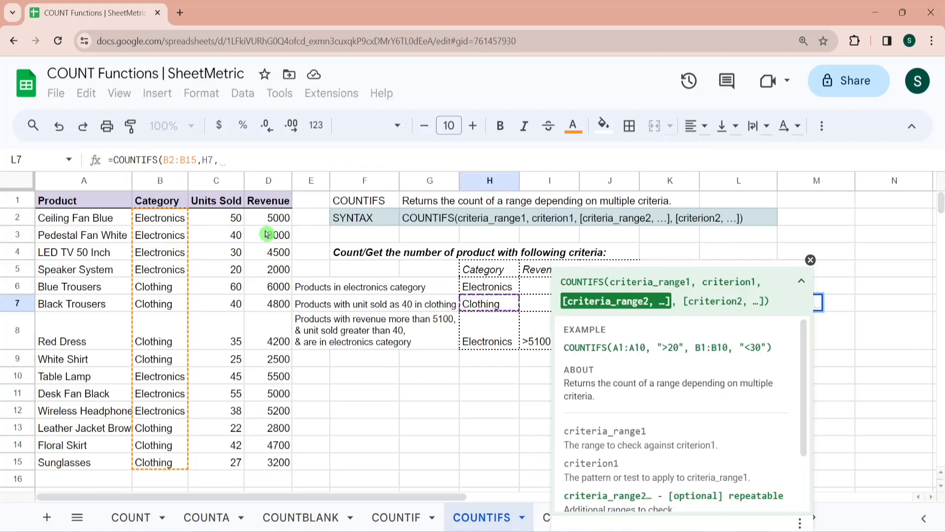
Complete the L7 COUNTIFS formula with the units-sold range C2:C15 and the criterion in J7.
click(233, 224)
key(ctrl+shift+Down)
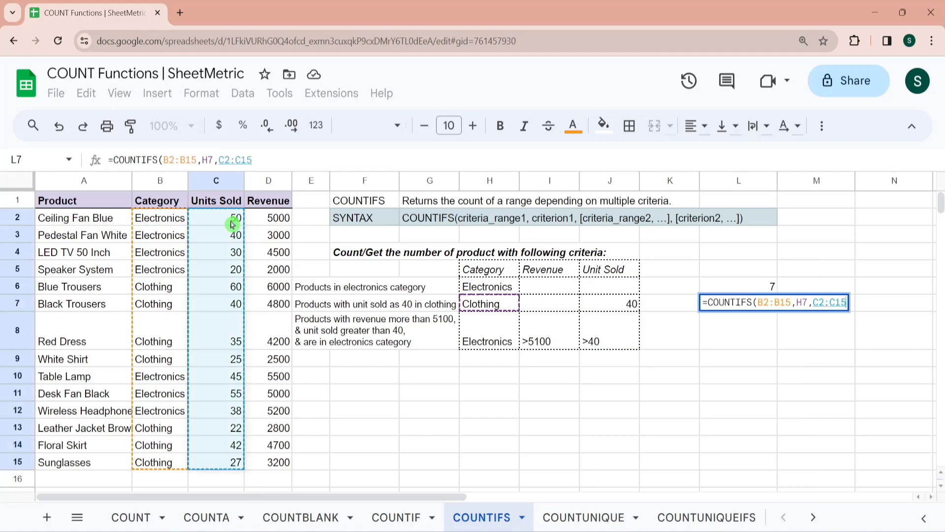
text(,)
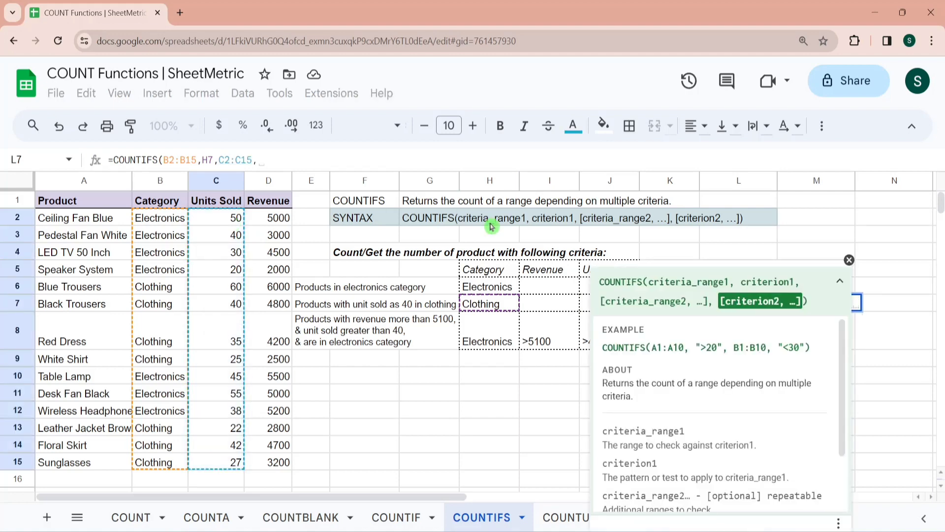
click(557, 306)
key(Right)
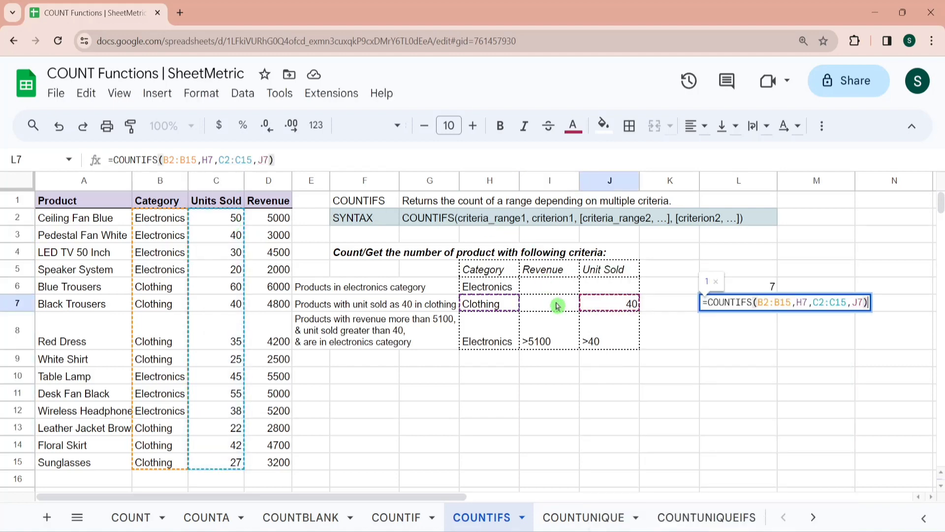
key(Return)
click(732, 305)
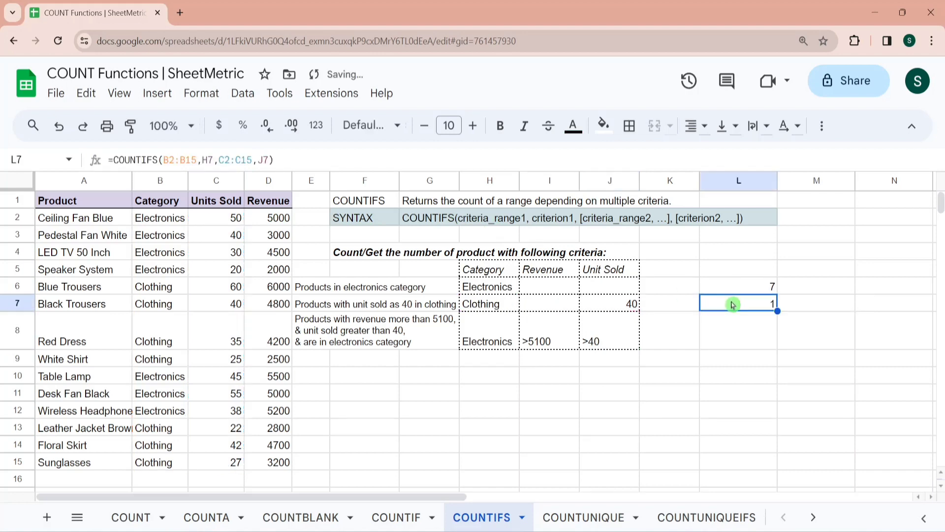
Check the Units Sold column down to row 15 for products with 40 units, comparing the category of each match.
click(235, 223)
key(Down)
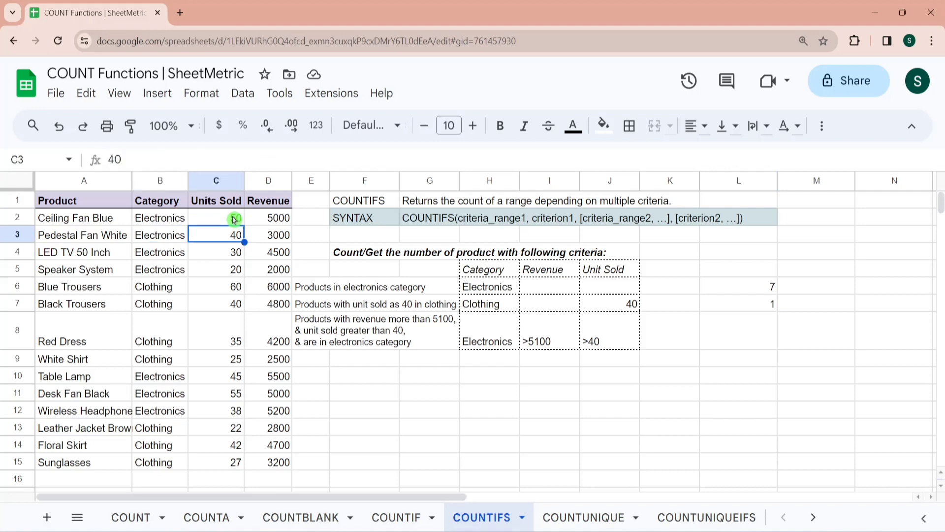
key(Left)
key(Left)
key(Right)
key(Right)
key(Down)
key(Down)
key(Down)
key(Down)
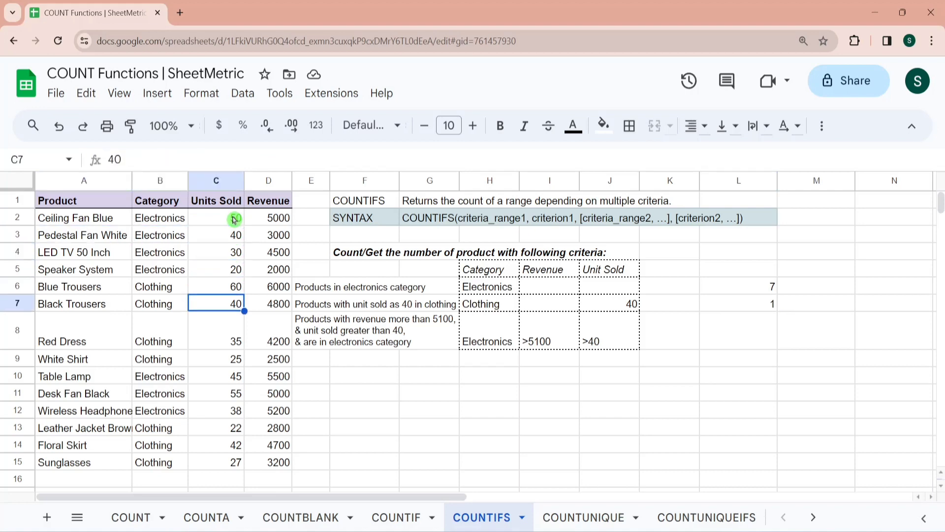
key(Left)
key(Left)
key(Right)
key(Right)
key(Left)
key(Left)
key(Right)
key(Right)
key(Down)
key(Down)
key(Down)
key(Down)
key(Down)
key(Down)
key(Down)
key(Down)
key(Right)
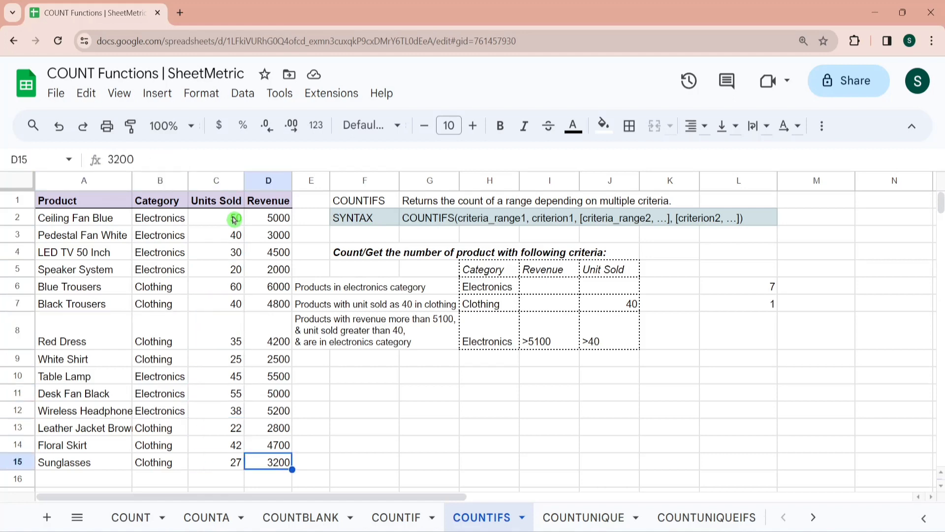
key(Right)
Compare the category, units sold and revenue of the first products with the row 8 criteria: Electronics, revenue above 5100, units sold above 40.
click(738, 340)
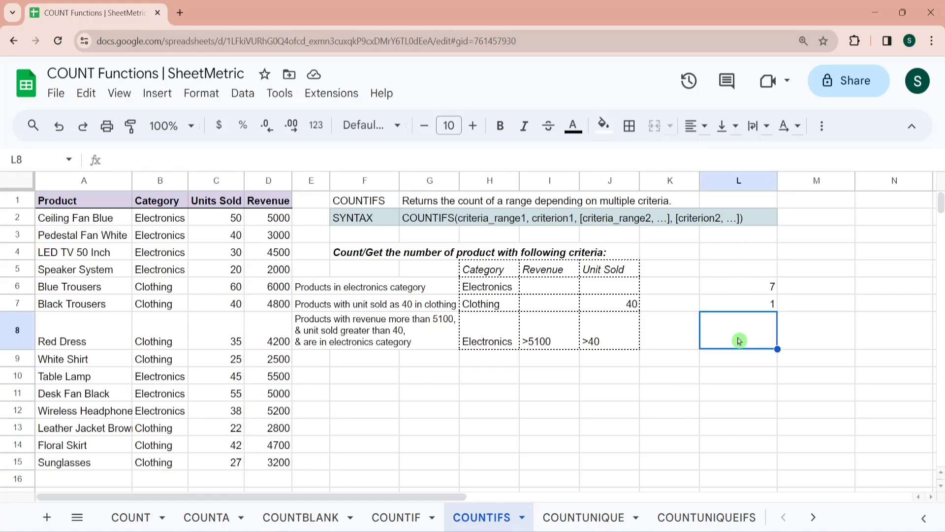
double_click(739, 340)
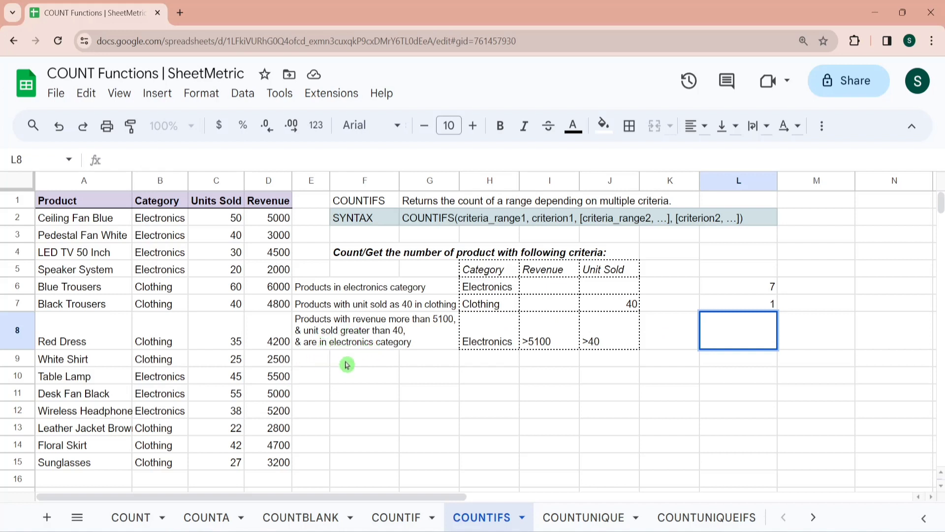
click(173, 221)
key(Right)
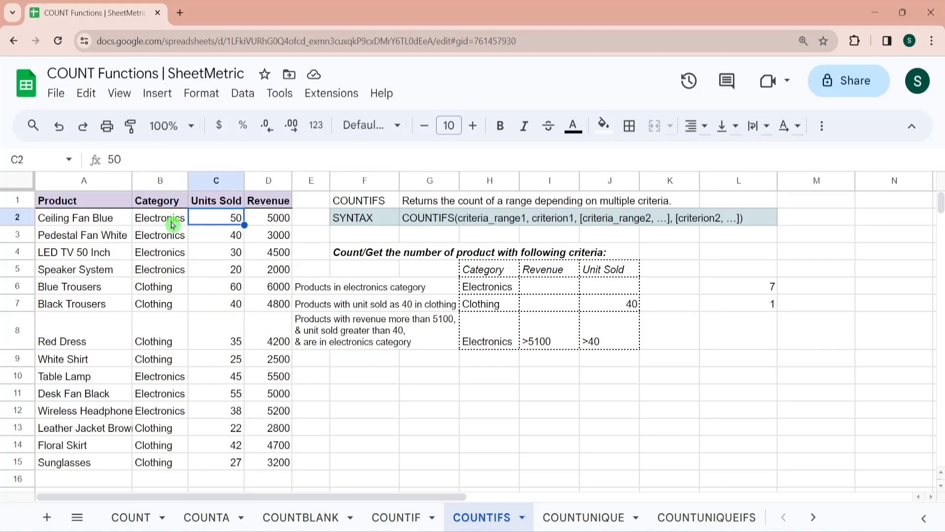
key(Left)
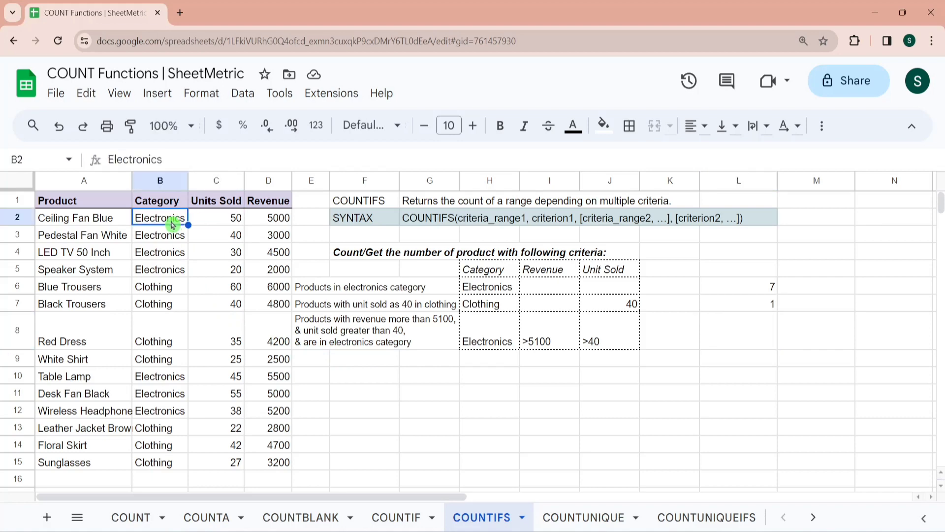
key(Right)
key(Right)
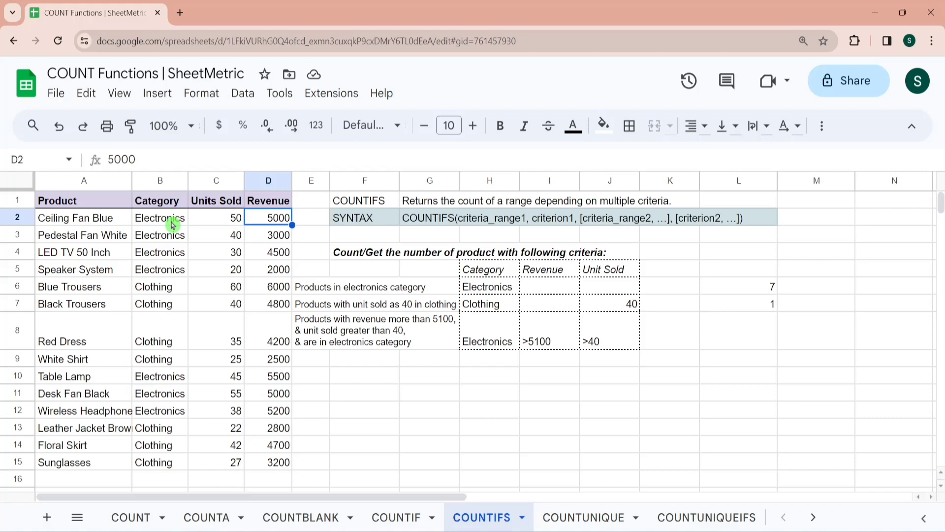
key(Left)
key(Left)
key(Down)
key(Right)
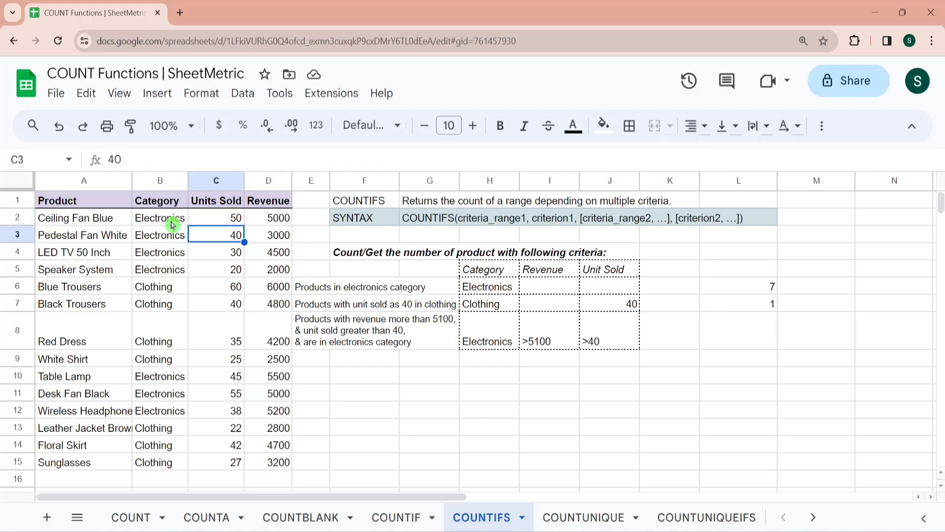
key(Right)
key(Down)
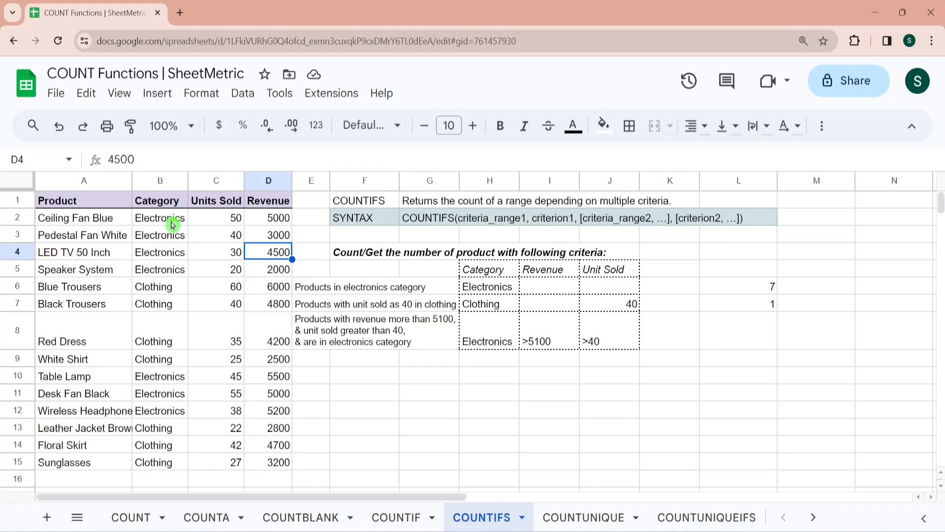
Check the Revenue column down to row 12 for values above 5100, comparing the units sold of the Electronics products.
key(Down)
key(Down)
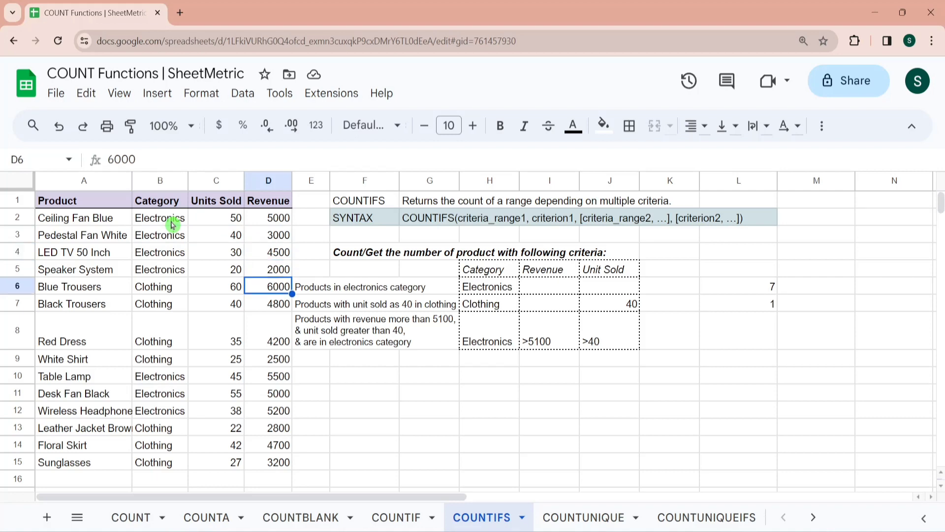
key(Down)
key(Down)
key(Down)
key(Down)
key(Down)
key(Up)
key(Left)
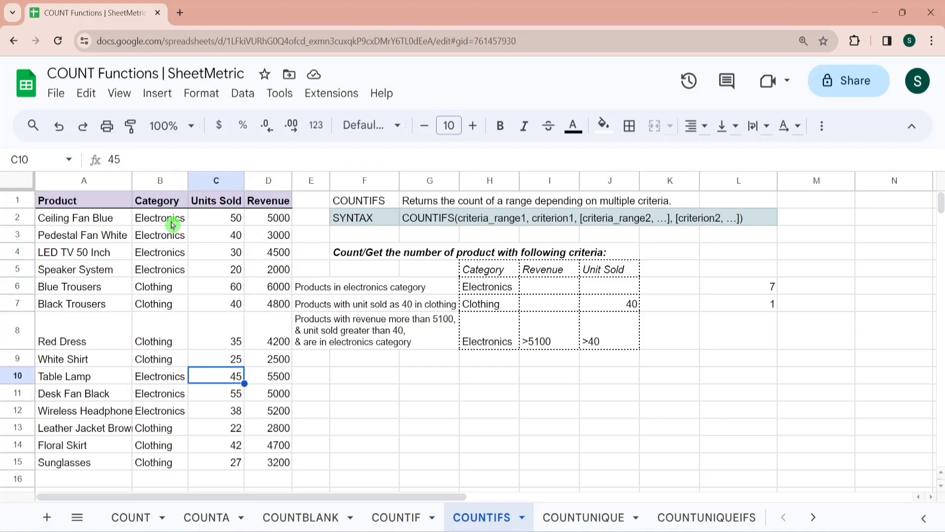
key(Right)
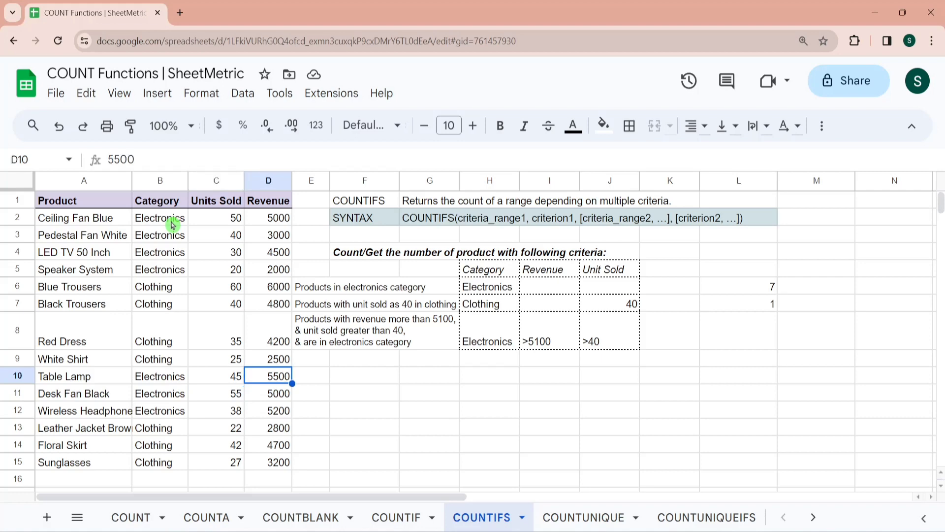
key(Left)
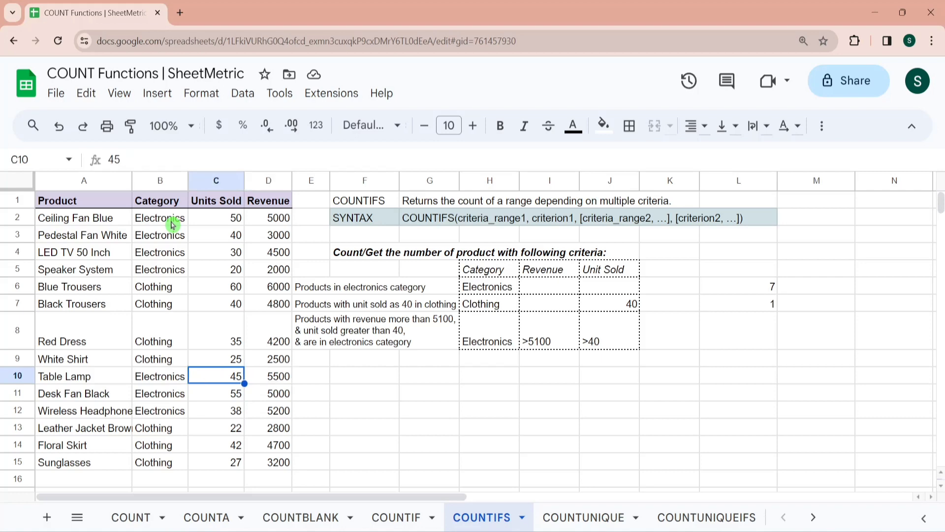
key(Down)
key(Right)
key(Down)
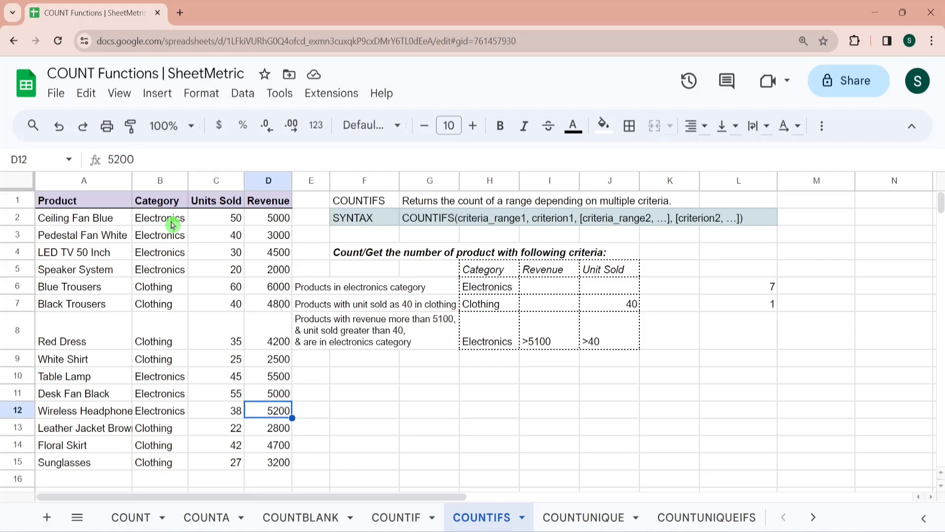
key(Left)
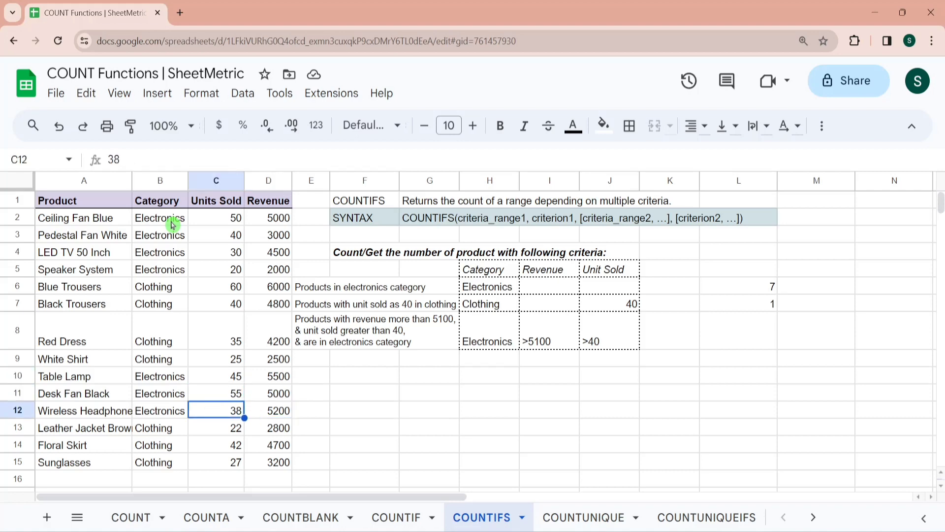
Start a COUNTIFS formula in L8 for the three-criteria row of the table.
key(Right)
key(Right)
key(Right)
key(Up)
key(Up)
key(Up)
key(Up)
key(Right)
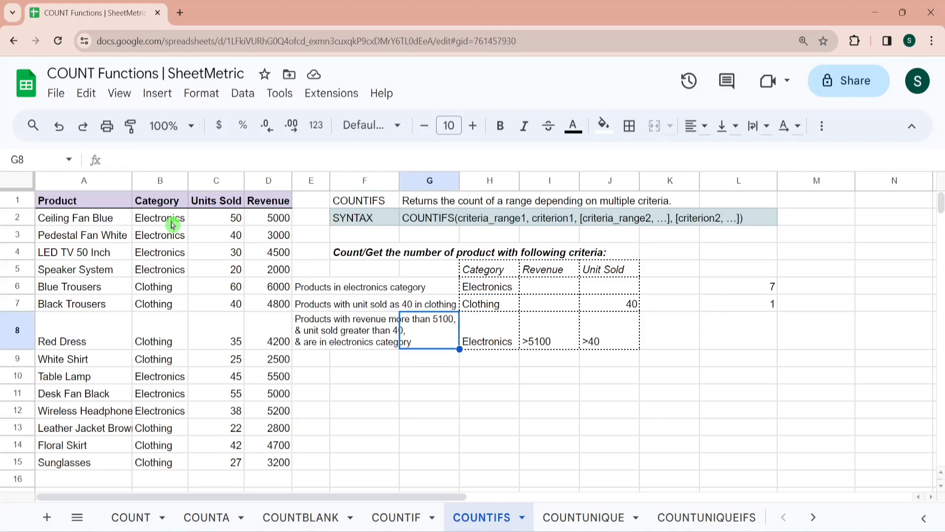
key(Right)
key(Right)
key(Right)
key(Right)
key(Right)
text(=co)
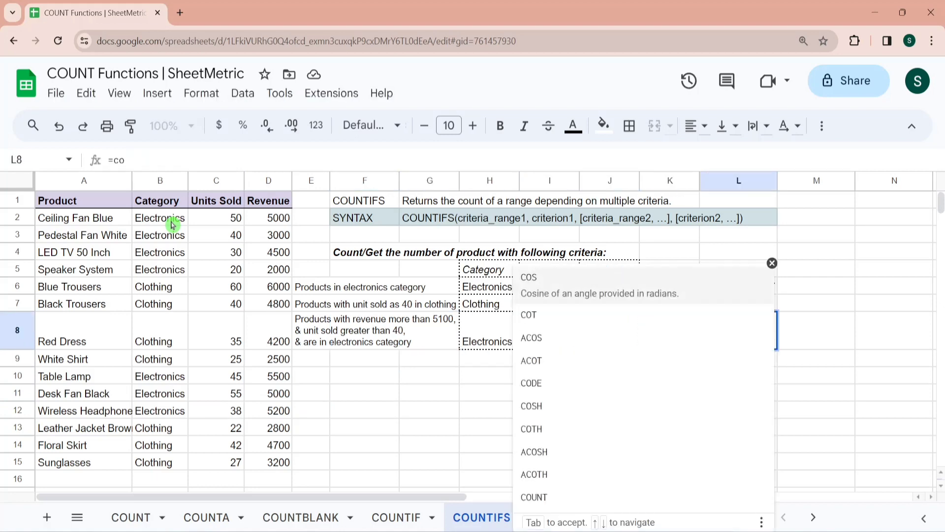
text(untifs)
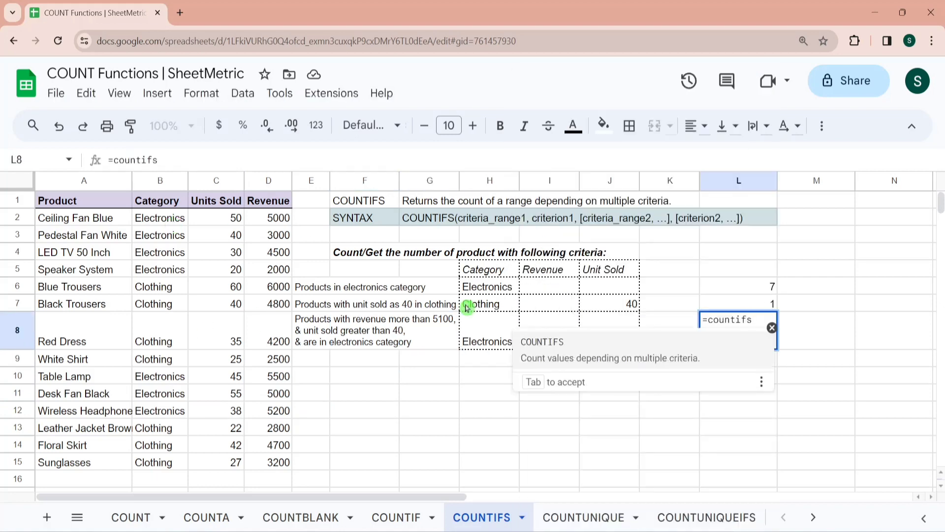
key(Tab)
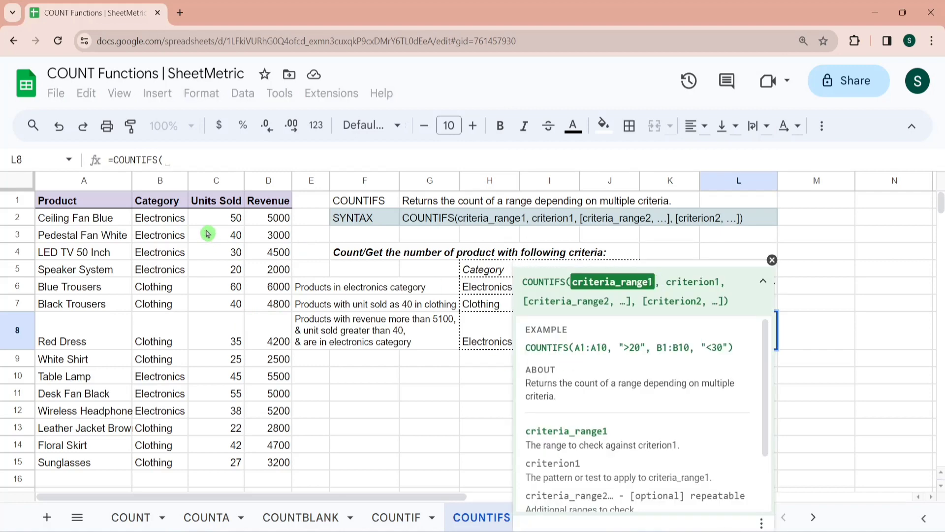
Add the category range B2:B15 with criterion H8 and the revenue range D2:D15 with criterion I8 to the L8 formula.
click(172, 222)
key(ctrl+shift+Down)
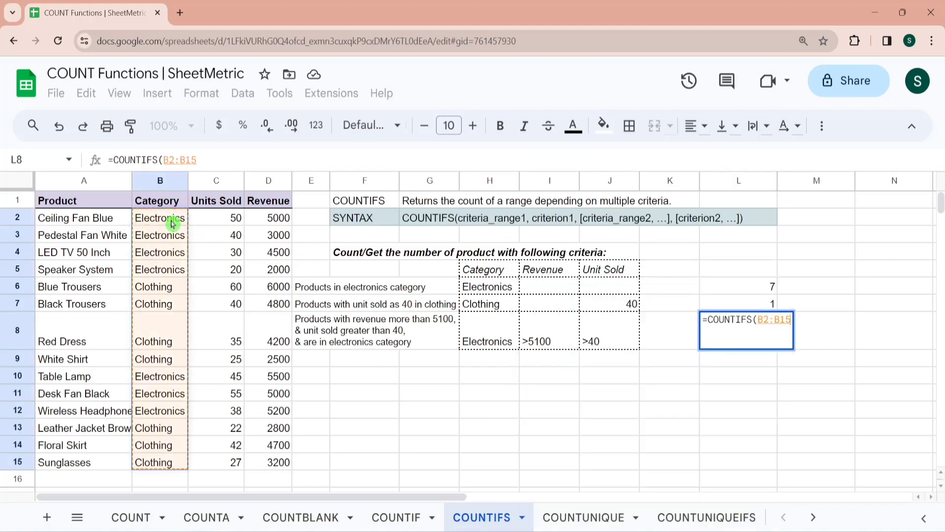
text(,)
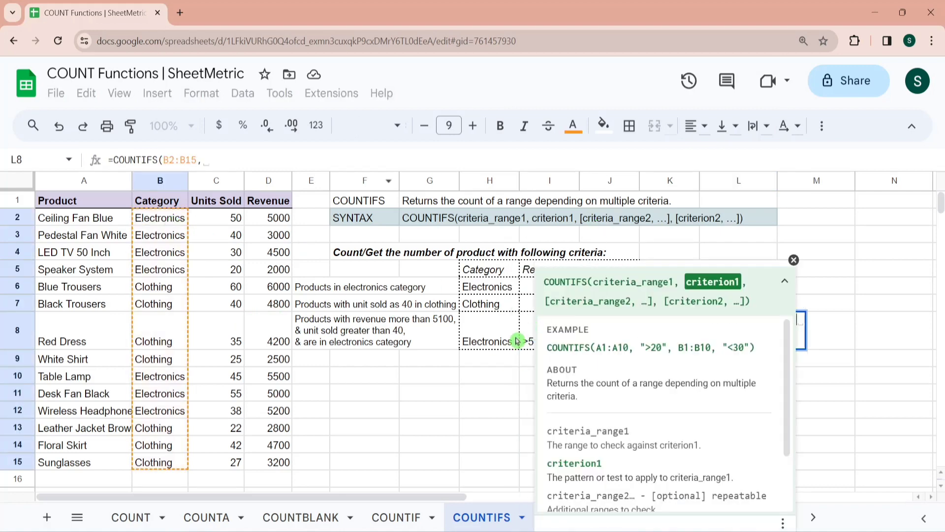
click(492, 342)
text(,)
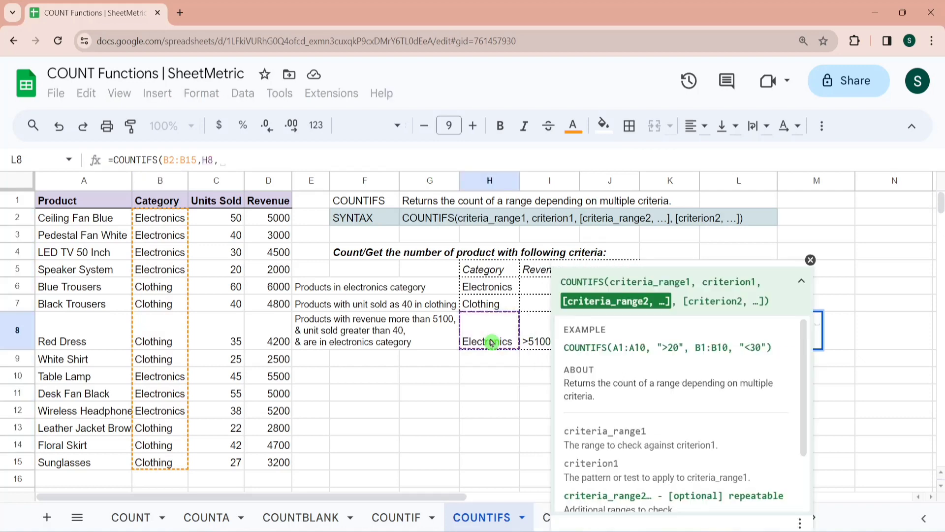
click(275, 217)
key(ctrl+shift+Down)
text(,)
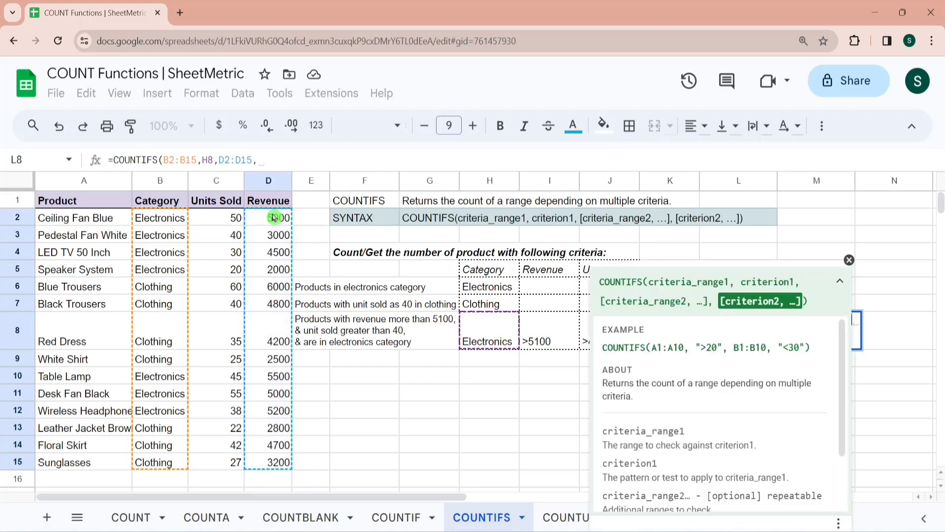
click(534, 339)
text(,)
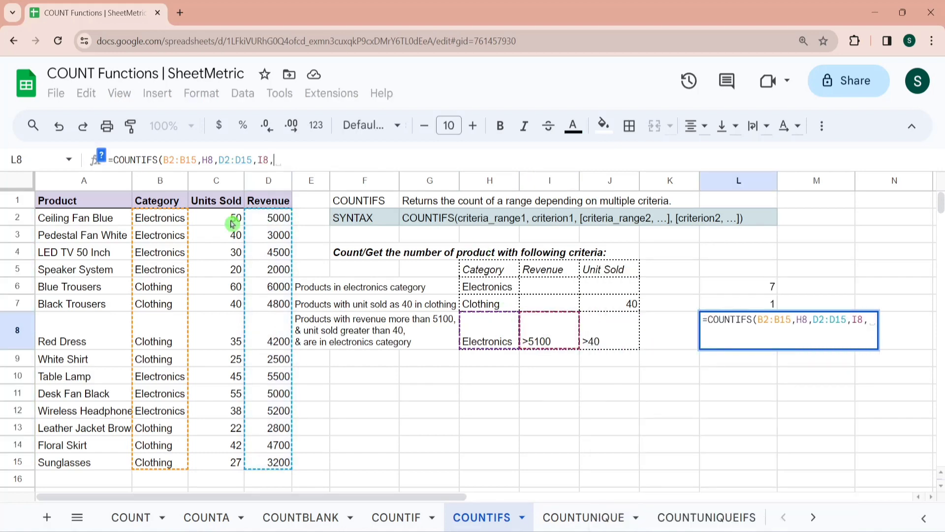
Complete the L8 COUNTIFS formula with the units-sold range C2:C15 and the criterion in J8.
click(232, 223)
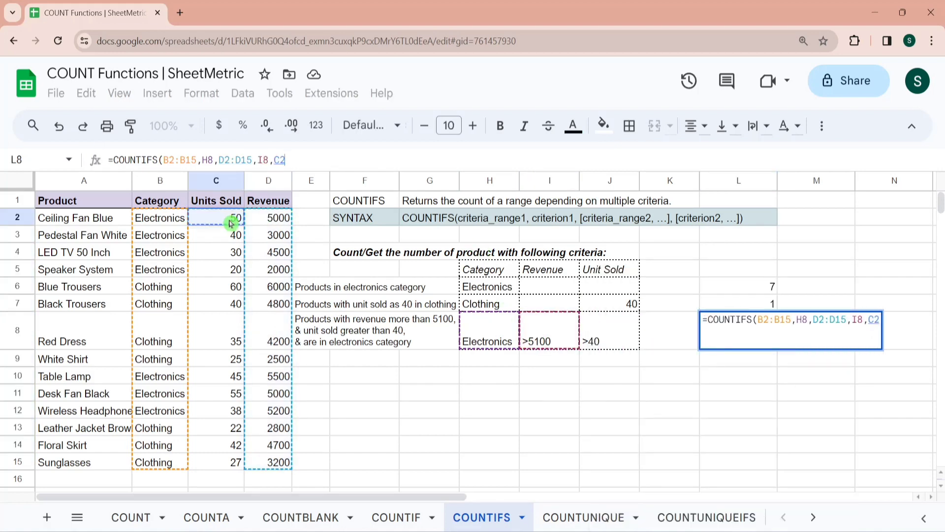
text(:)
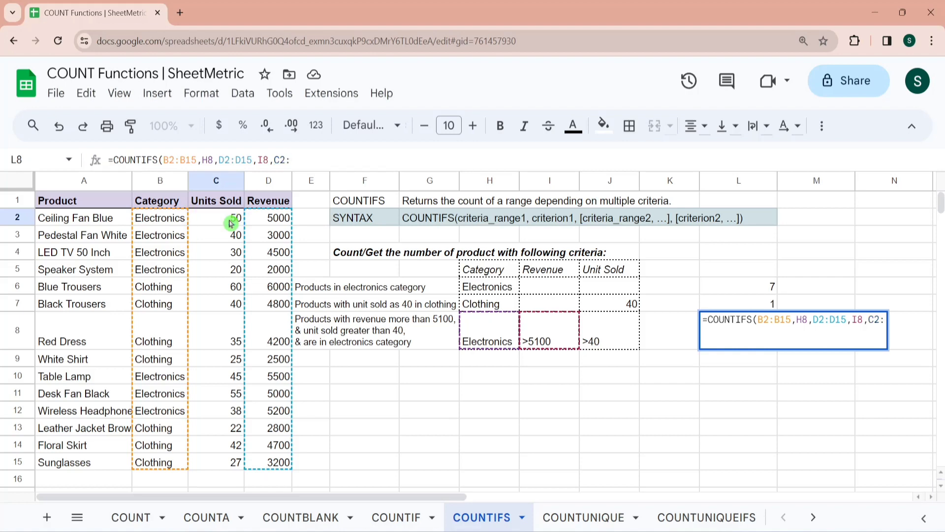
key(ctrl+shift+Down)
text(,)
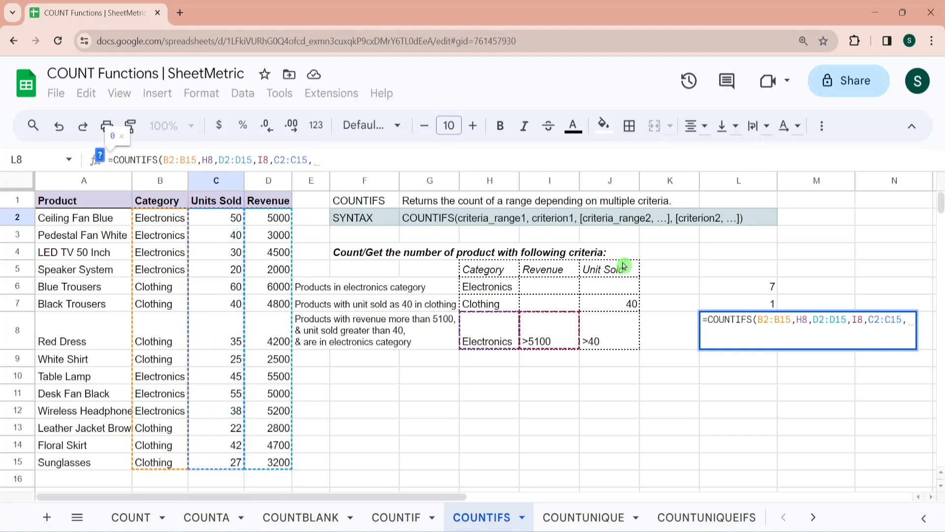
click(601, 339)
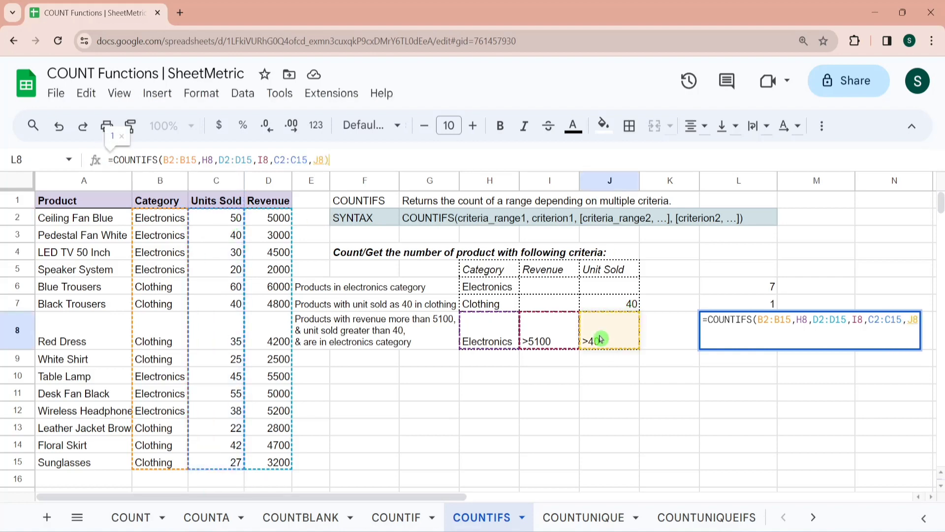
key(Return)
key(Up)
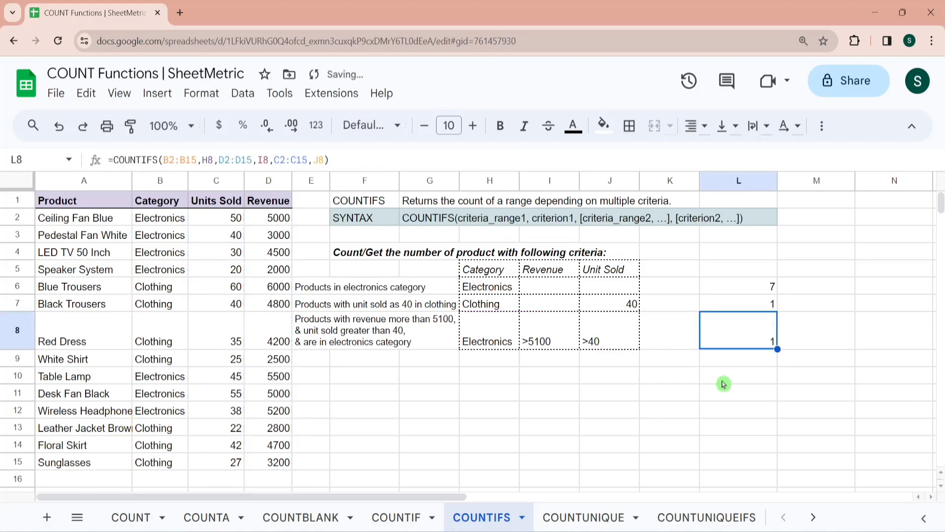
click(414, 419)
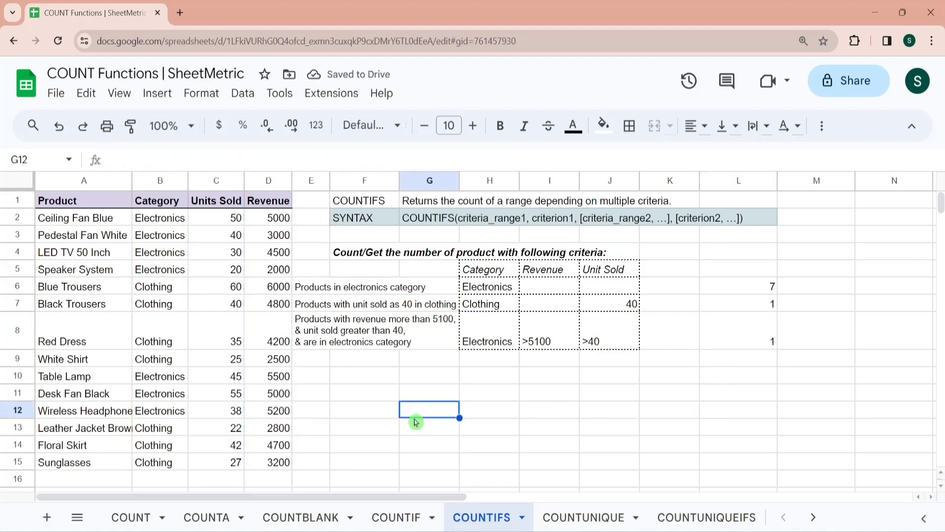
key(Down)
key(Down)
key(Down)
key(Down)
key(Down)
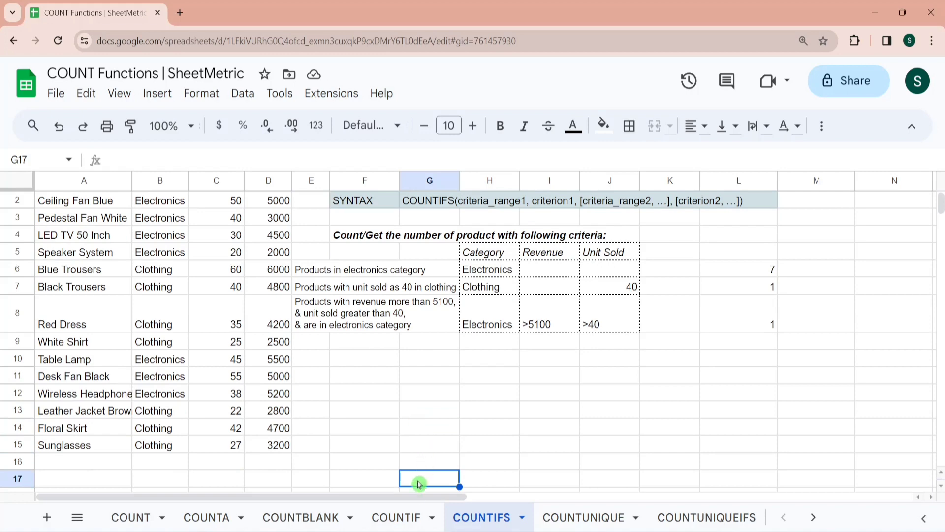
Open the COUNTIF sheet and look over its product data around row 13.
click(404, 518)
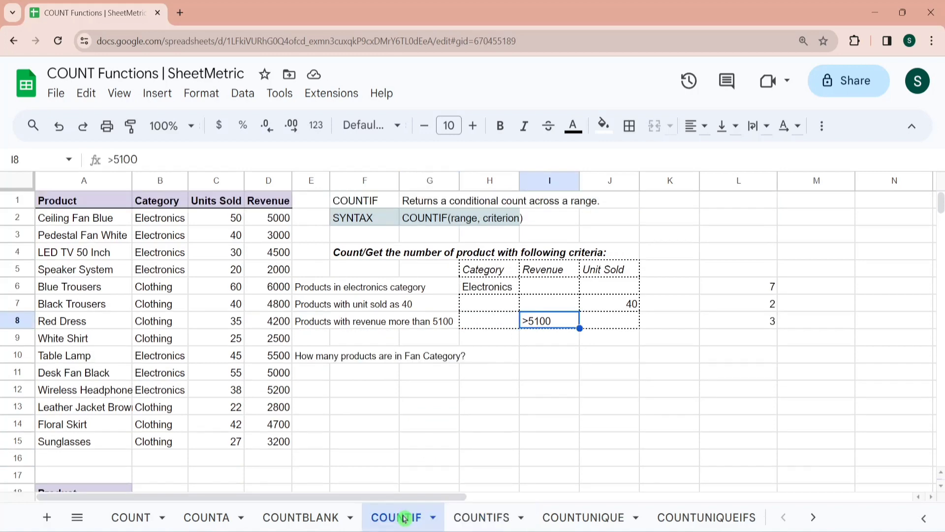
click(290, 404)
key(Left)
key(Left)
key(Left)
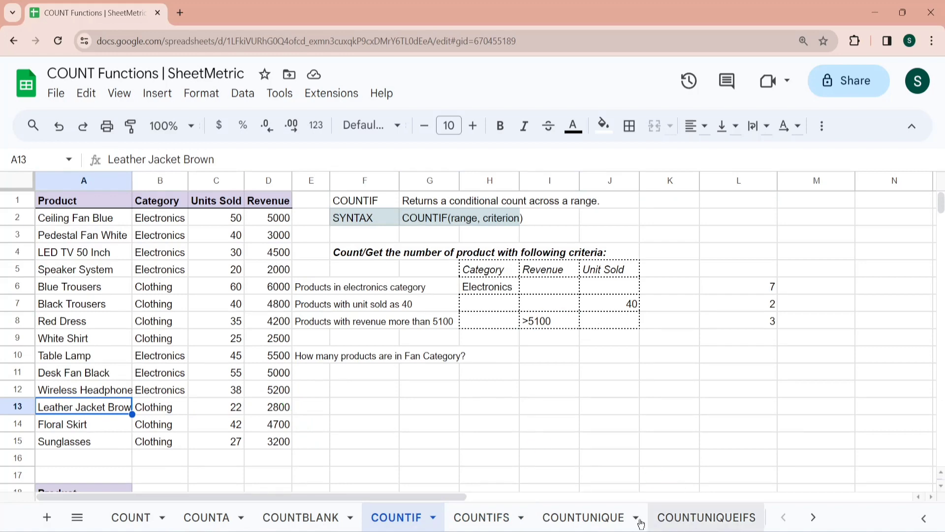
Return to the COUNTIFS sheet and review the category, revenue and units-sold criteria in H8 to J8.
click(502, 518)
click(503, 324)
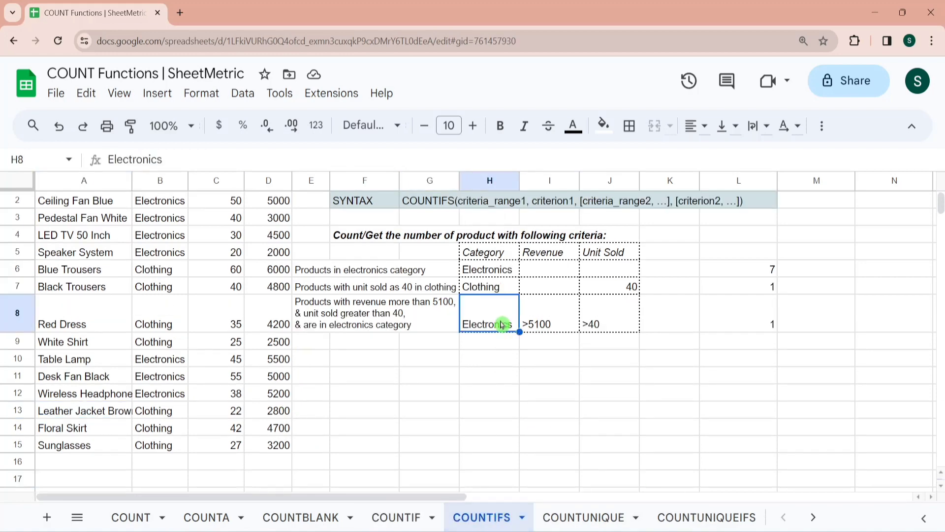
key(Right)
key(Left)
key(Right)
key(Right)
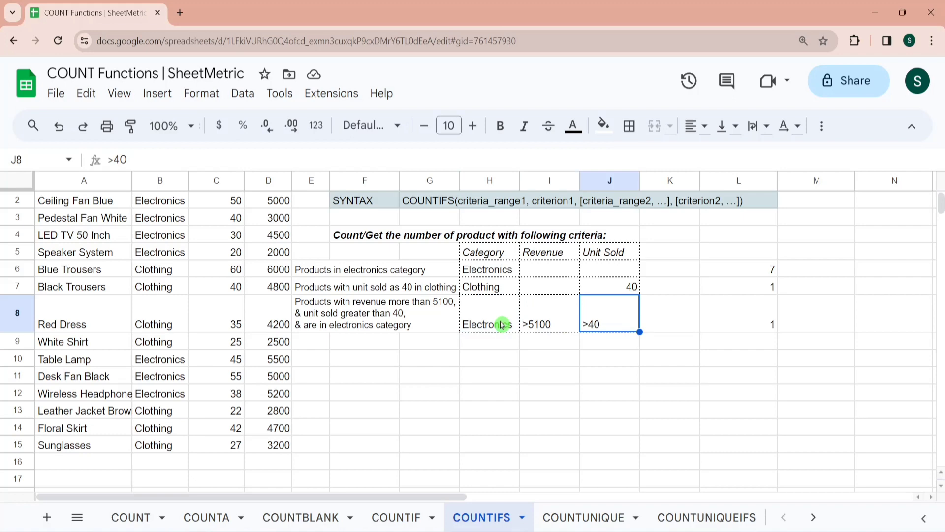
Go through the second product list on the COUNTIF sheet, from its header in A18 down to A29.
click(406, 517)
click(101, 443)
key(Down)
key(Down)
key(Down)
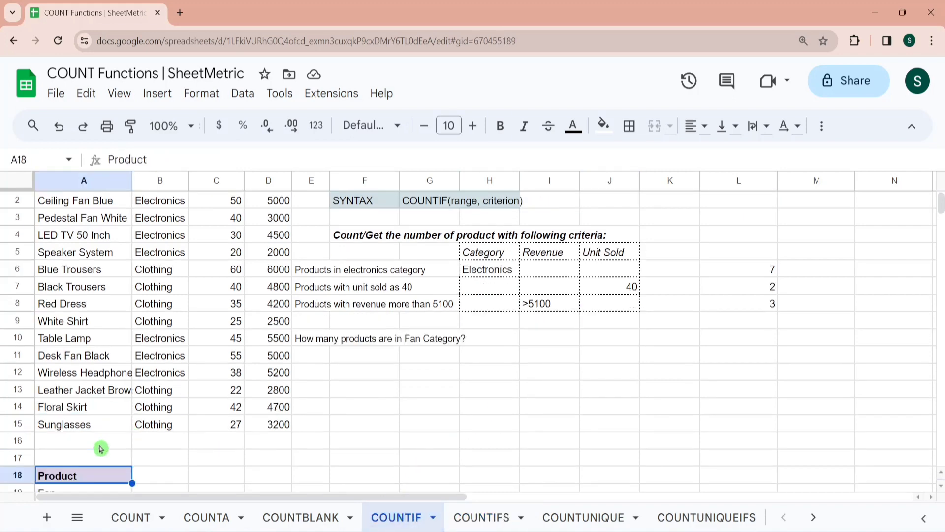
key(Down)
key(Down)
key(Down)
key(Down)
key(Down)
key(Down)
key(Down)
key(Down)
key(Down)
key(Down)
key(Down)
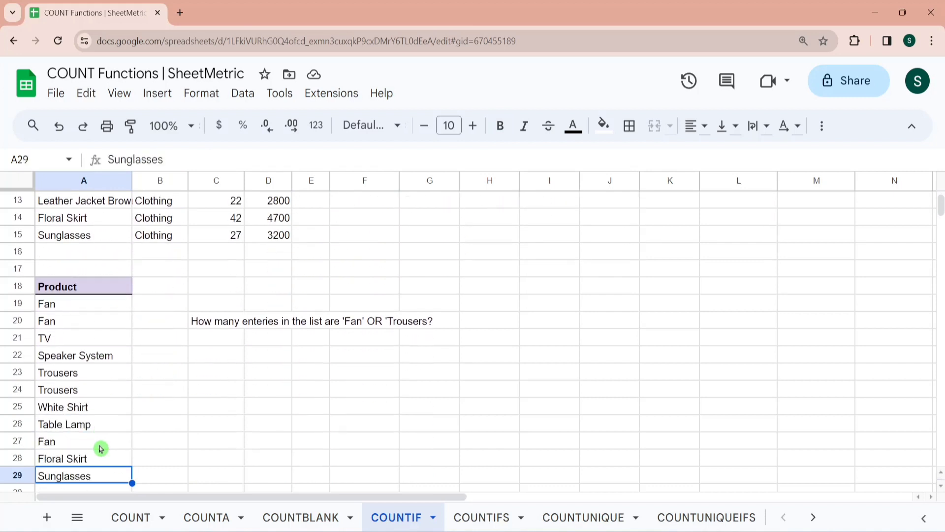
Go through the Fan and Trousers entries in the second product list, from A19 down to A27.
key(Down)
key(Down)
click(83, 275)
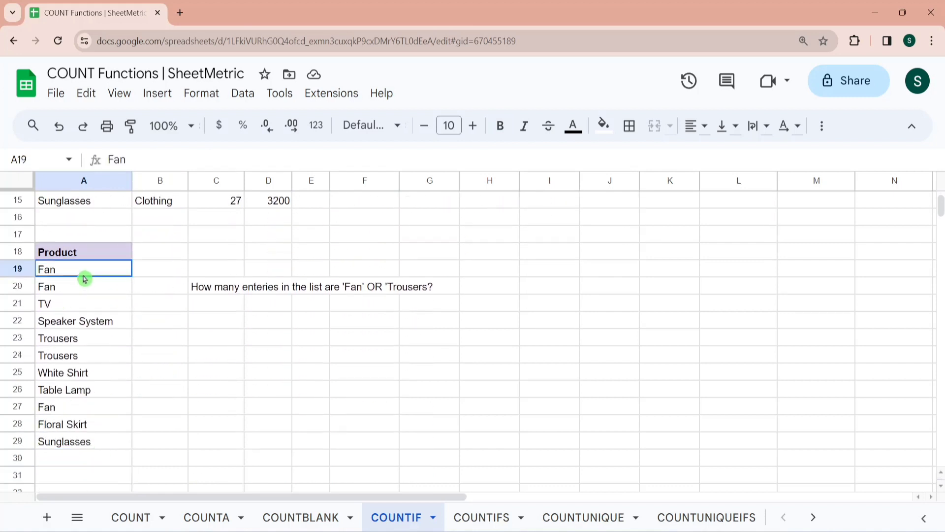
key(Down)
key(Down)
key(Down)
key(Down)
key(Down)
key(Down)
key(Down)
key(Down)
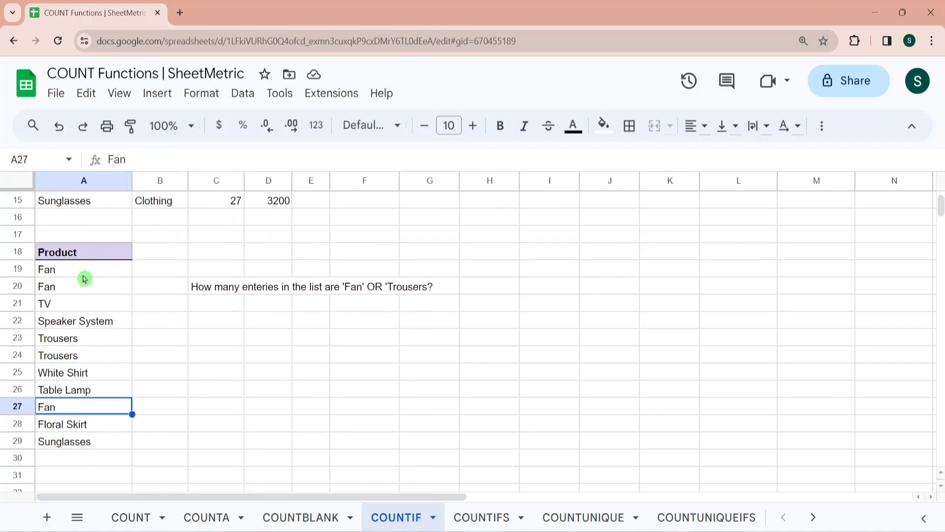
key(Up)
key(Up)
key(Up)
key(Up)
key(Up)
key(Up)
Try a COUNTIFS formula in D22 with A19:A29 as the first criteria range and "FAN" as its criterion.
key(Right)
key(Right)
key(Right)
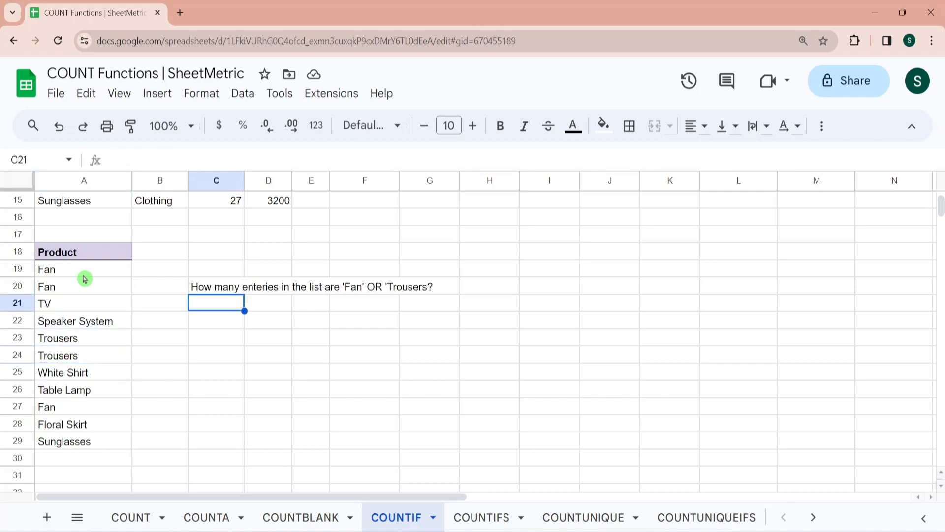
key(Down)
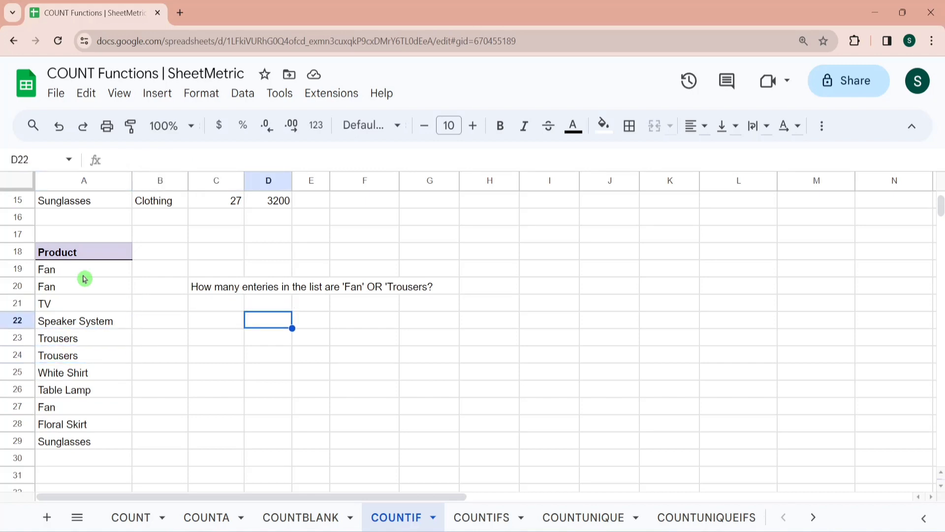
text(=counti)
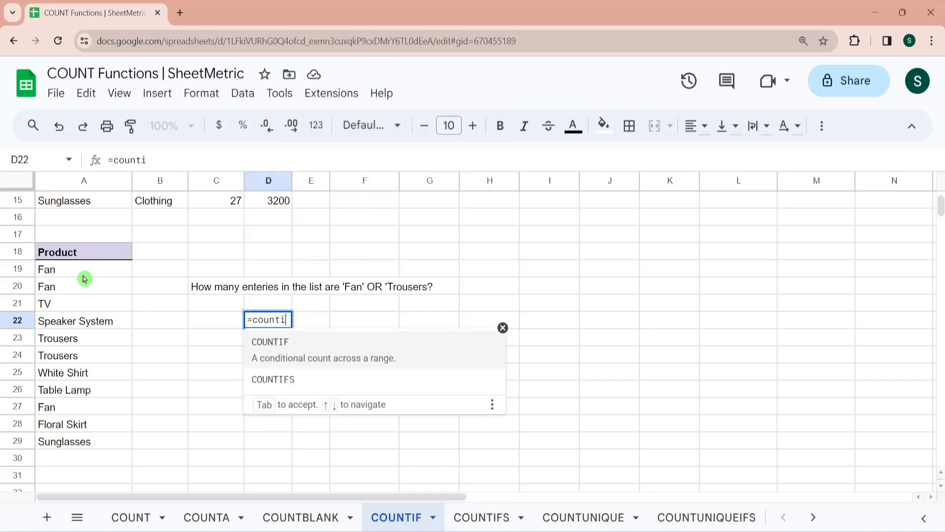
text(fs)
click(266, 346)
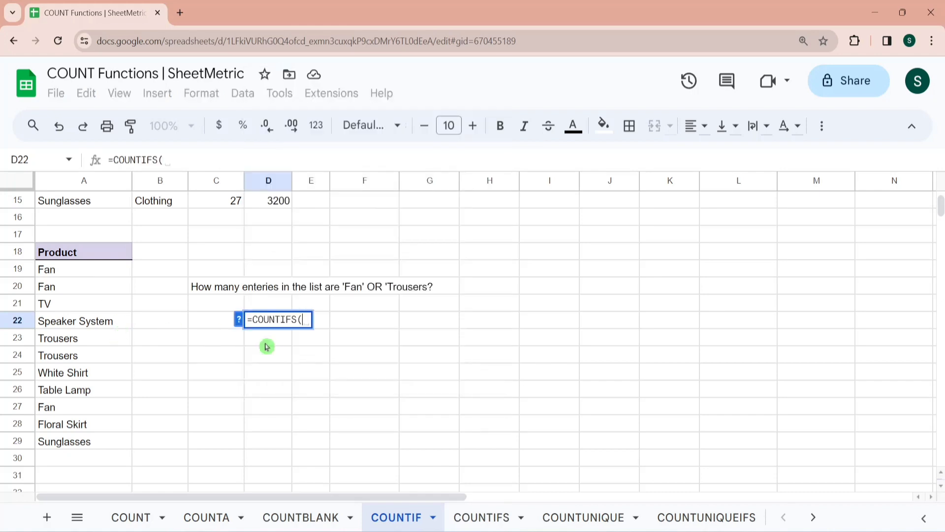
click(79, 271)
key(ctrl+shift+Down)
text(,"FAN",)
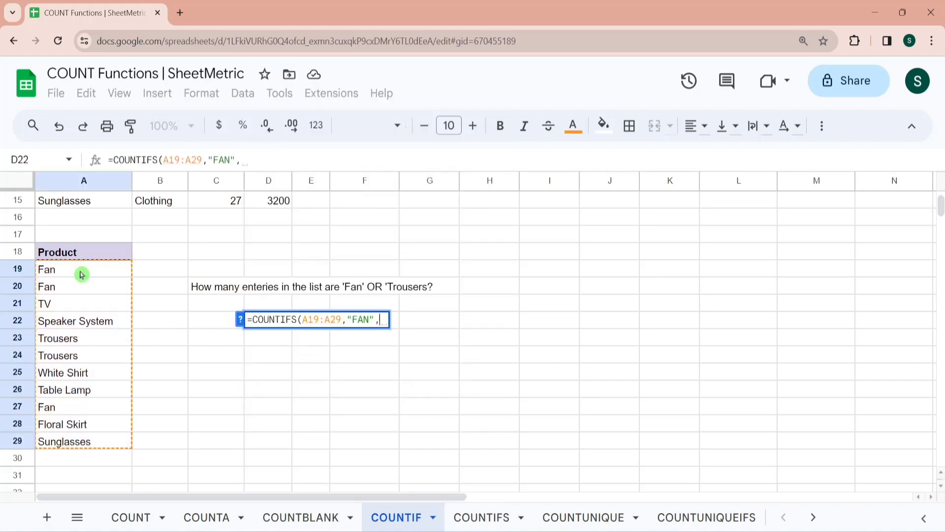
Try completing the D22 COUNTIFS formula with A19:A29 and the criterion "Trousers", and clear the cell after checking it.
click(57, 272)
key(ctrl+shift+Down)
text(,"Trousers")
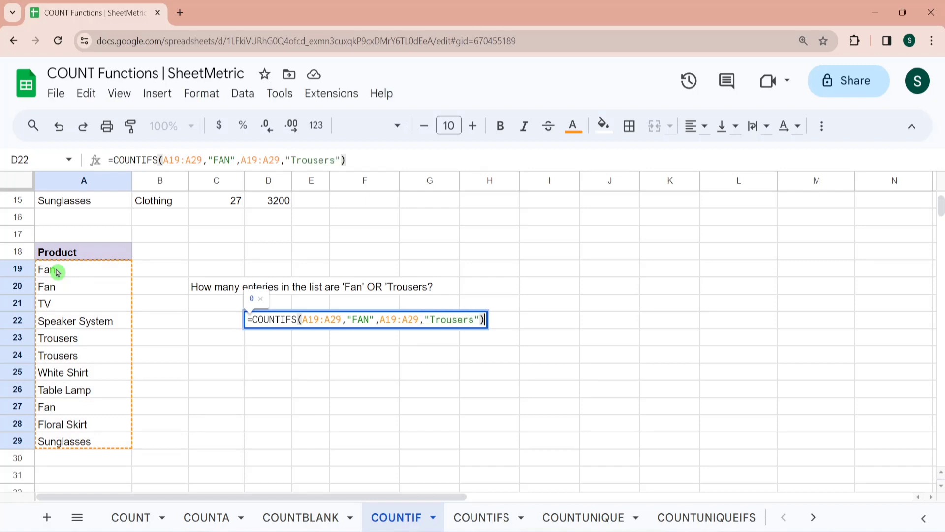
key(Return)
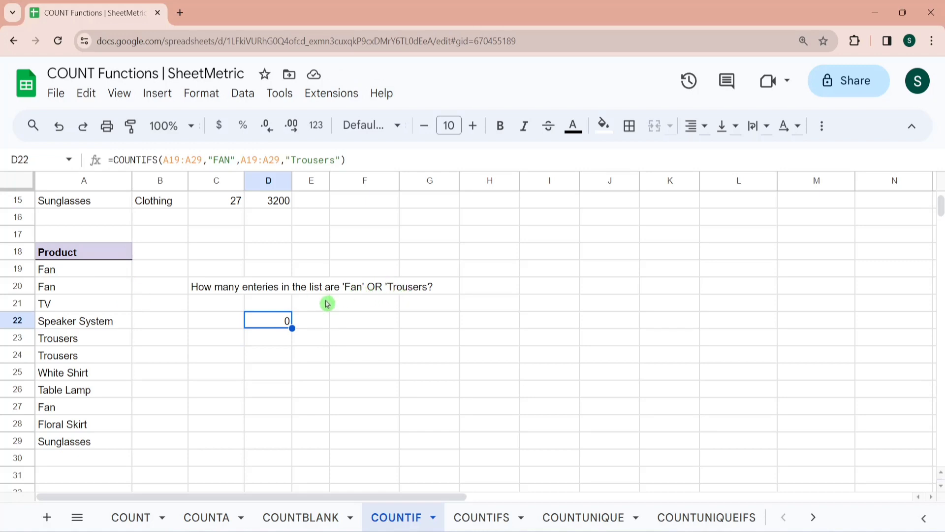
key(Delete)
Start the D22 formula with a COUNTIF of "FAN" in A19:A29, followed by a plus sign.
text(=count)
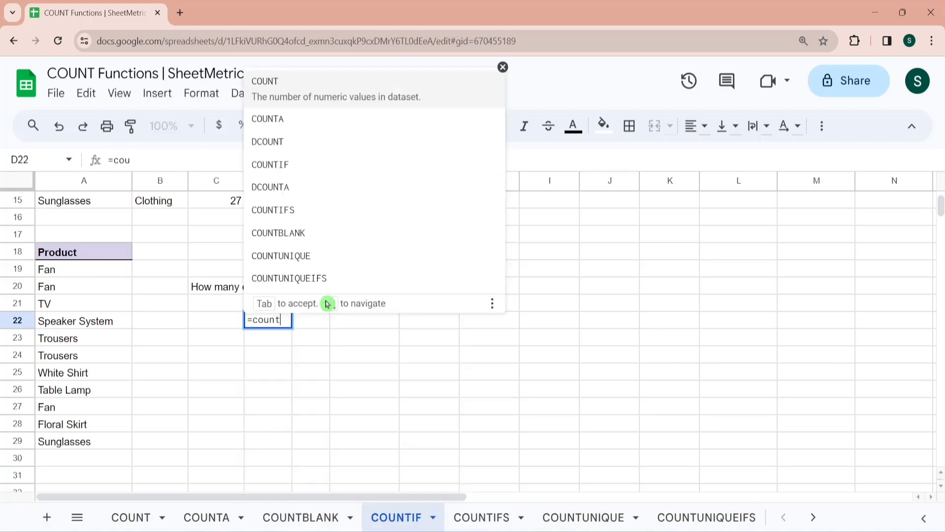
text(if)
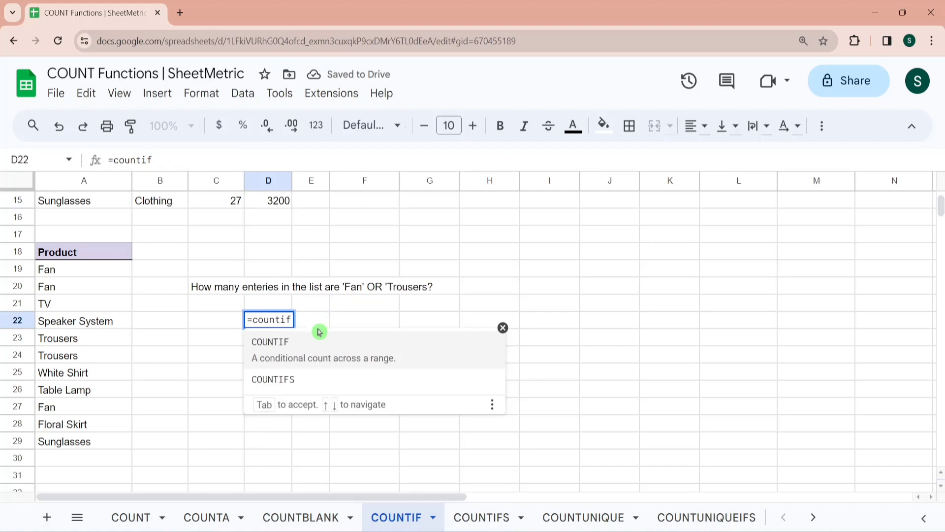
click(317, 348)
click(101, 274)
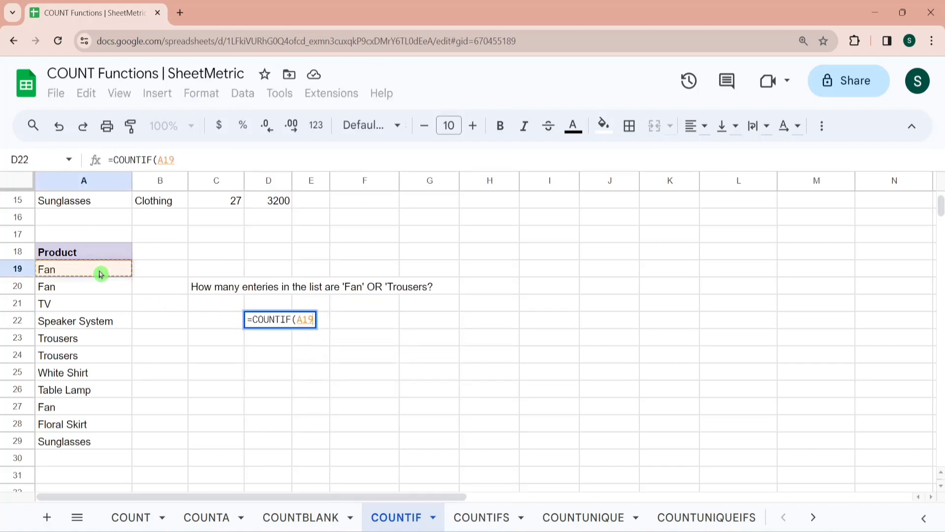
key(ctrl+shift+Down)
text(,"FAN")+)
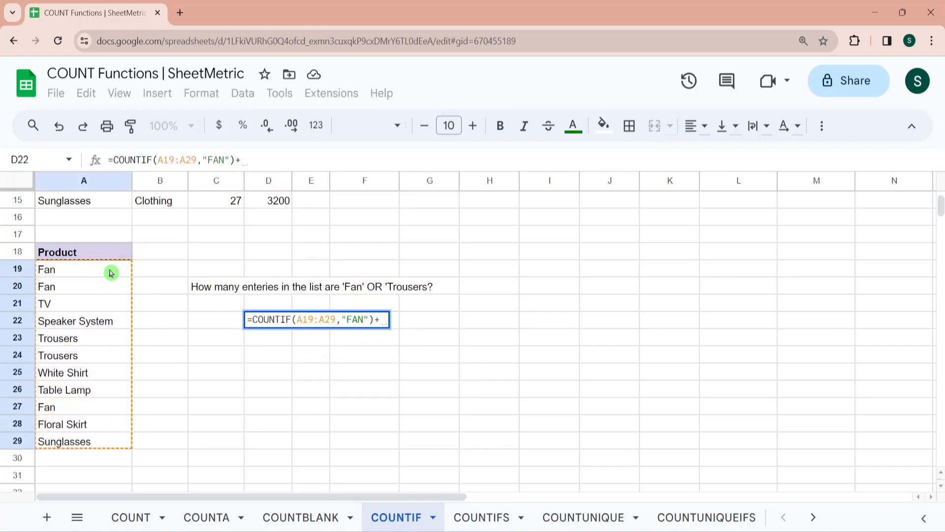
Complete the D22 sum with a second COUNTIF that counts "Trousers" in A19:A29.
text(COUNTIF()
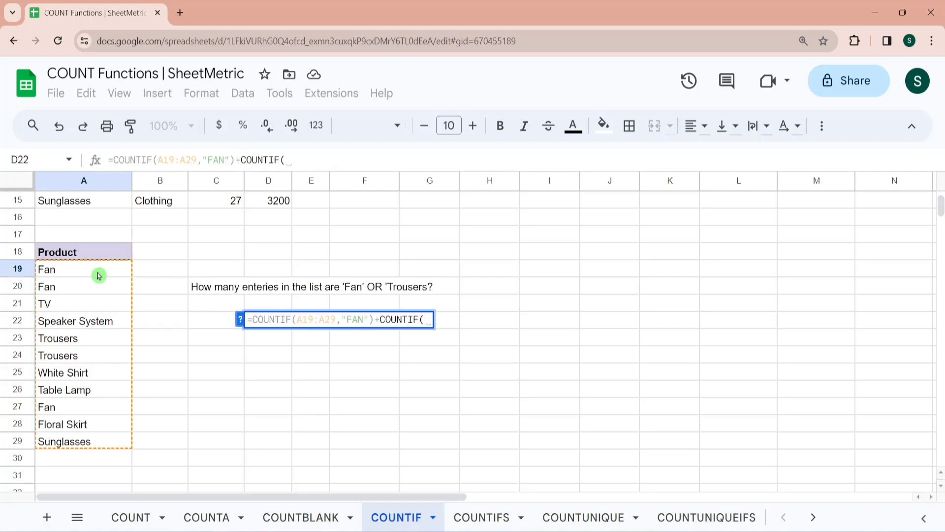
click(99, 275)
key(ctrl+shift+Down)
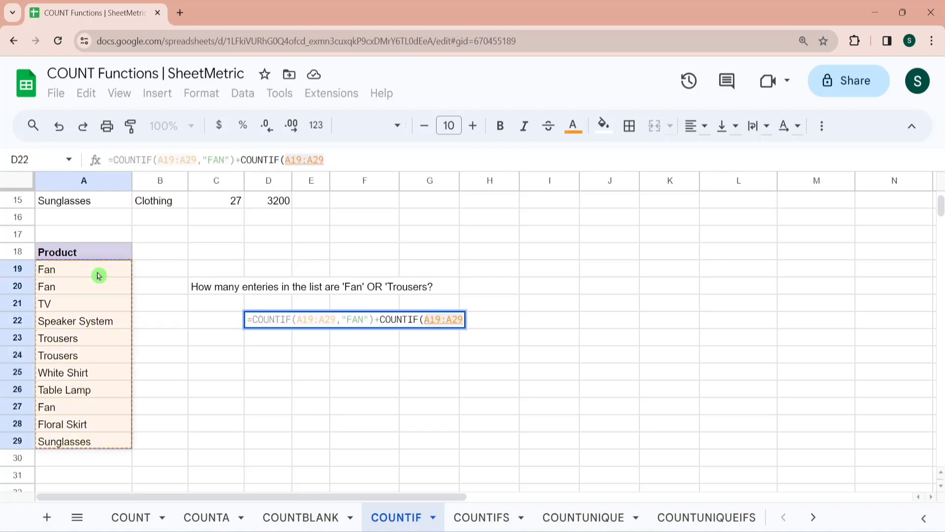
text(,"Trousers)
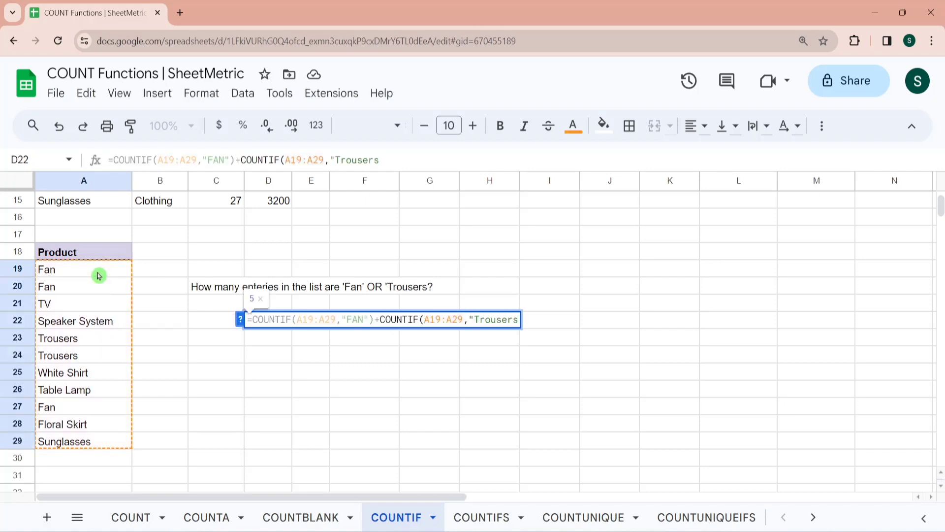
text("))
key(Return)
Compare the combined count in D22 with the entries in the second product list.
key(Up)
key(Left)
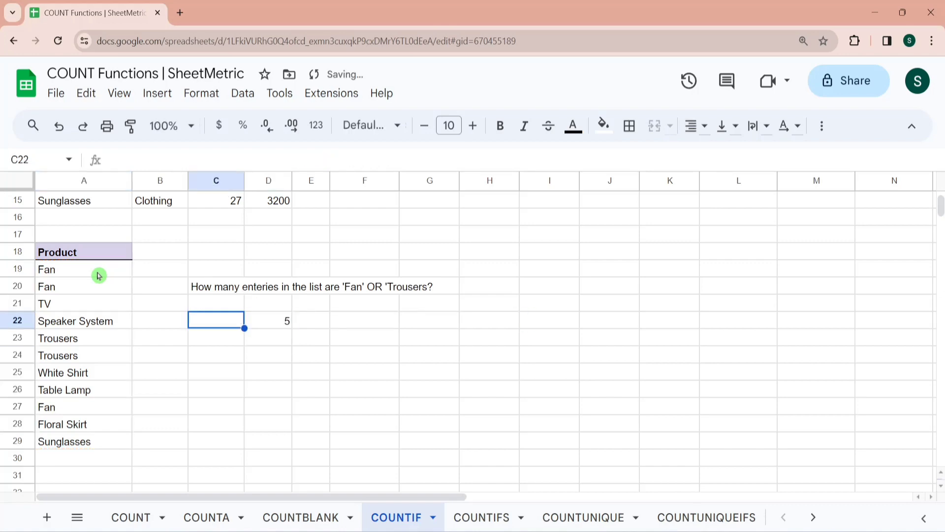
key(Left)
key(Left)
key(Up)
key(Up)
key(Up)
On the COUNTBLANK sheet, enter a COUNTIFS formula in F8 that counts the empty cells in B2:B15 using the criterion "".
key(ctrl+shift+Page_Down)
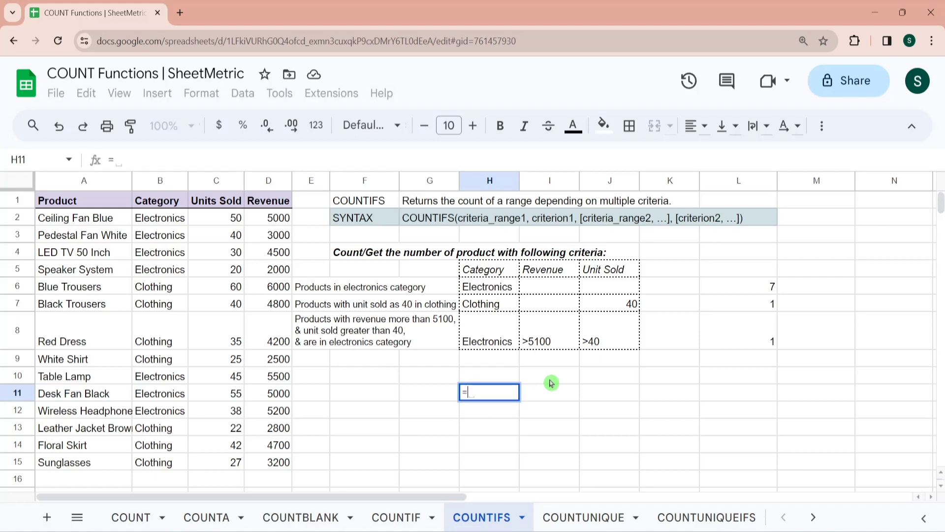
click(313, 516)
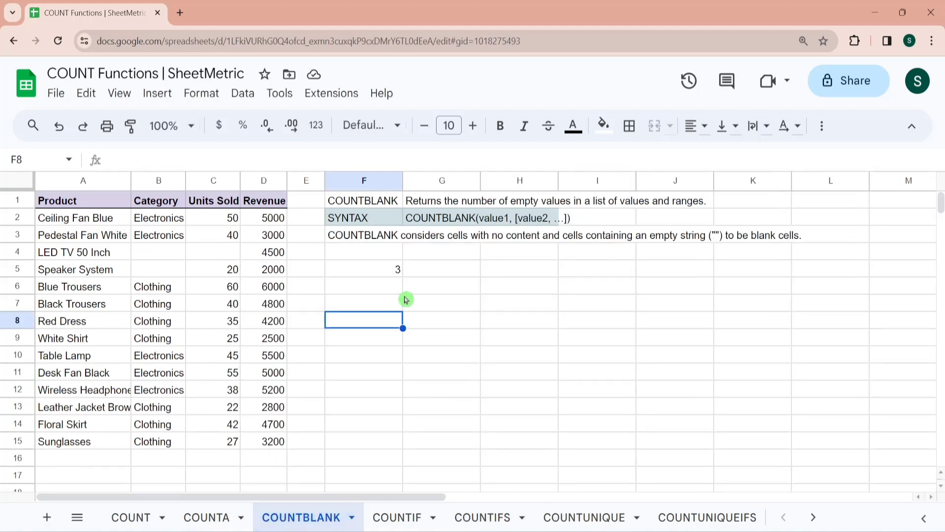
text(=countifs)
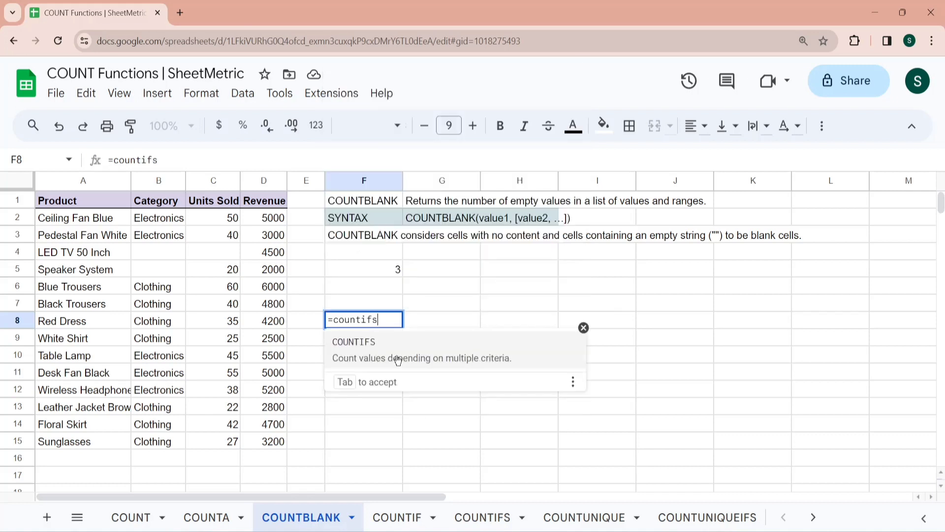
click(406, 353)
click(160, 222)
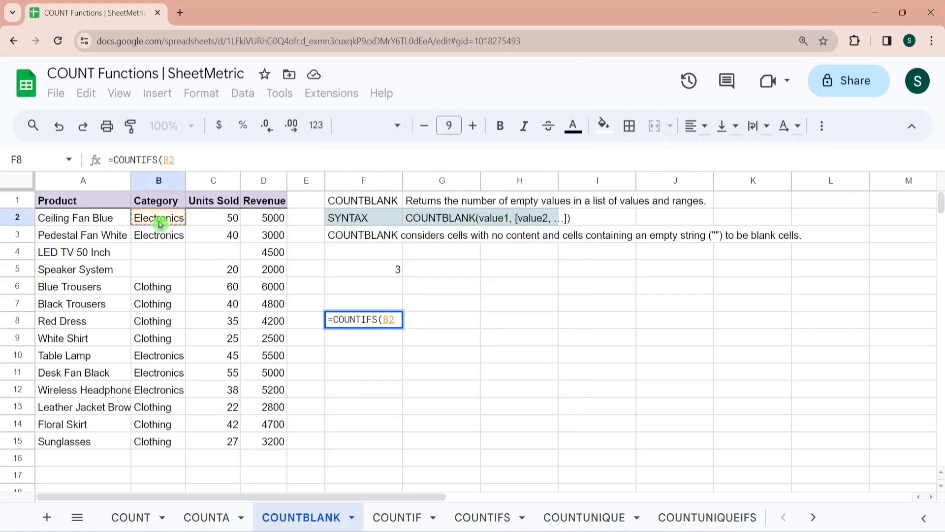
text(:B15,)
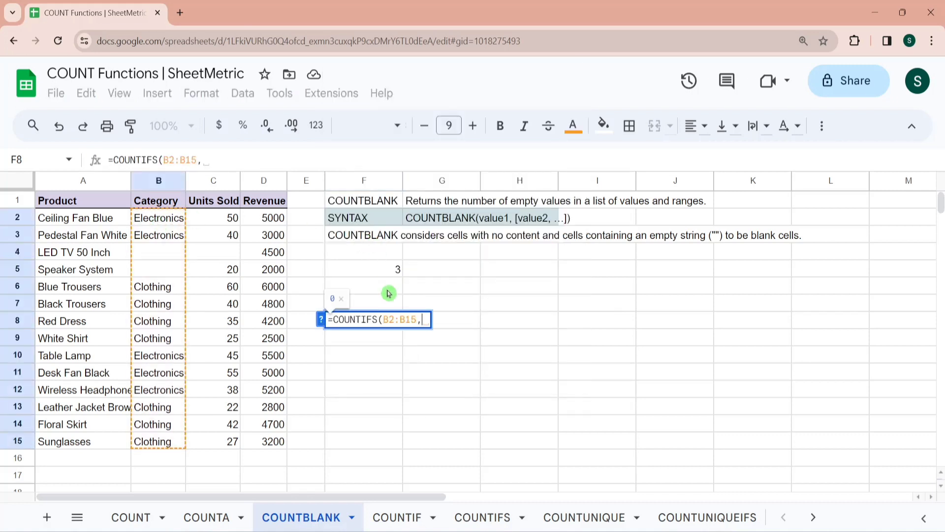
text(")
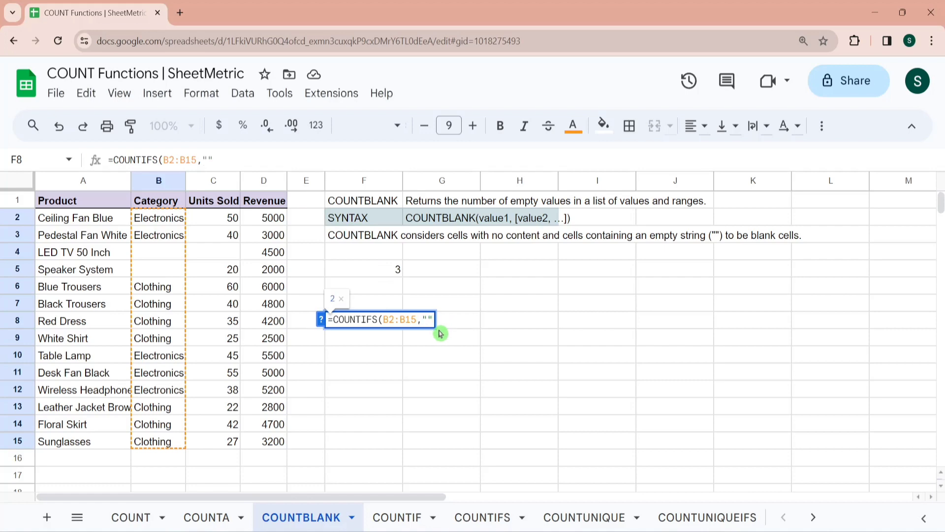
key(Return)
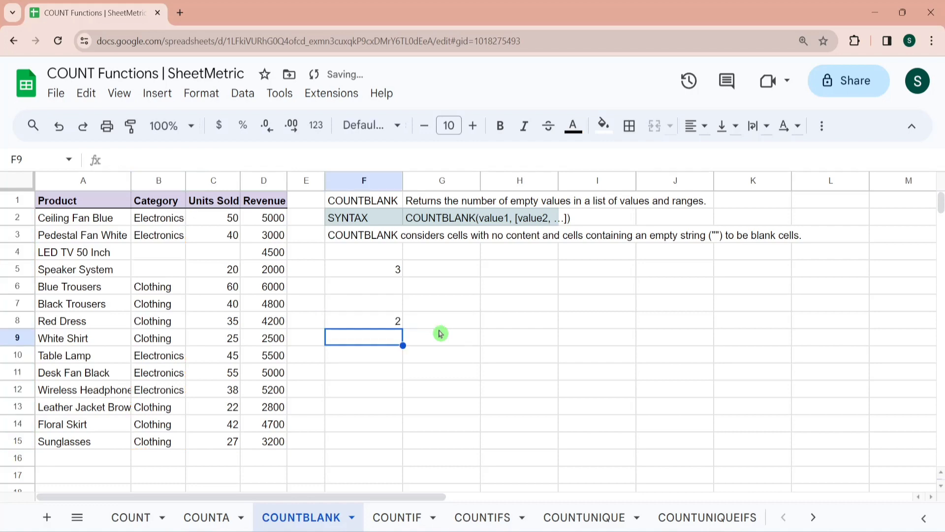
Clear the Blue Trousers category in B6 to test the blank-cell counts.
key(Up)
click(174, 277)
key(Down)
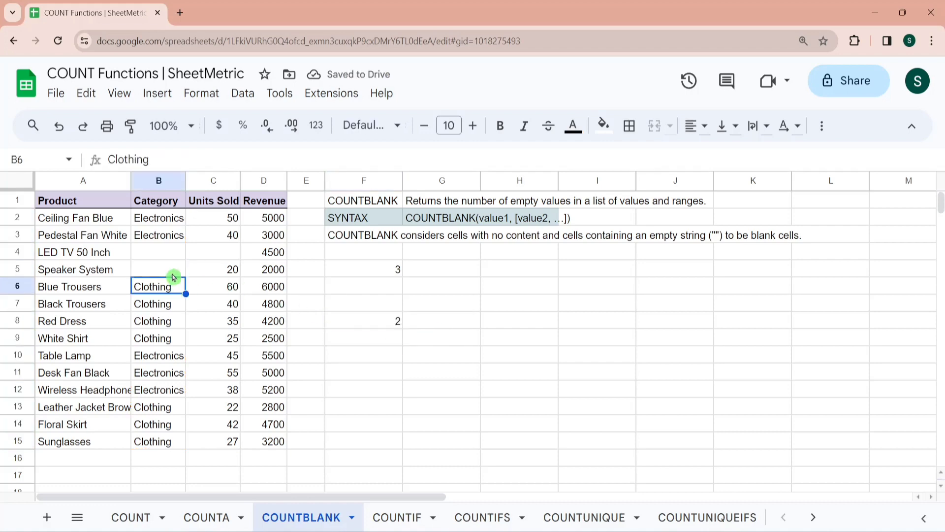
key(Delete)
key(Down)
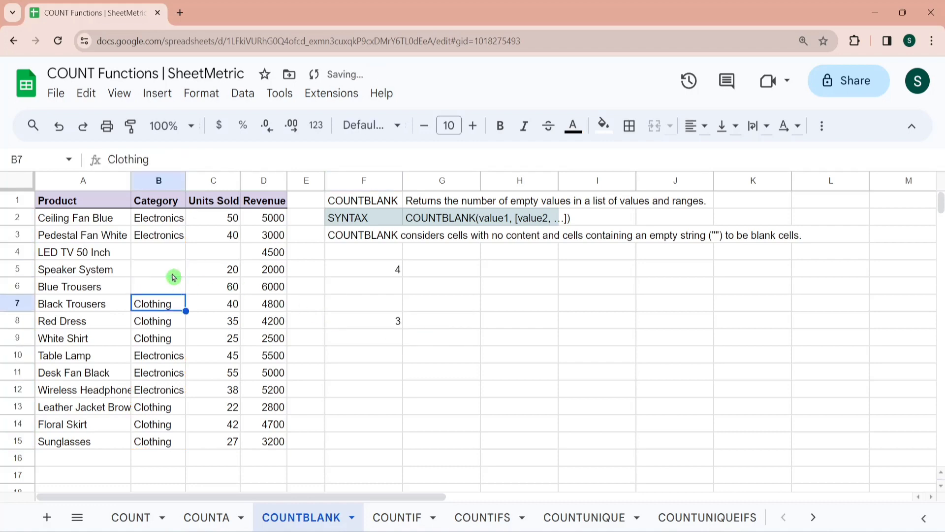
key(Up)
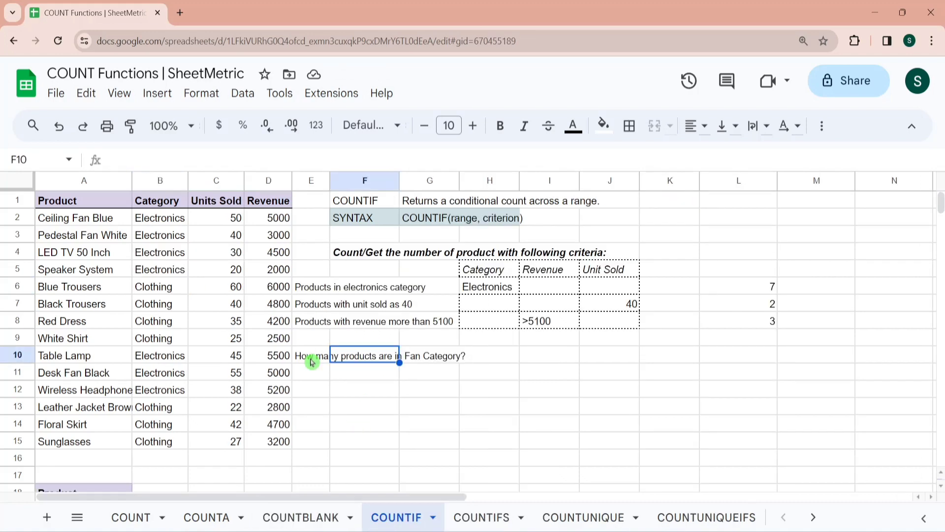
Read the question in E10 of the COUNTIF sheet about how many products are in the Fan category.
click(311, 362)
key(Right)
key(Right)
key(Right)
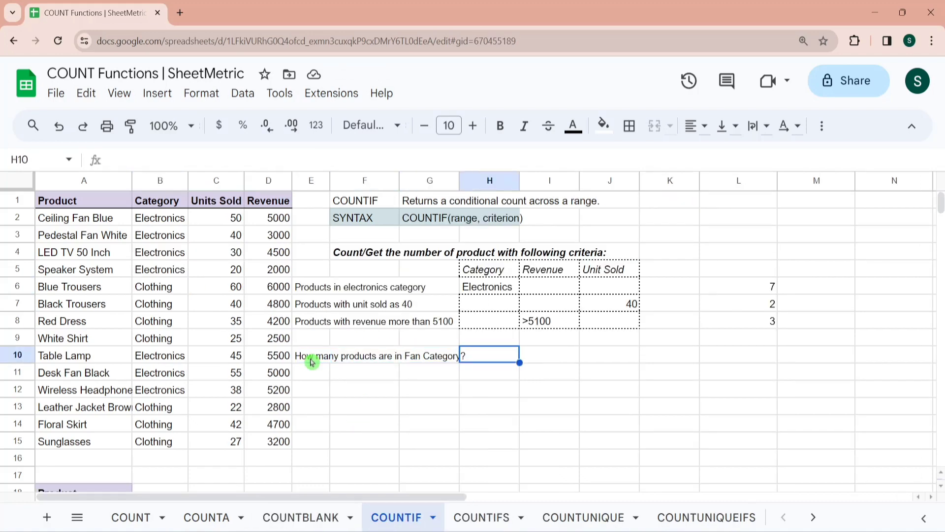
key(Left)
key(Left)
key(Left)
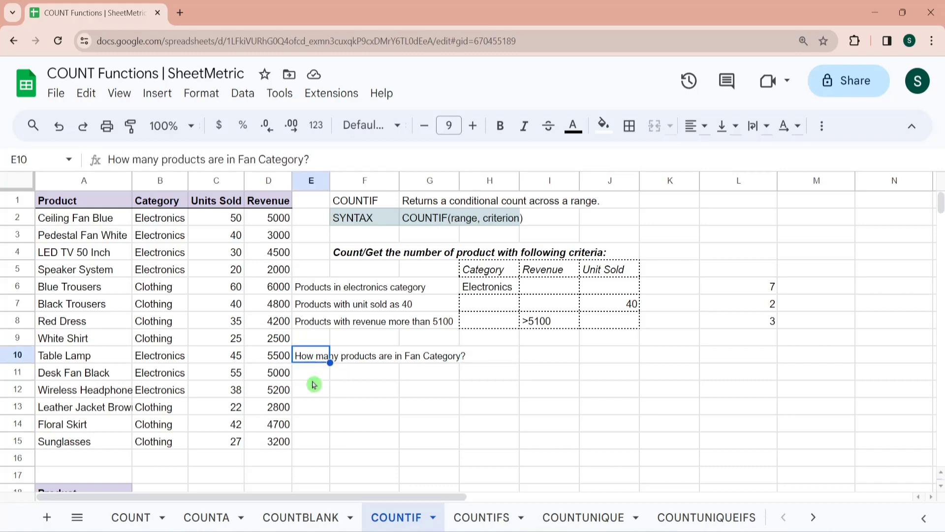
key(Right)
key(Right)
key(Right)
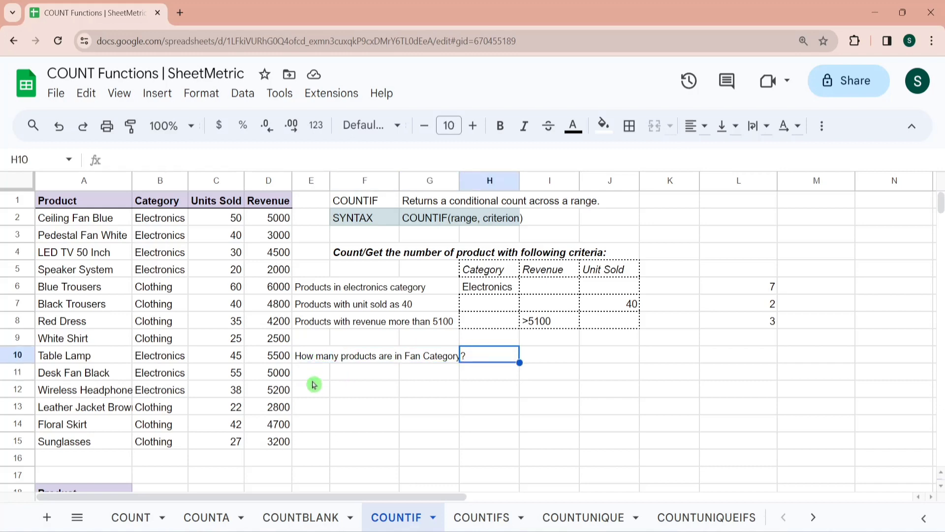
Go through the product names from A2 downward to find those containing the word Fan.
click(106, 223)
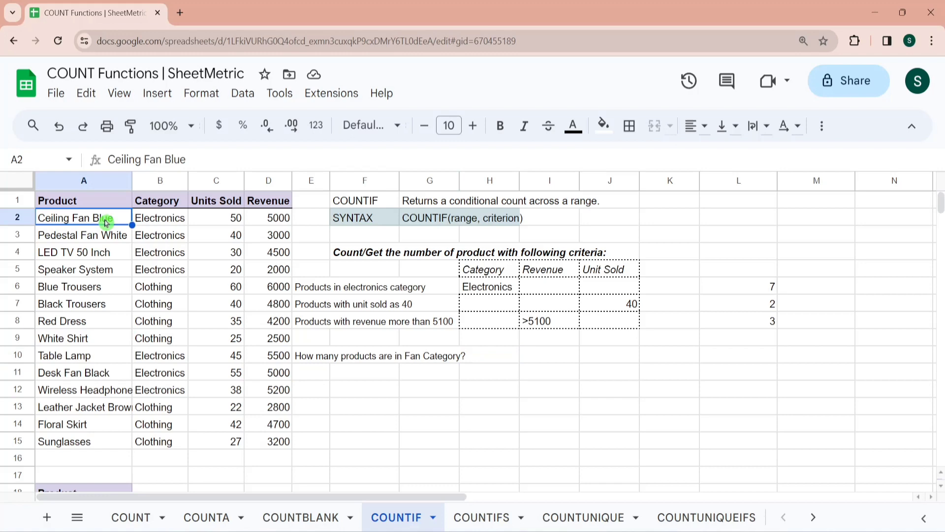
key(Down)
key(Down)
key(Down)
key(Down)
key(Down)
key(Down)
key(Down)
key(Down)
key(Down)
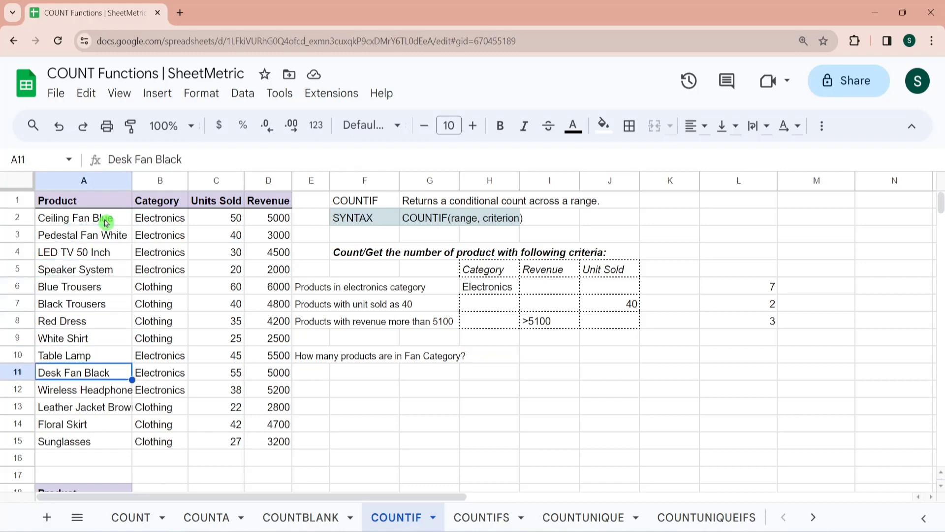
key(Down)
In I10, enter a COUNTIF formula that counts the products in A2:A15 matching the wildcard criterion "*FAN*".
click(531, 357)
text(=cou)
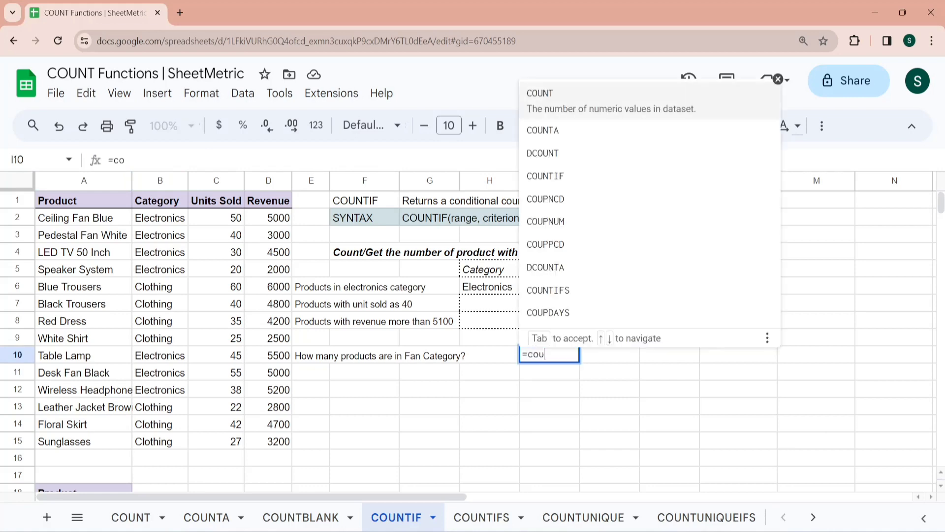
text(nti)
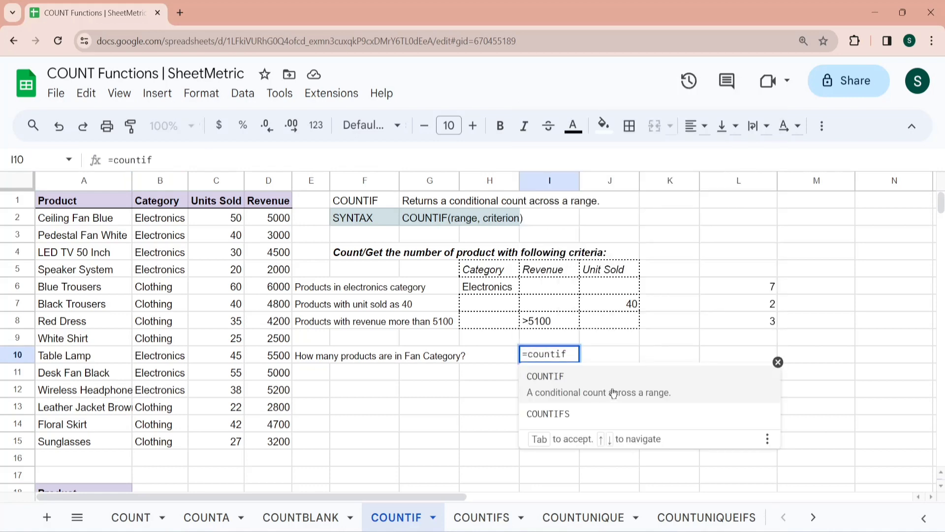
text(f)
click(610, 391)
click(105, 222)
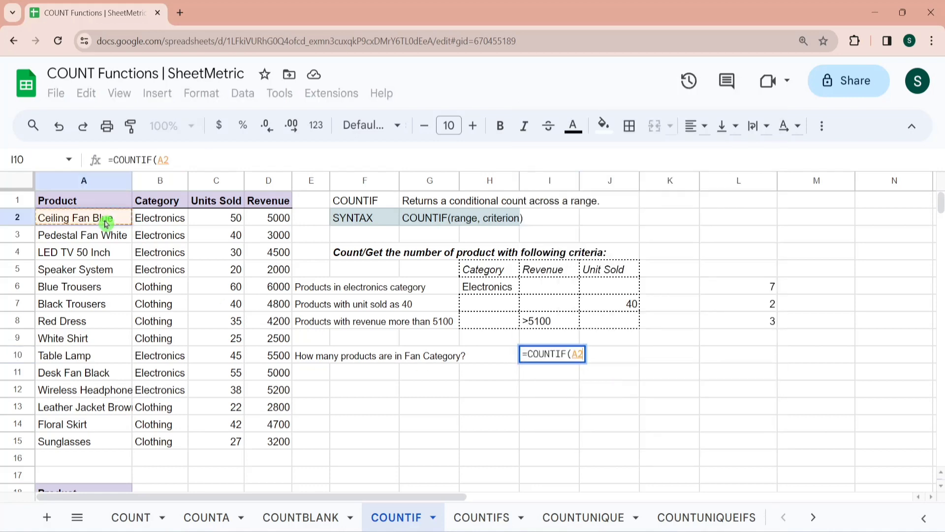
key(ctrl+shift+Down)
text(, )
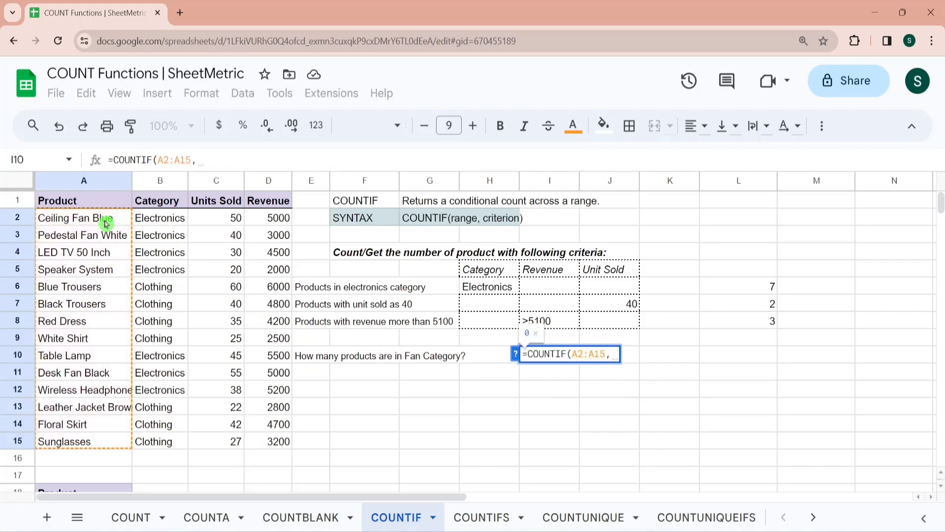
text(")
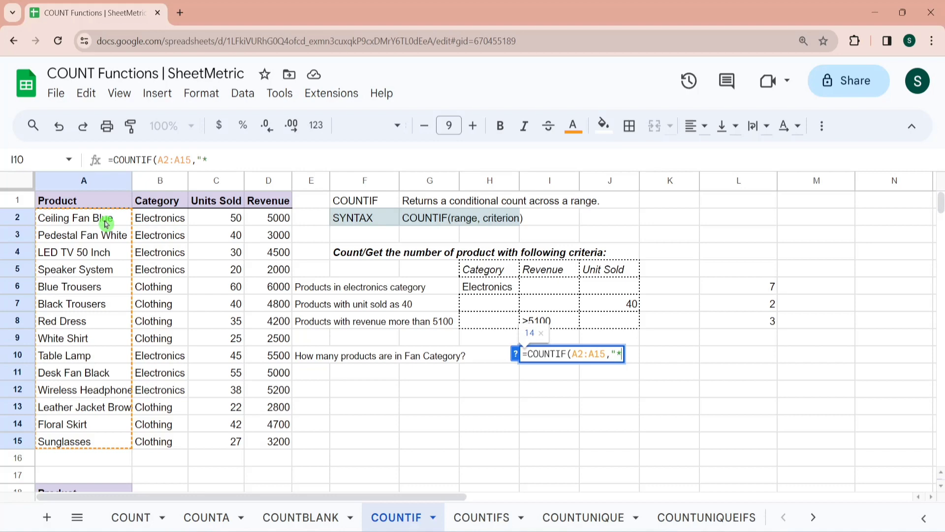
text(*FAN)
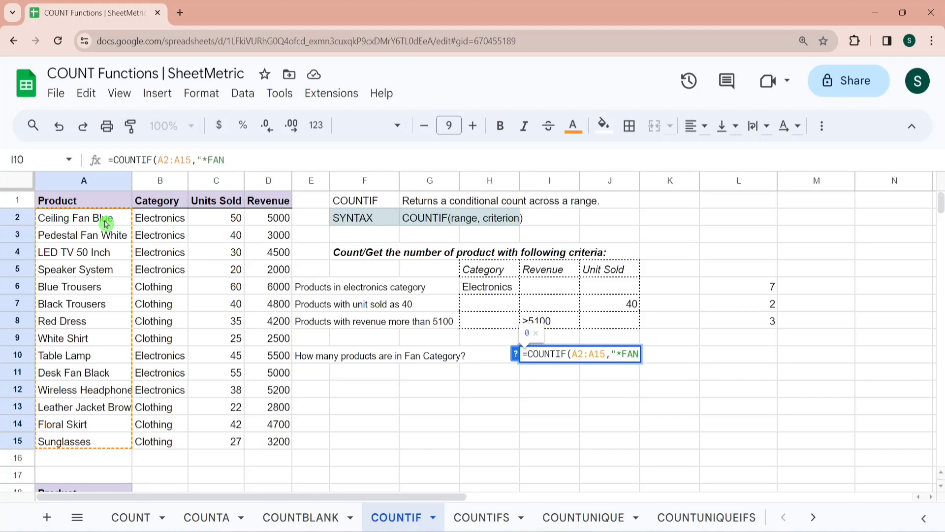
text(*"))
key(Return)
key(Up)
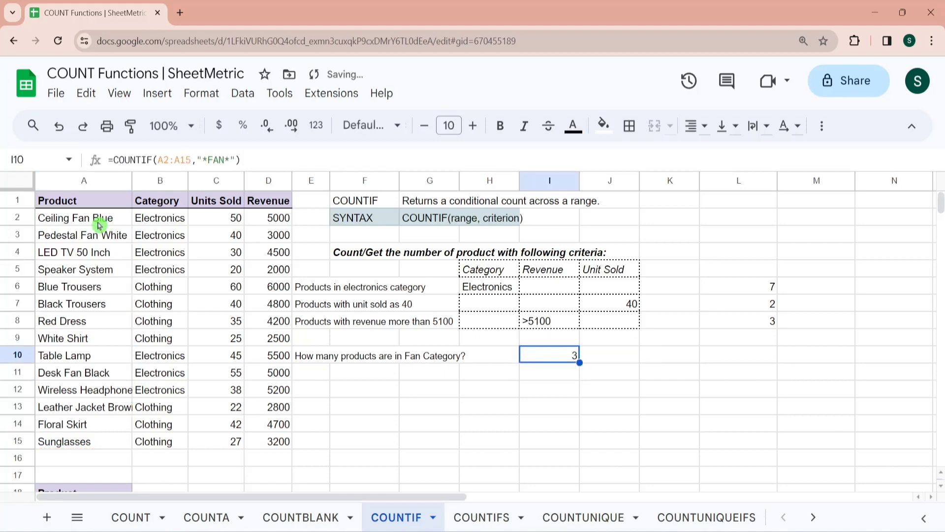
Check the product names from A2 down to A11 for the entries containing the word Fan.
click(93, 220)
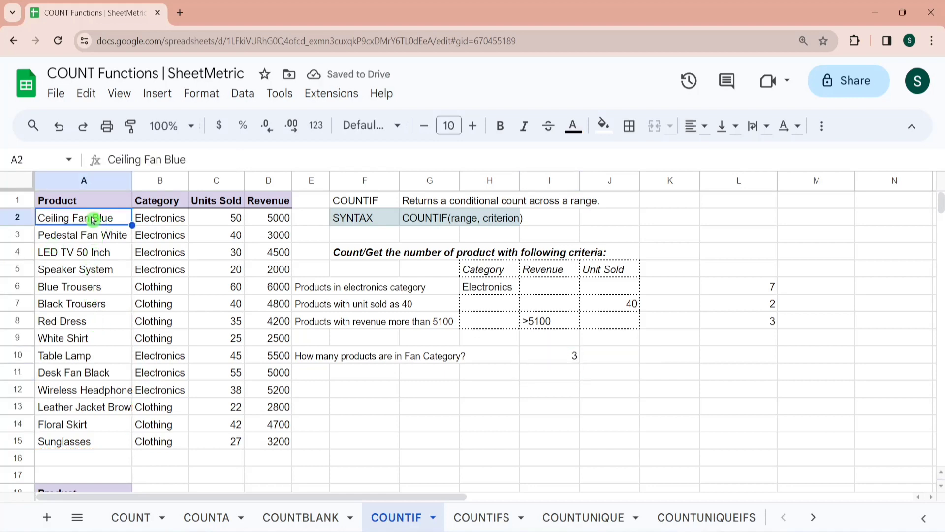
key(Down)
key(Down)
key(Down)
key(Down)
key(Down)
key(Down)
key(Down)
key(Down)
key(Down)
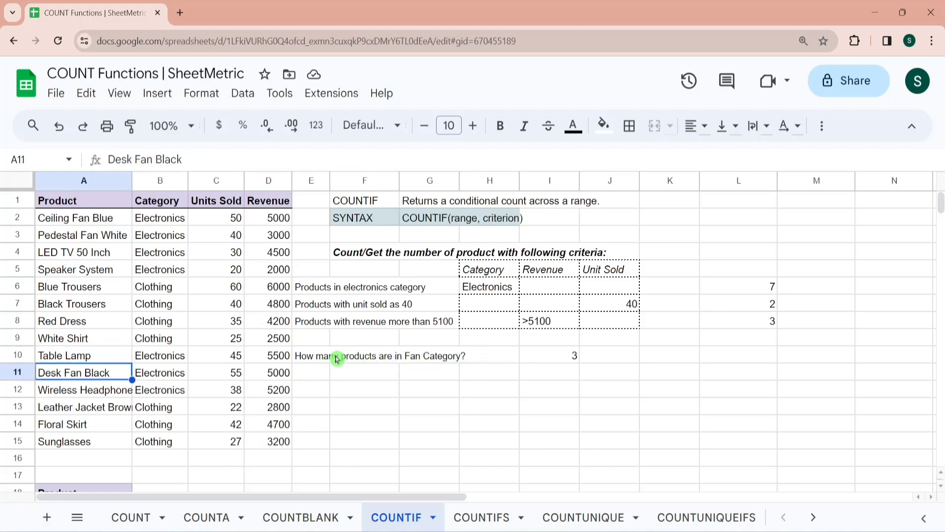
On the COUNTUNIQUE sheet, enter a COUNTUNIQUE formula in I5 that counts the distinct categories in B2:B15.
click(482, 515)
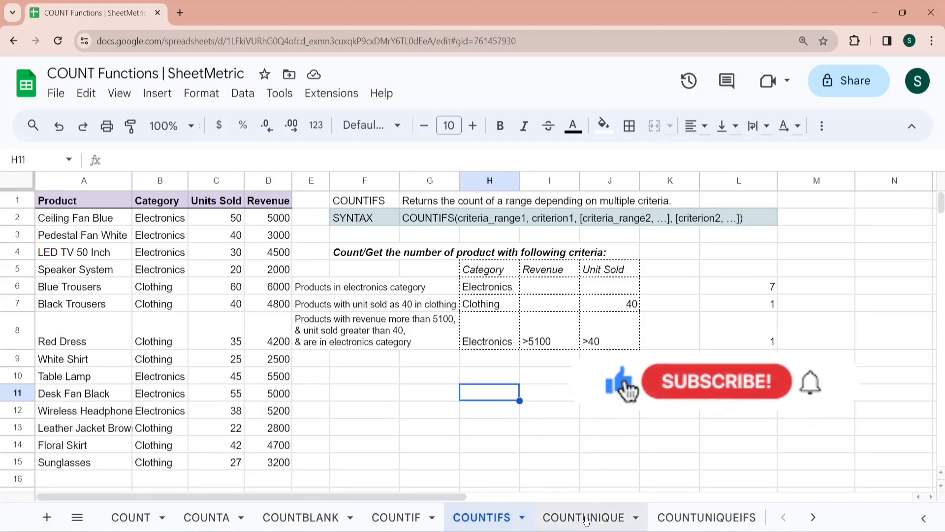
click(587, 517)
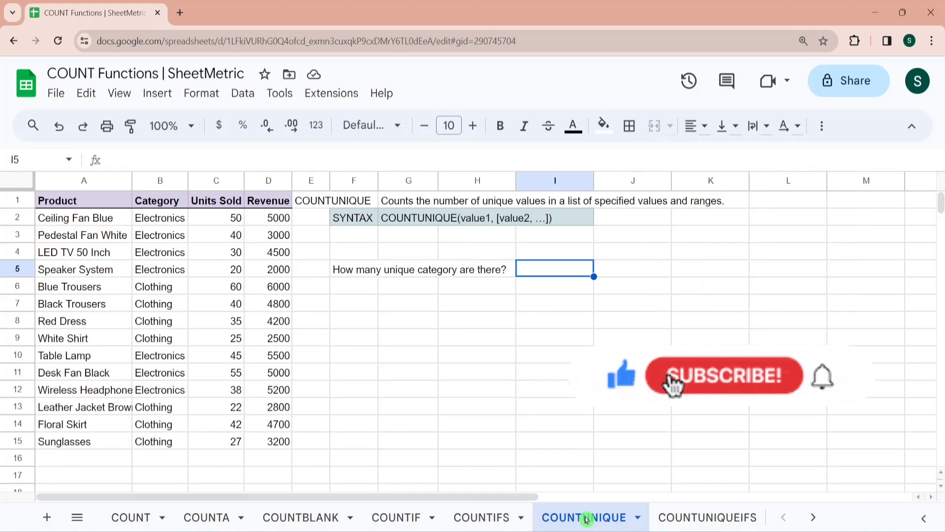
click(391, 301)
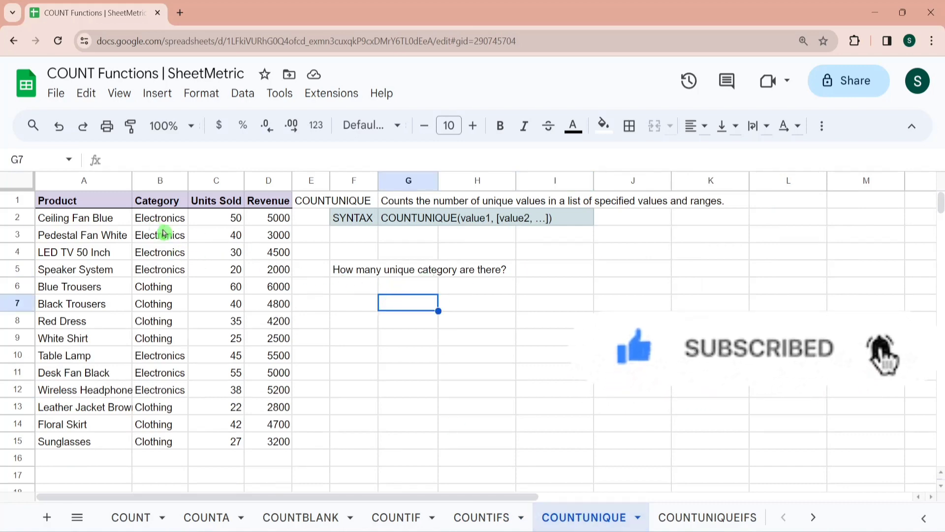
click(533, 270)
text(=countun)
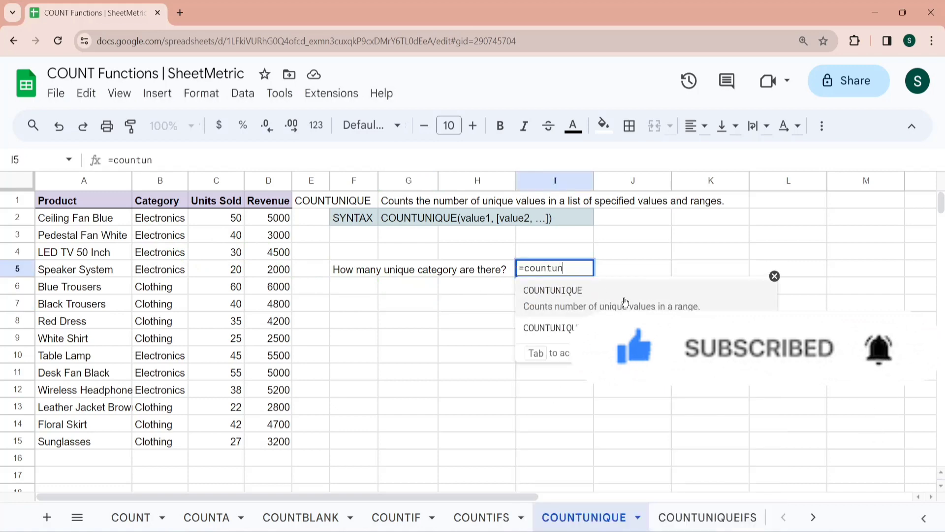
click(624, 302)
click(177, 221)
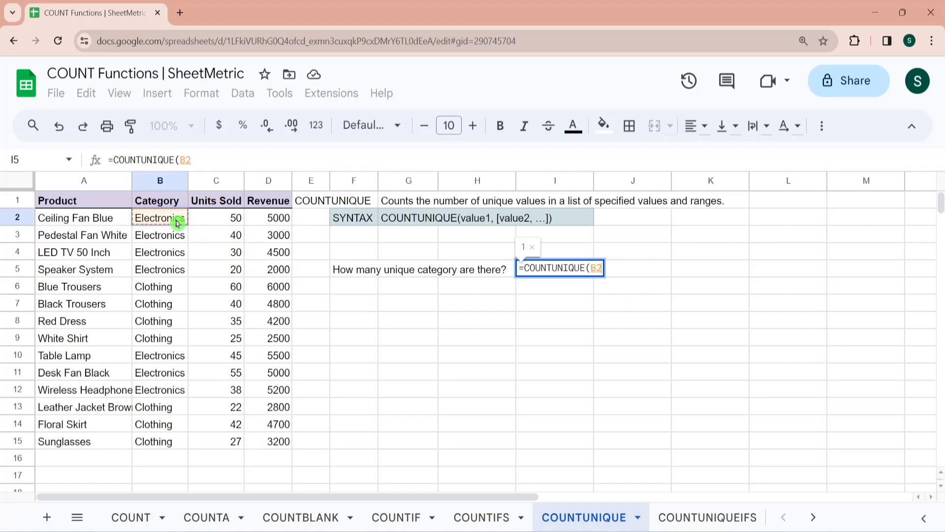
key(ctrl+shift+Down)
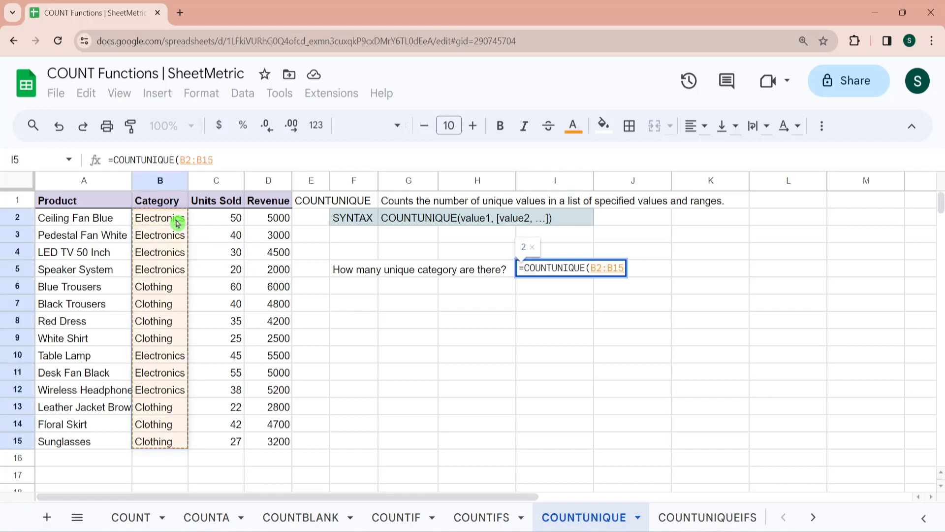
text())
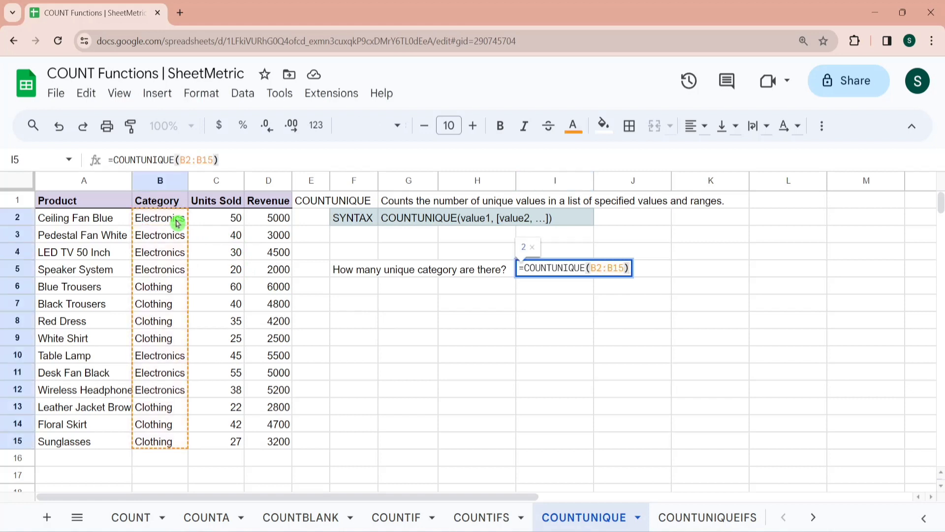
key(Return)
key(Up)
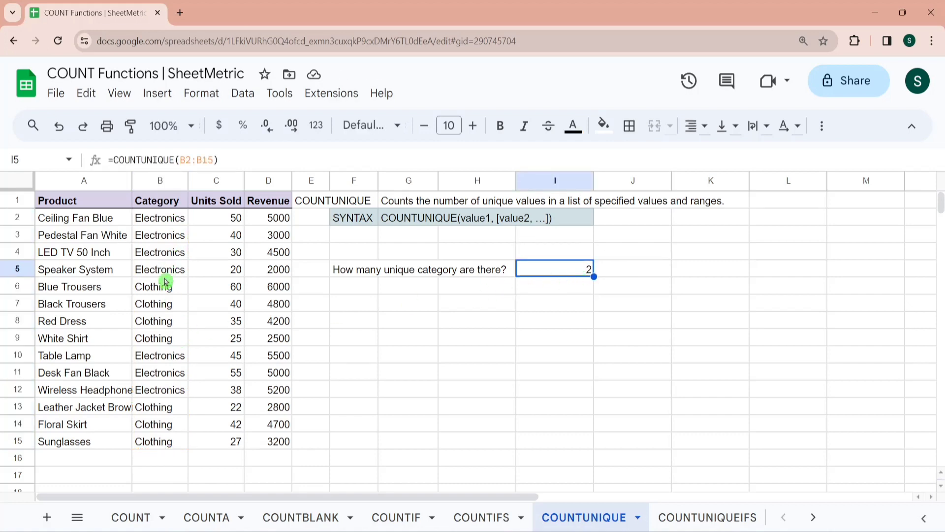
Open the COUNTUNIQUEIFS sheet and select the empty cell G7 below the syntax.
click(719, 516)
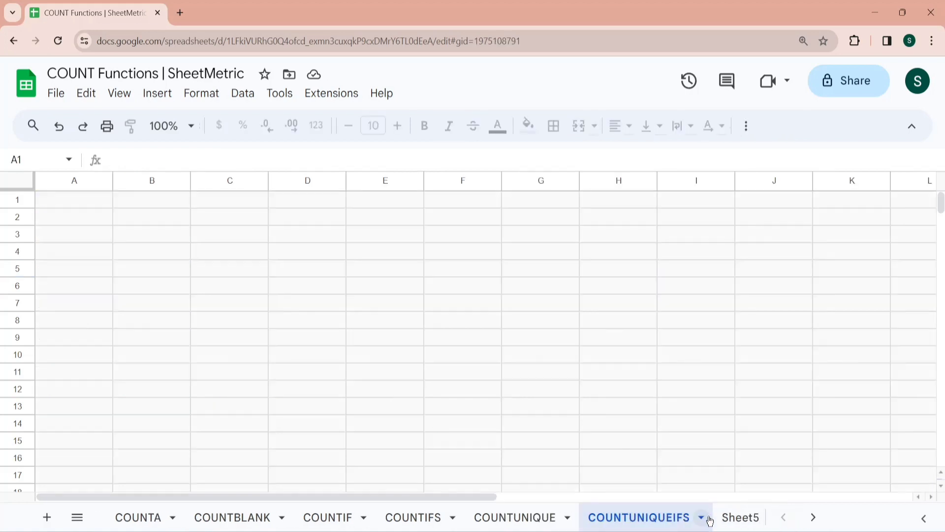
click(404, 304)
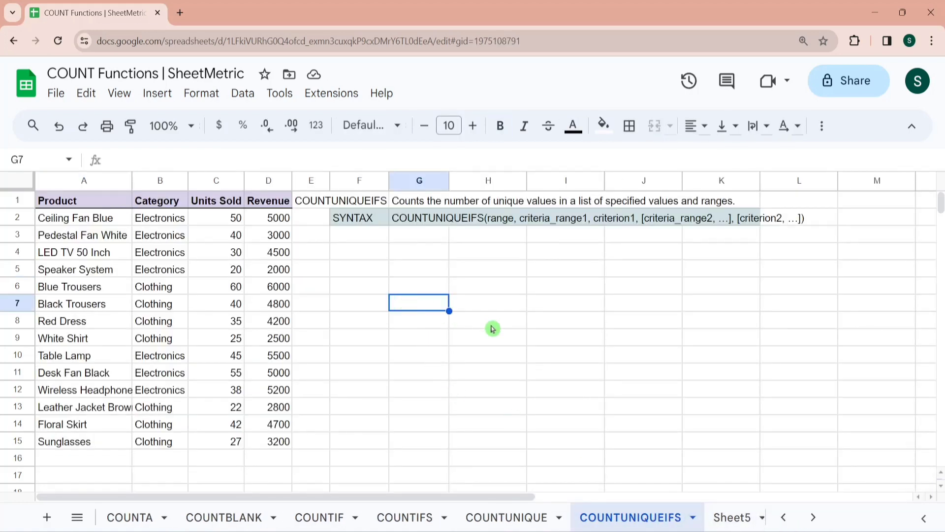